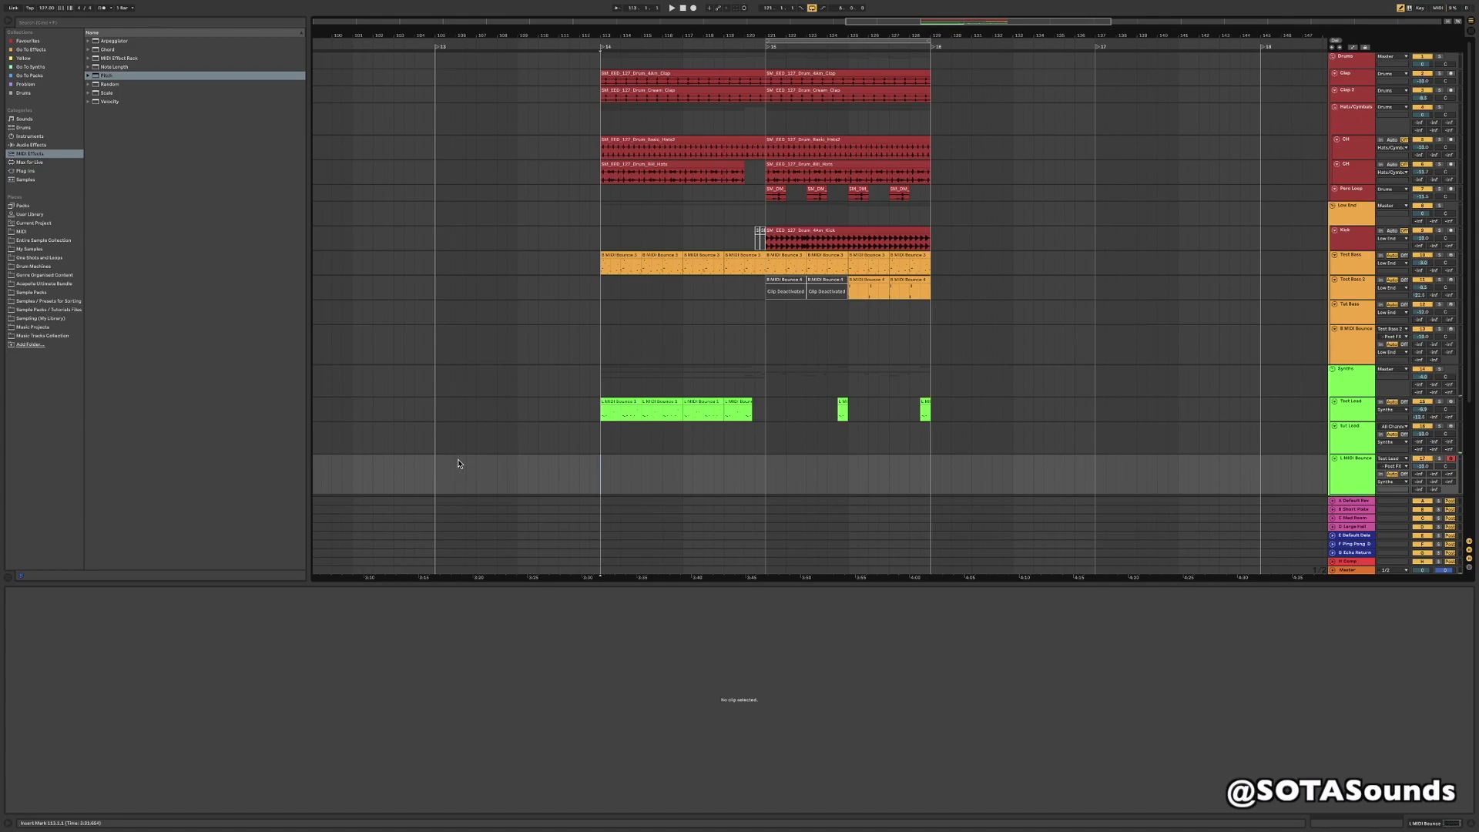
# - Play the arrangement to audition the bass bounce, scrolling on to the later bounce tracks
pyautogui.click(602, 362)
pyautogui.press('space')
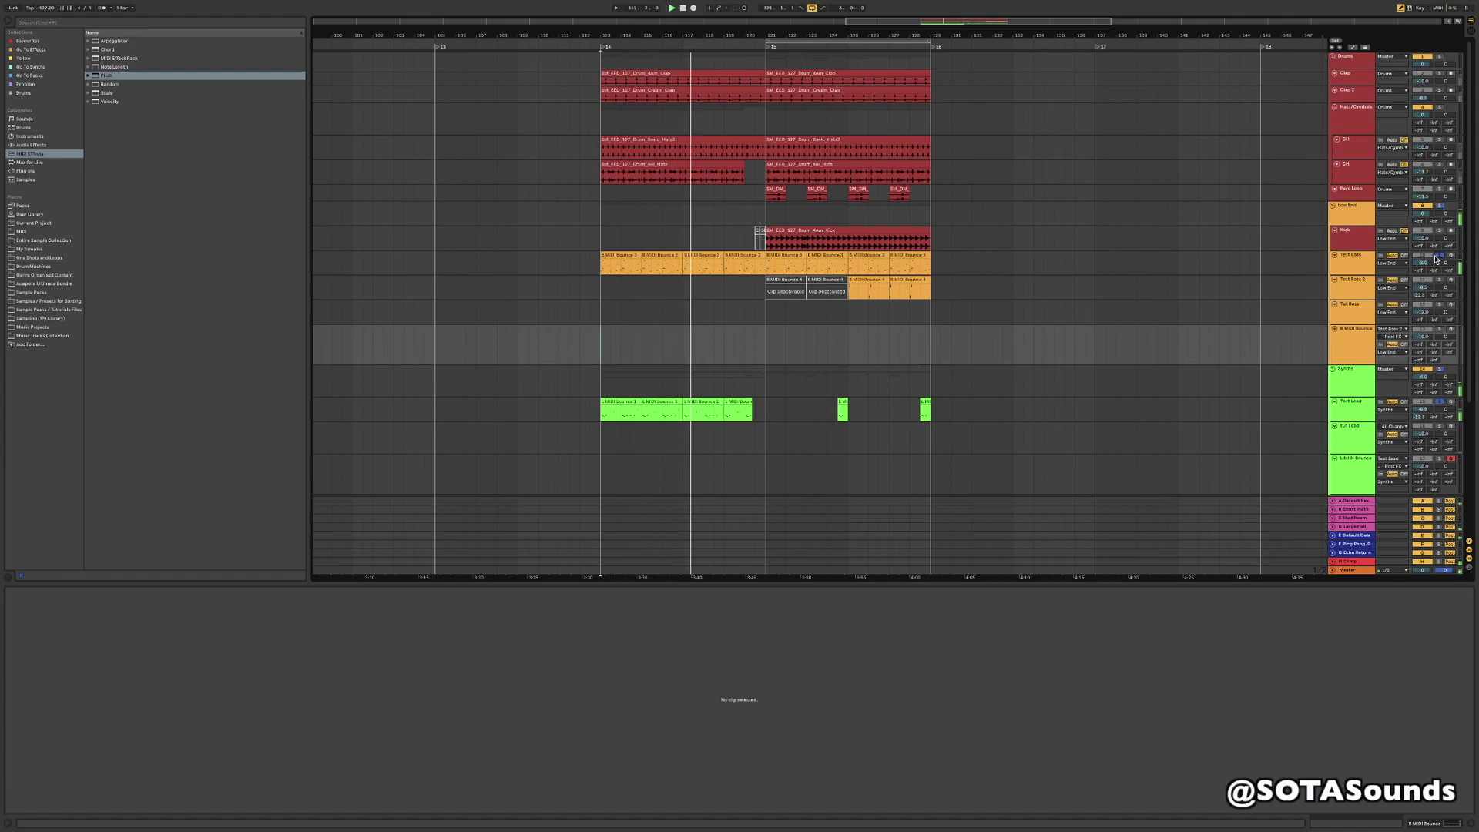
pyautogui.hscroll(5, 860, 302)
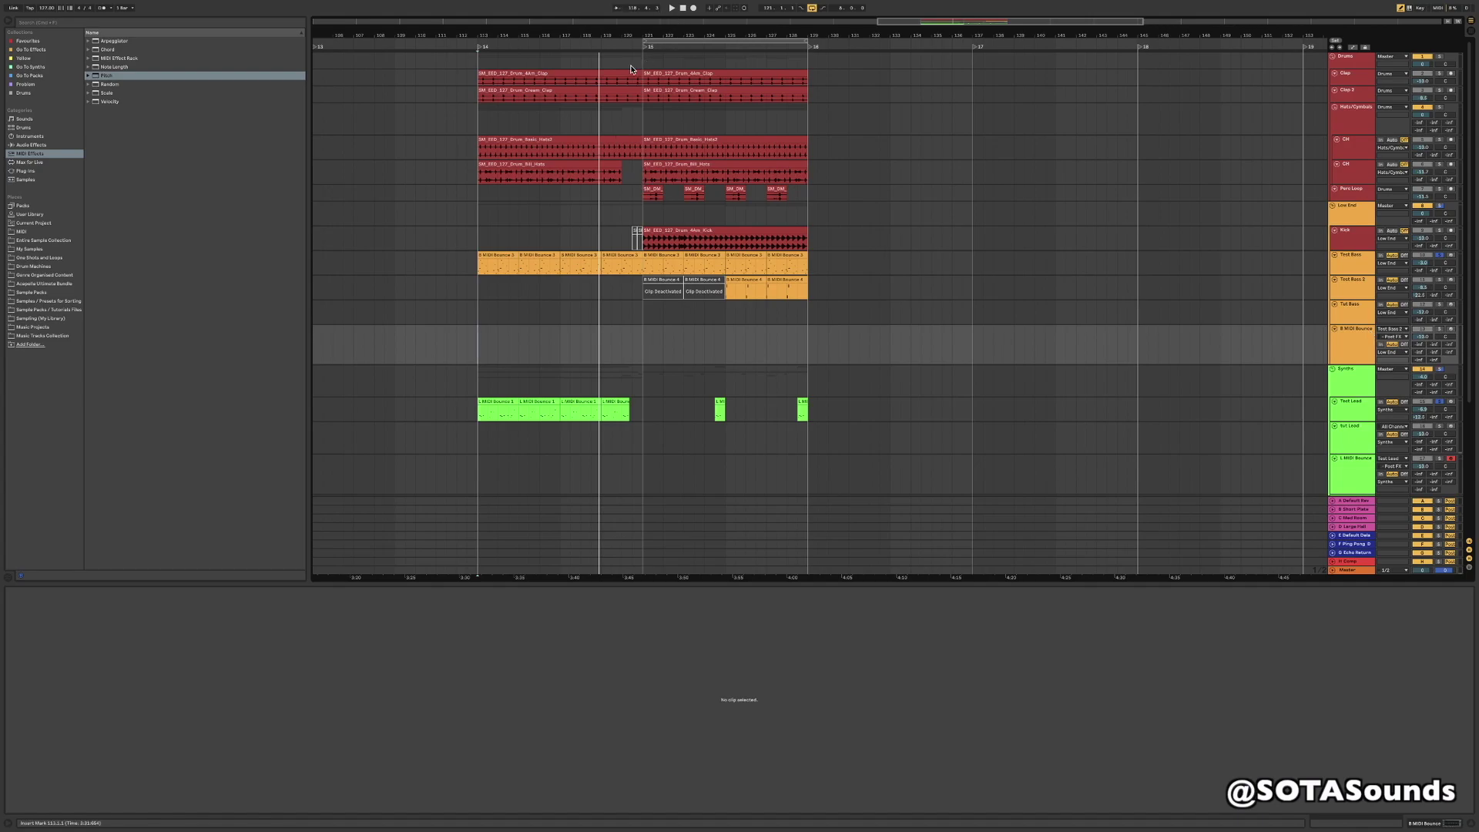
pyautogui.scroll(-5, 621, 174)
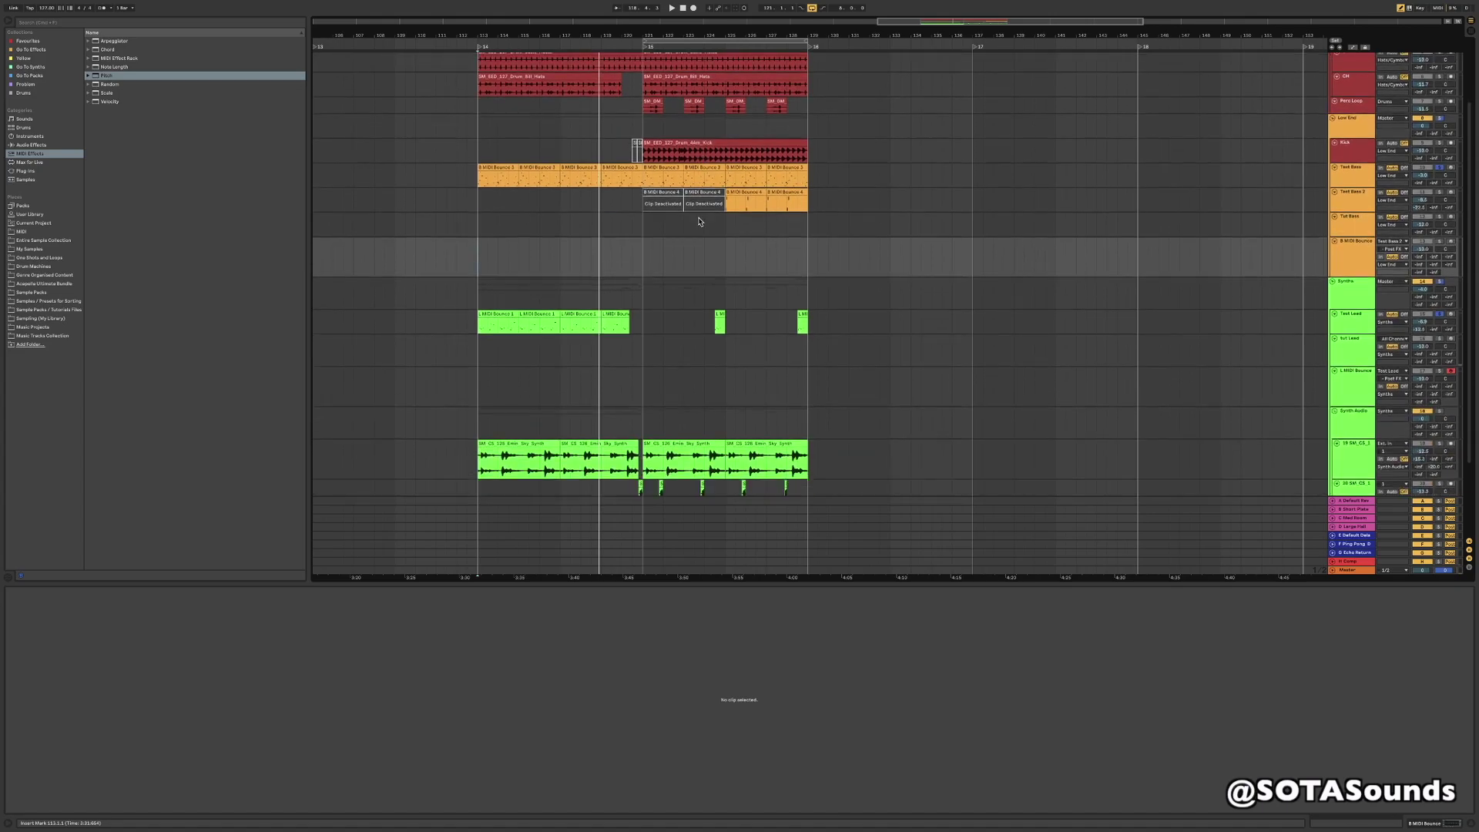
pyautogui.press('space')
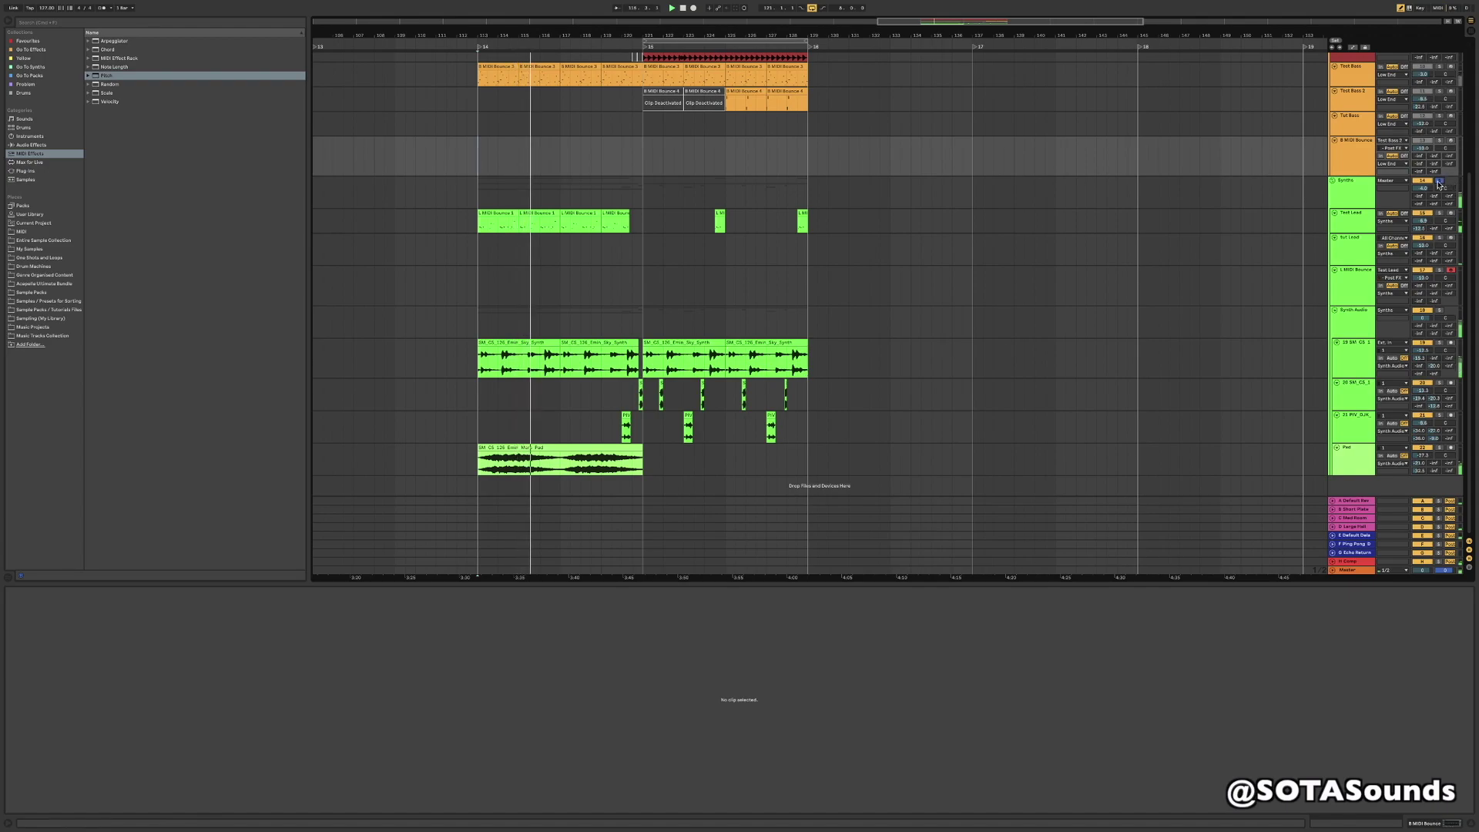
# - Select the loop range as a time selection on the L MIDI Bounce track
pyautogui.click(644, 279)
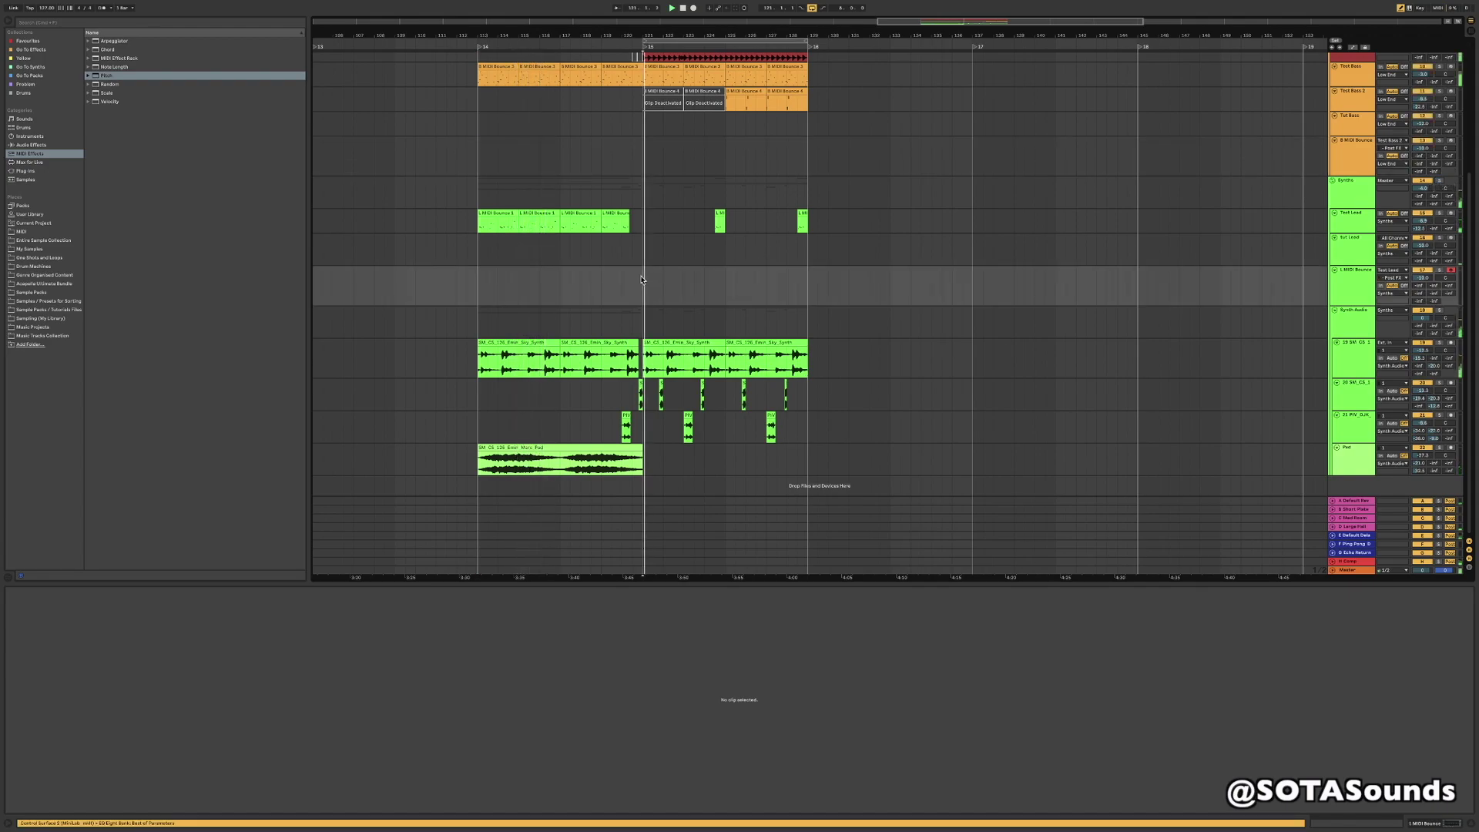
pyautogui.click(661, 42)
pyautogui.scroll(3, 668, 271)
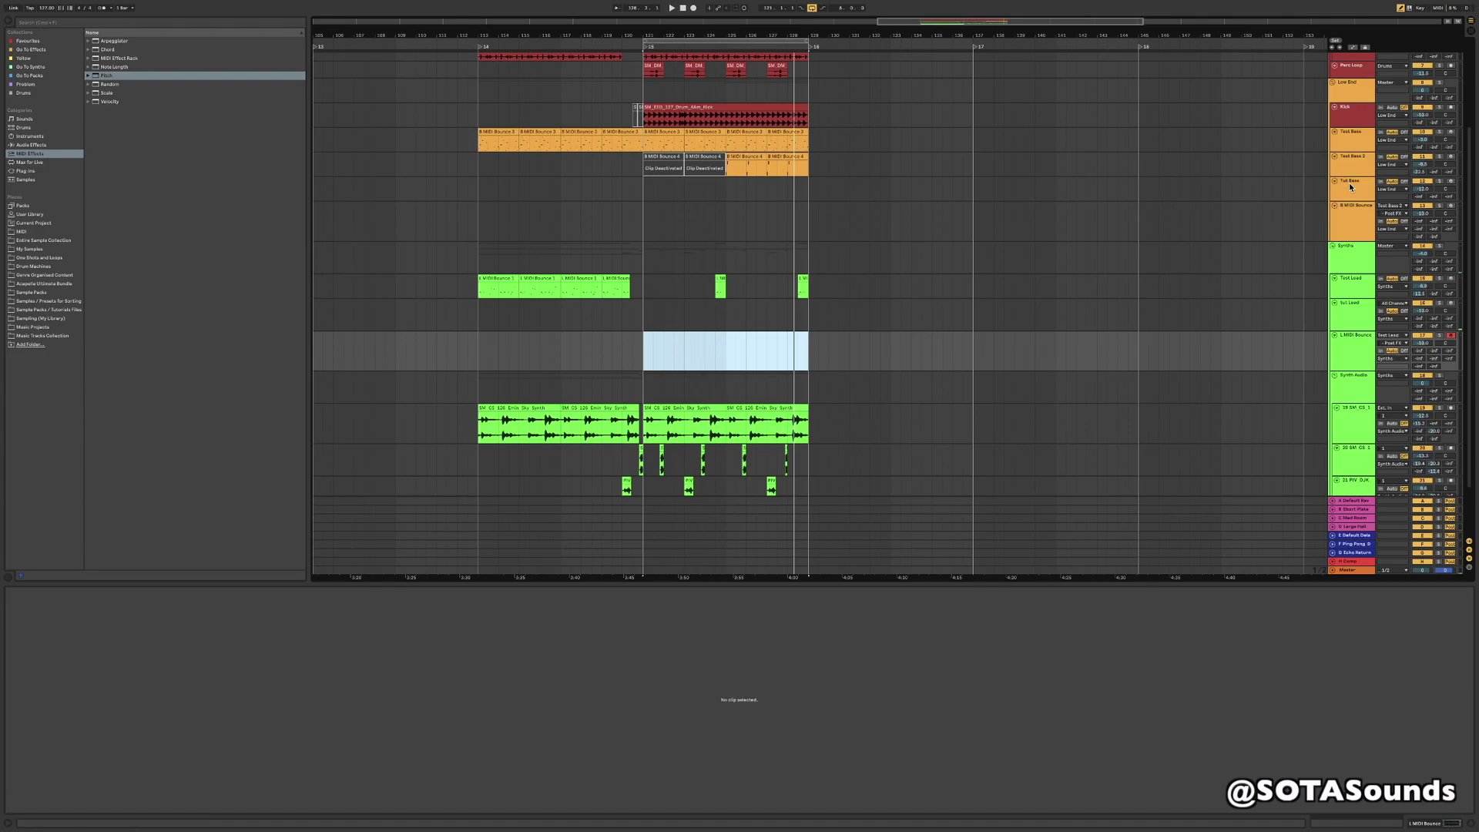
# - Select Tut Bass and browse the Instrument Rack presets and the user library
pyautogui.click(1423, 132)
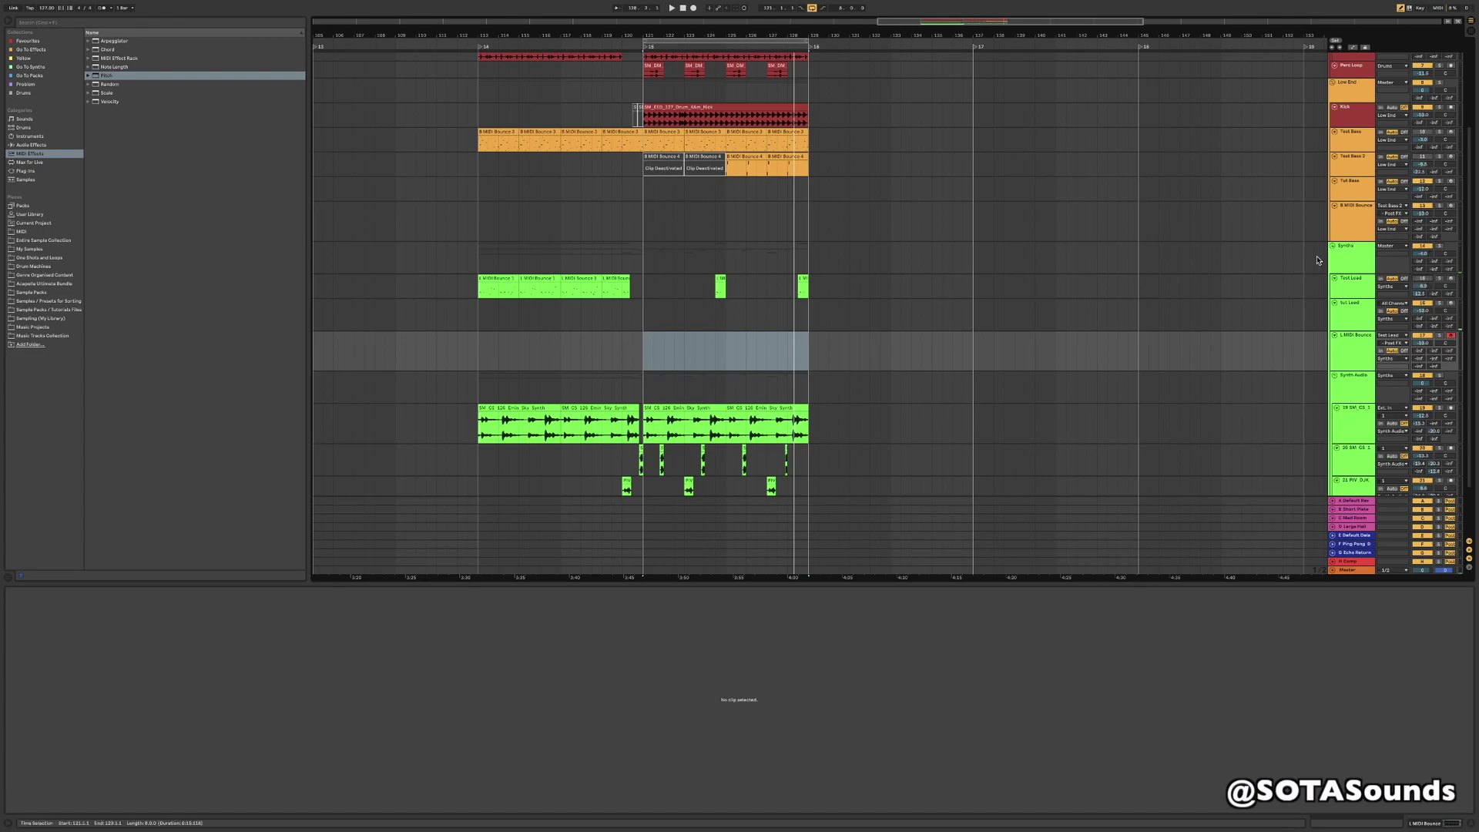
pyautogui.click(1094, 189)
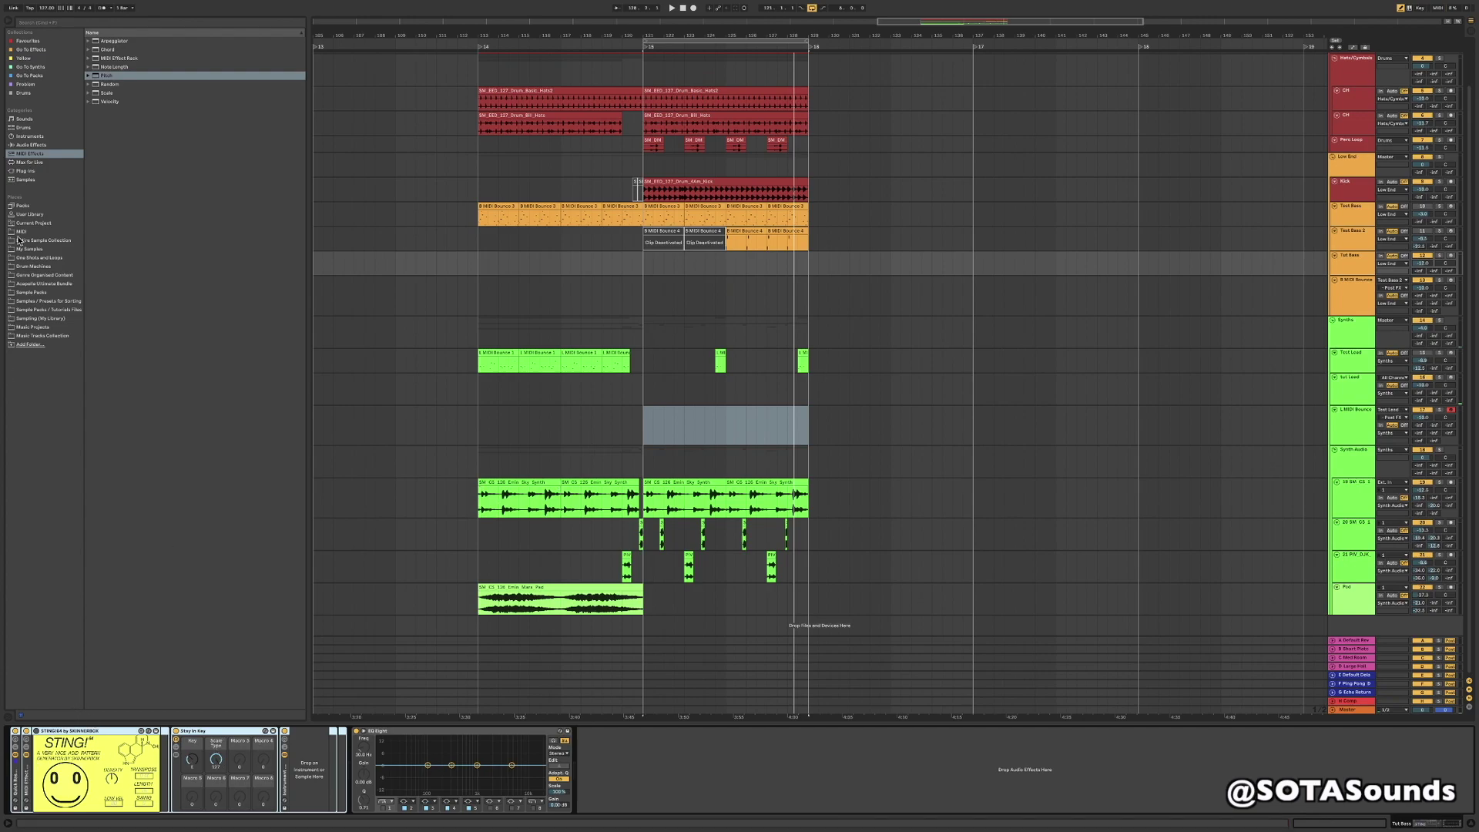
pyautogui.click(30, 135)
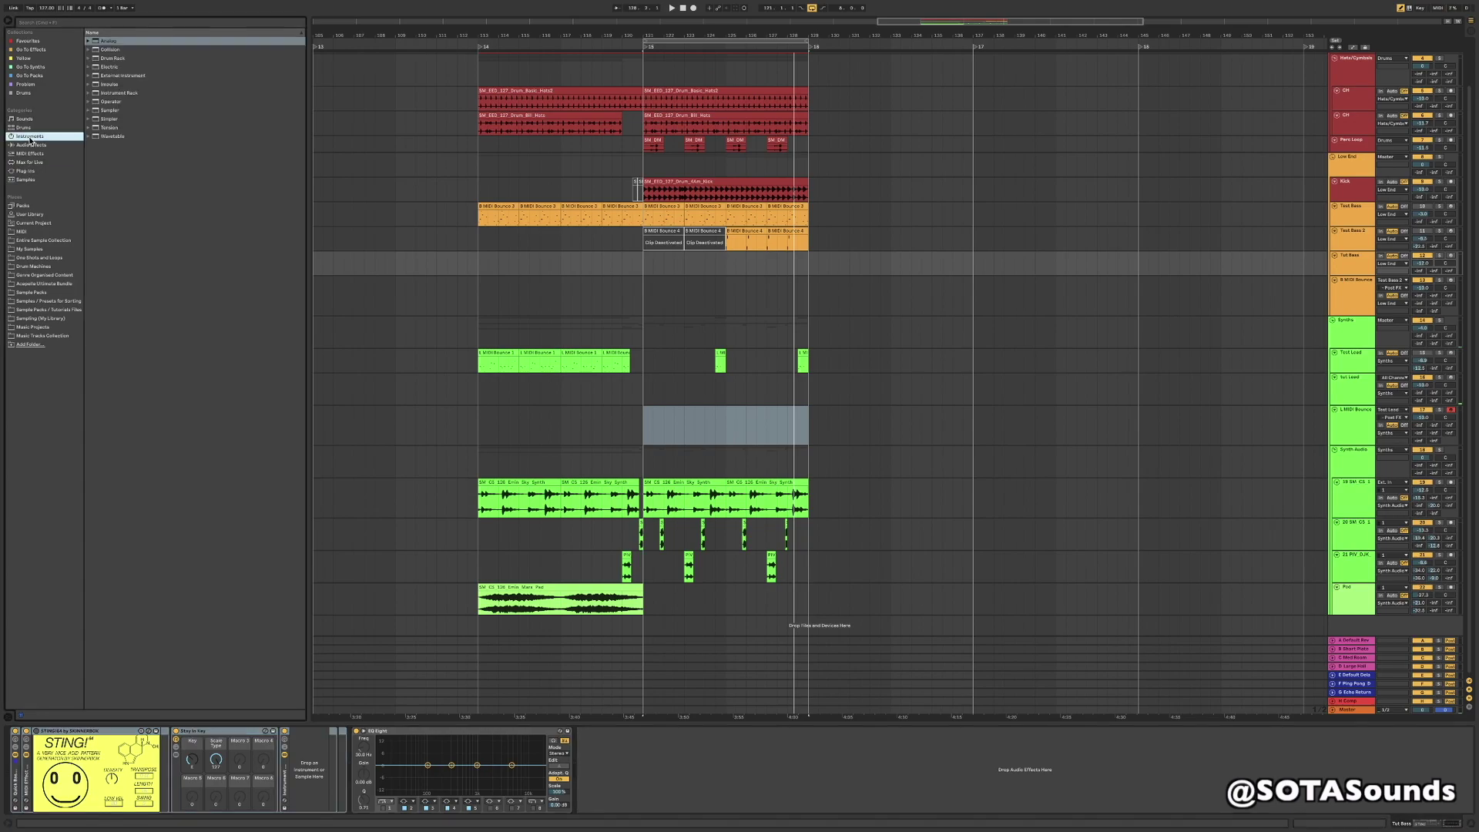
pyautogui.click(120, 94)
pyautogui.click(120, 94)
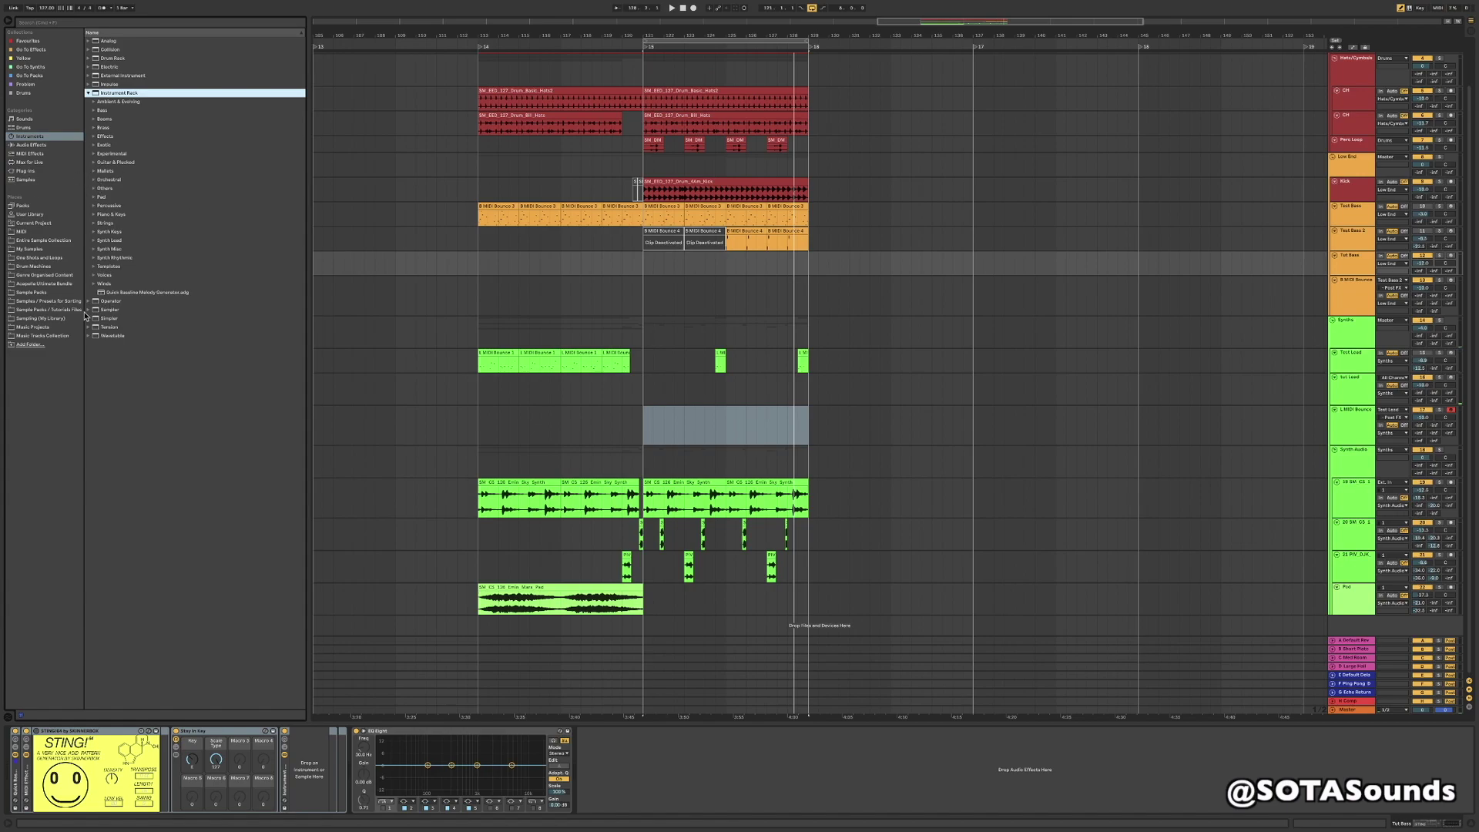
pyautogui.click(33, 217)
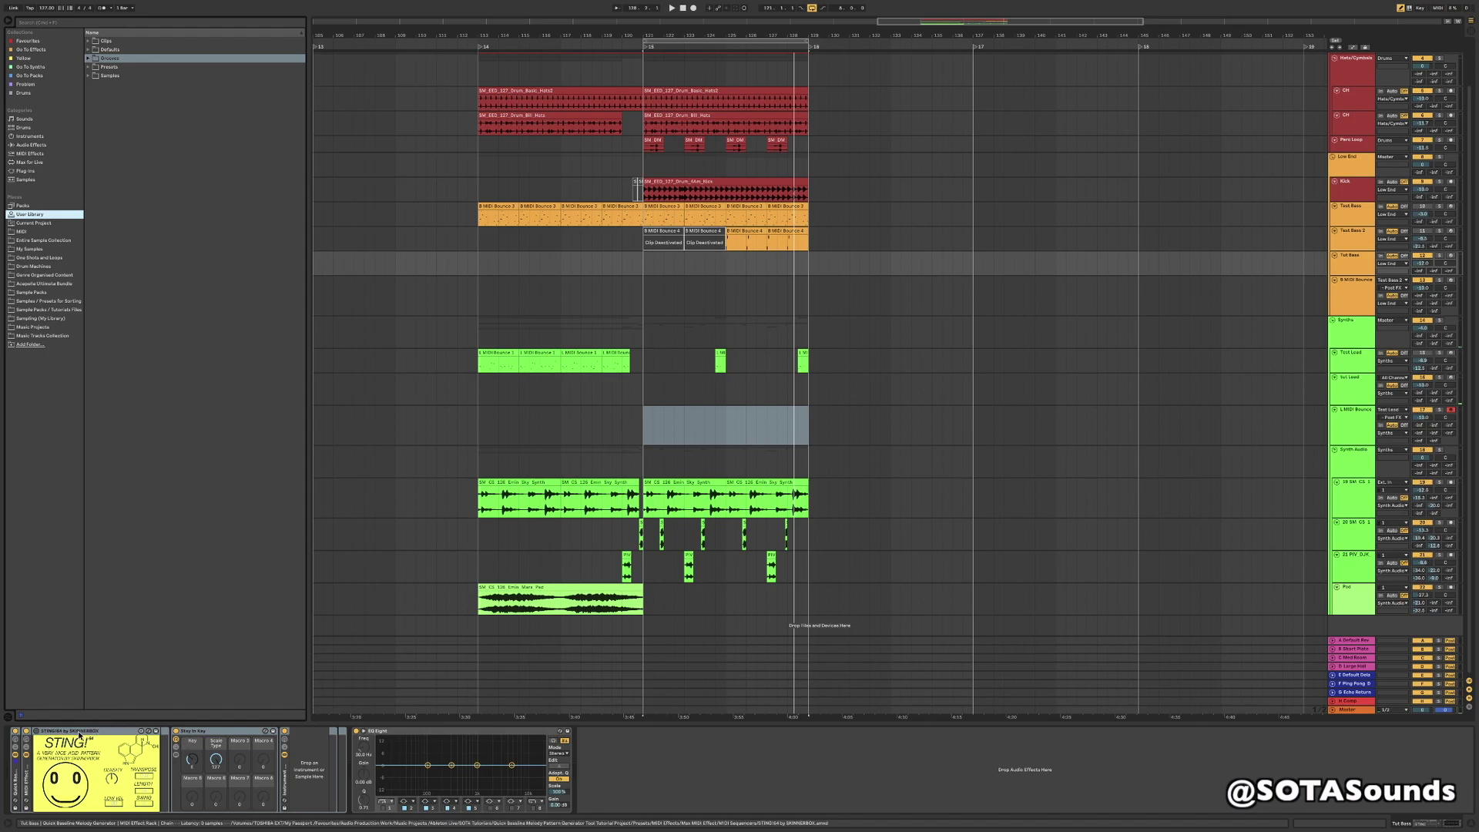
# - Generate a new STING! pattern and select the Stay In Key device
pyautogui.click(37, 733)
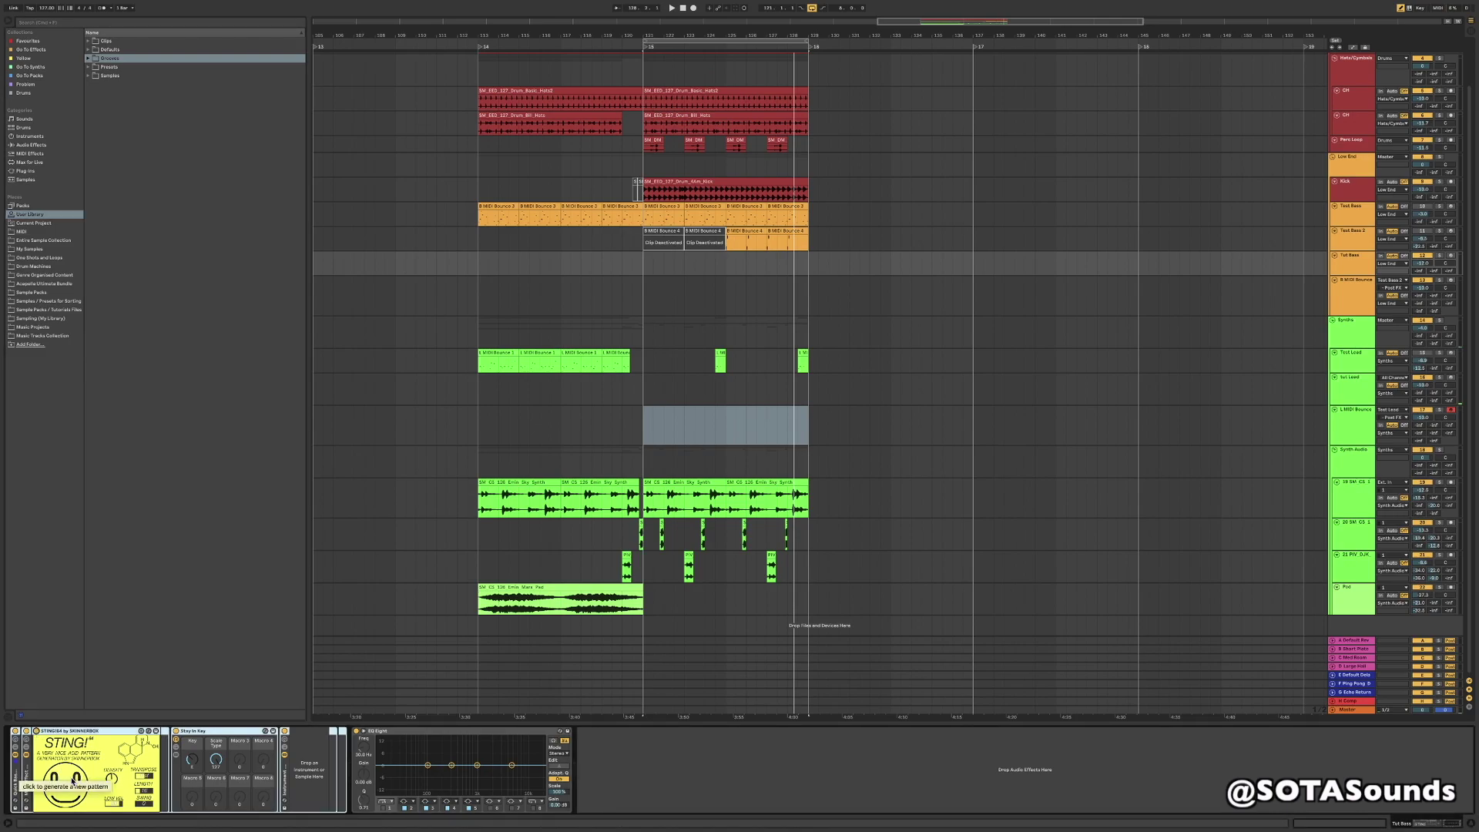
pyautogui.click(72, 778)
pyautogui.click(192, 733)
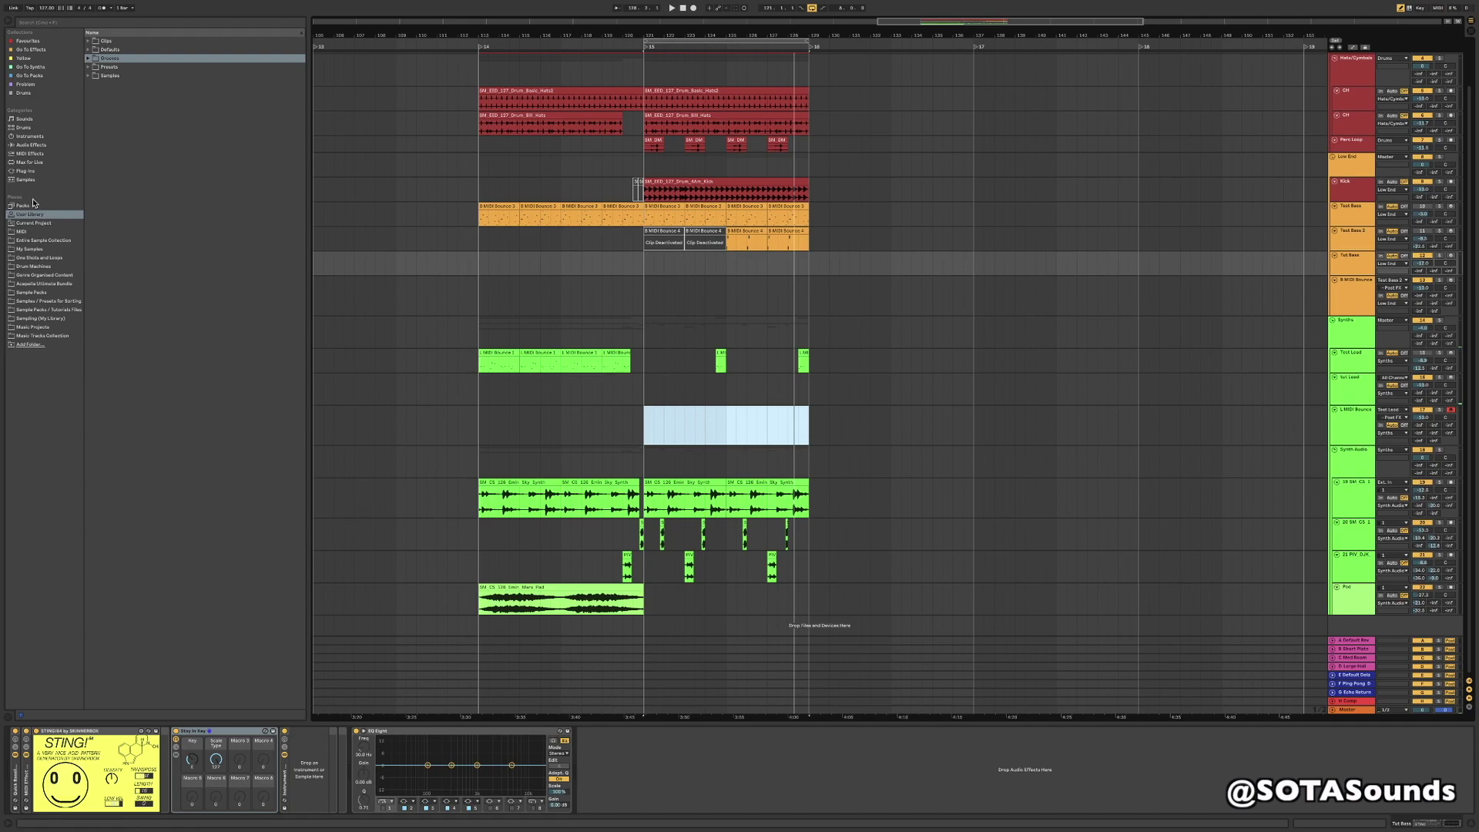
# - Add the Analog instrument to the Tut Bass device chain before EQ Eight
pyautogui.click(28, 136)
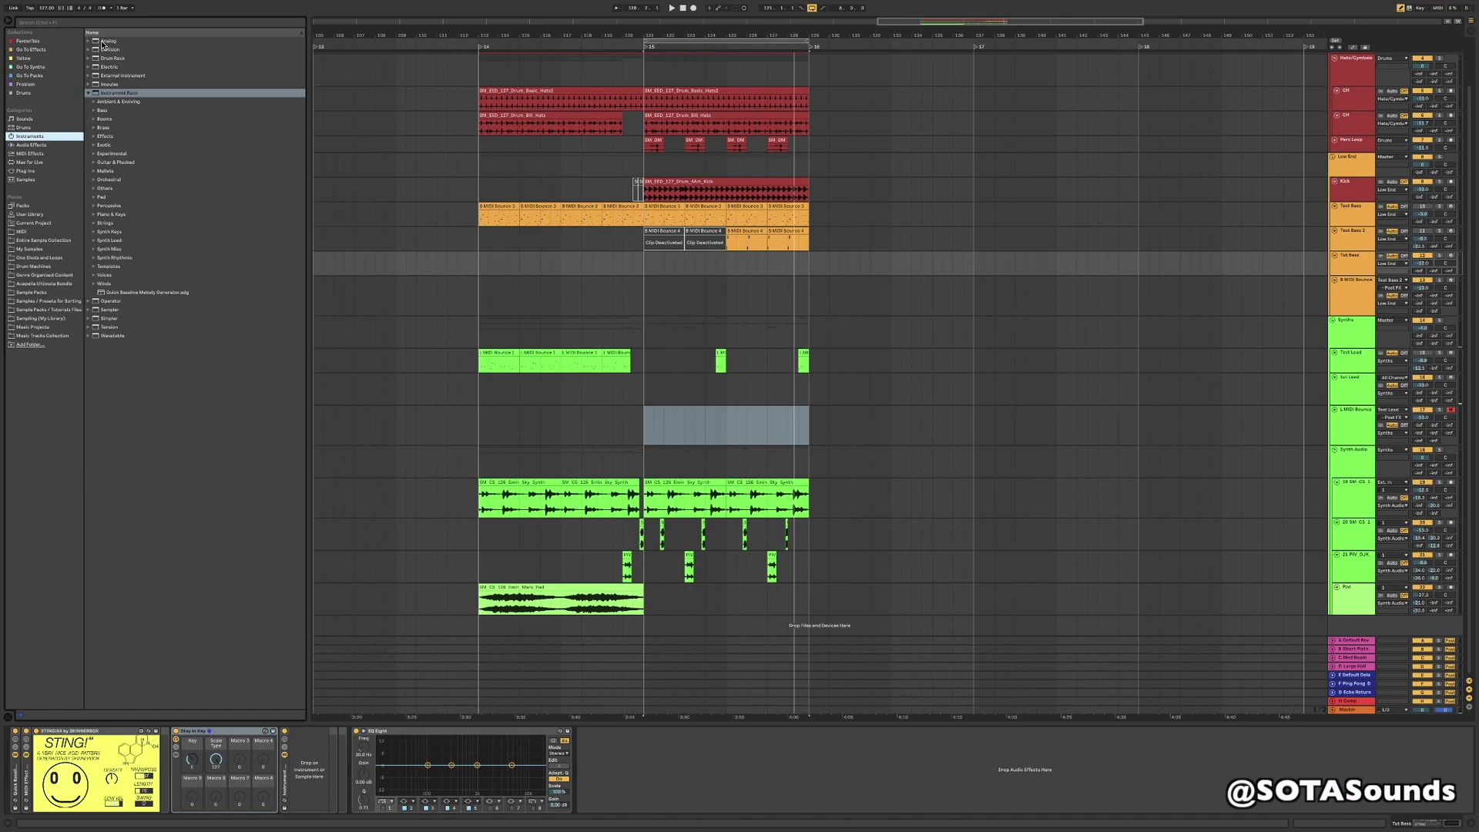
pyautogui.moveTo(109, 43); pyautogui.dragTo(185, 83)
pyautogui.moveTo(285, 570); pyautogui.dragTo(314, 760)
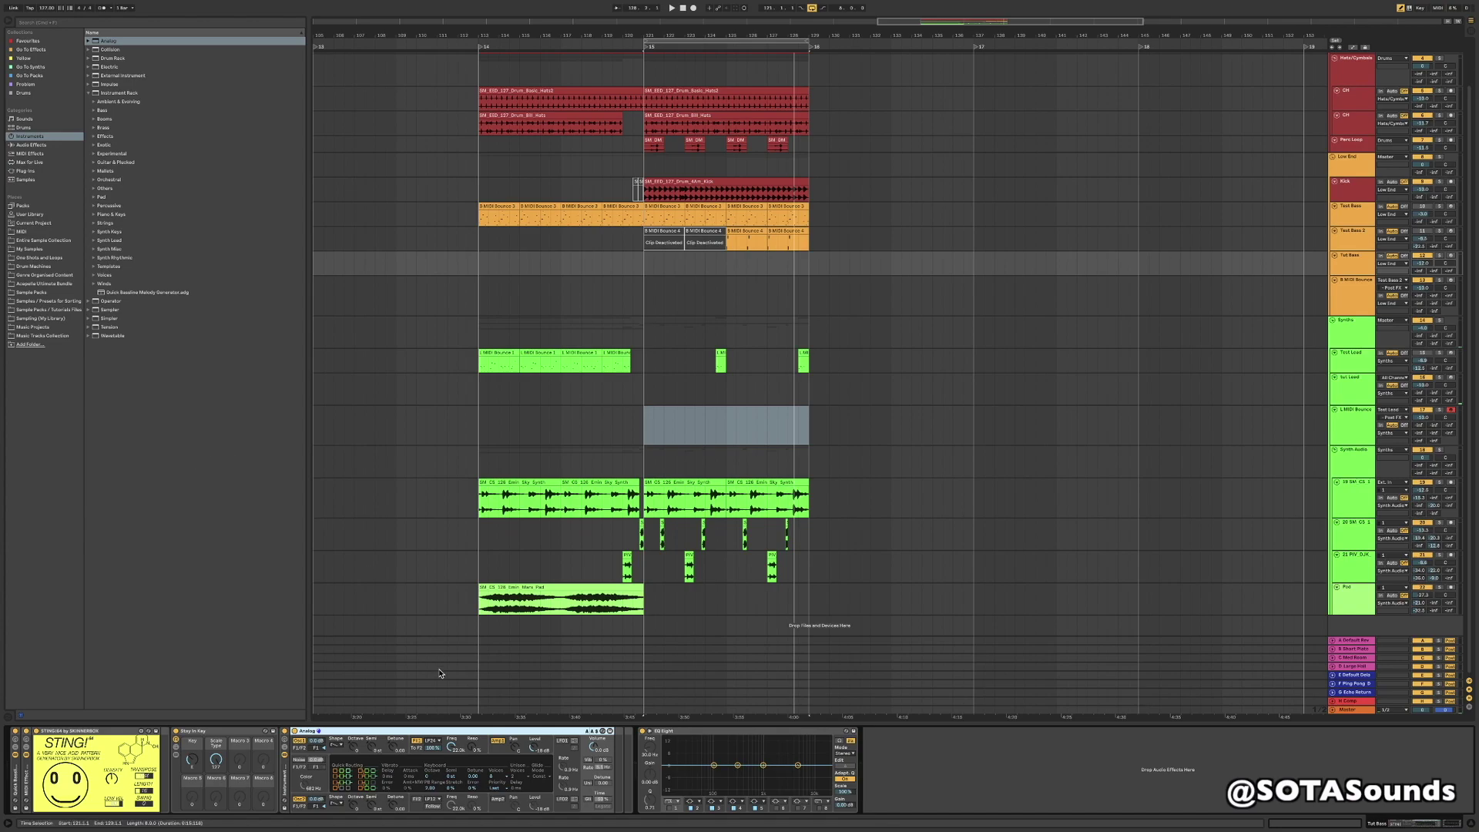
# - Play the pattern through Analog and raise the Tut Bass volume from -12 dB to about -4.8 dB
pyautogui.click(456, 748)
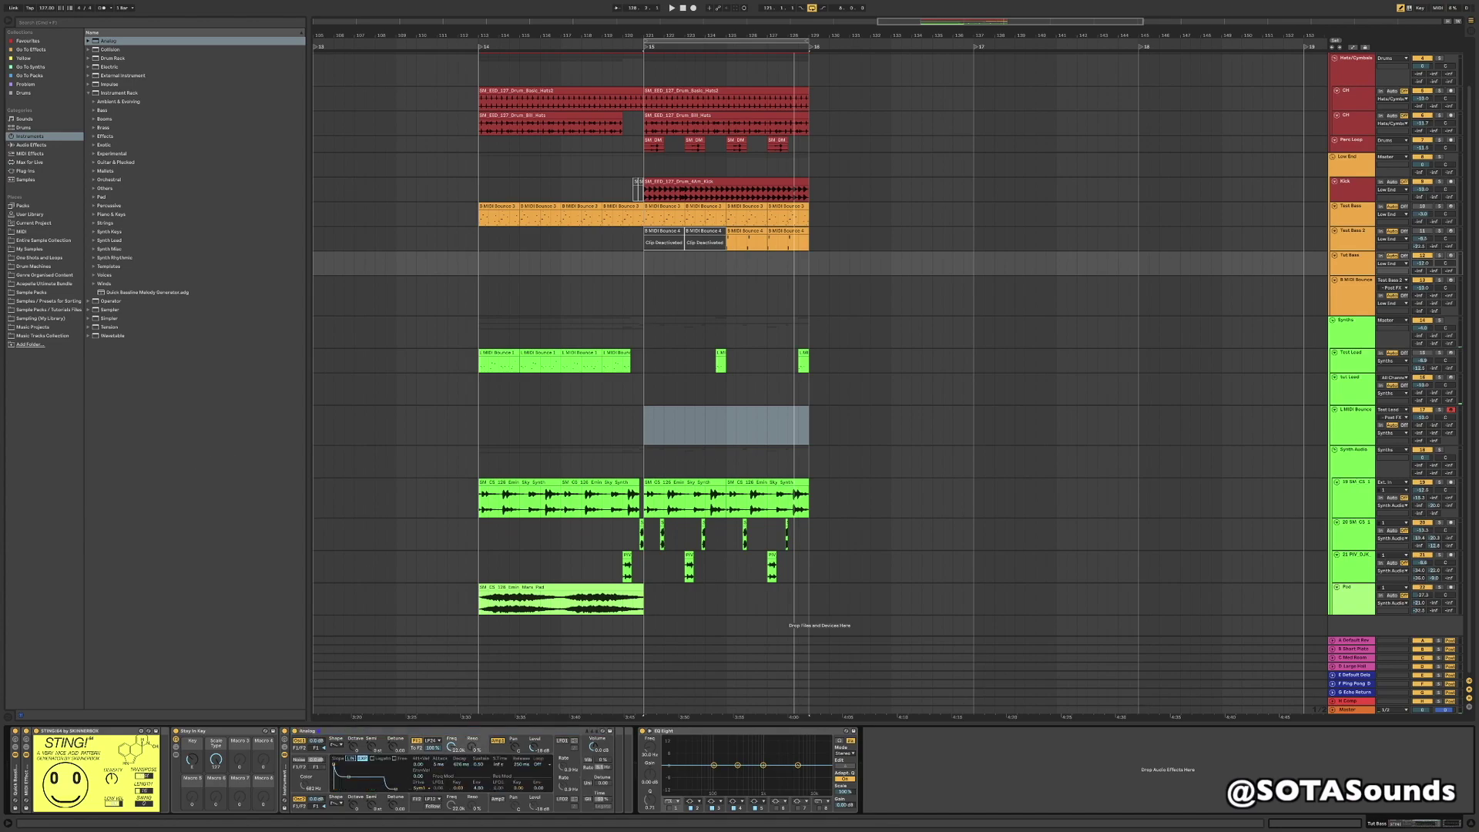
pyautogui.press('space')
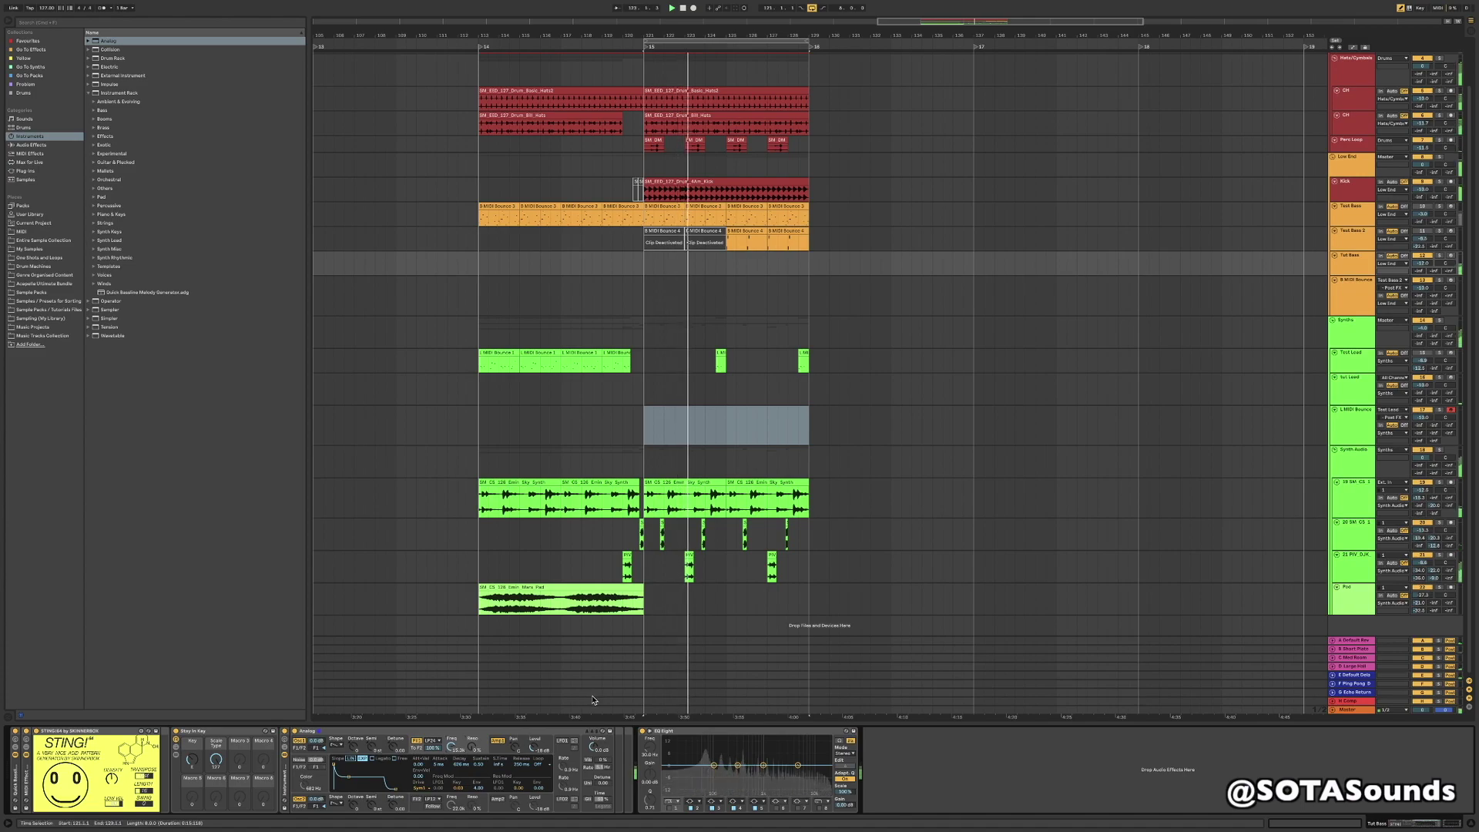
pyautogui.moveTo(1423, 262); pyautogui.dragTo(1372, 300)
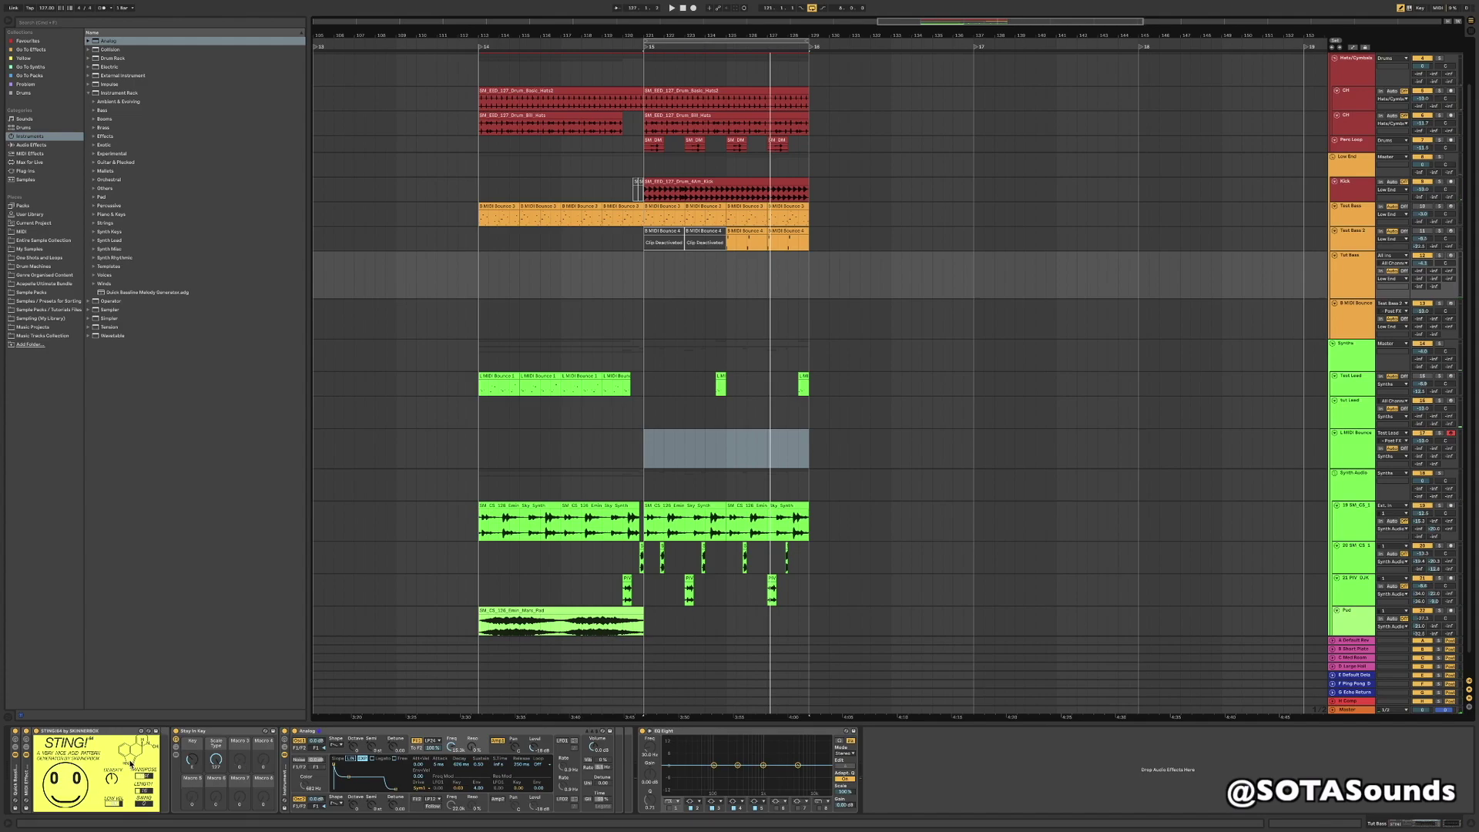
pyautogui.press('space')
pyautogui.press('space')
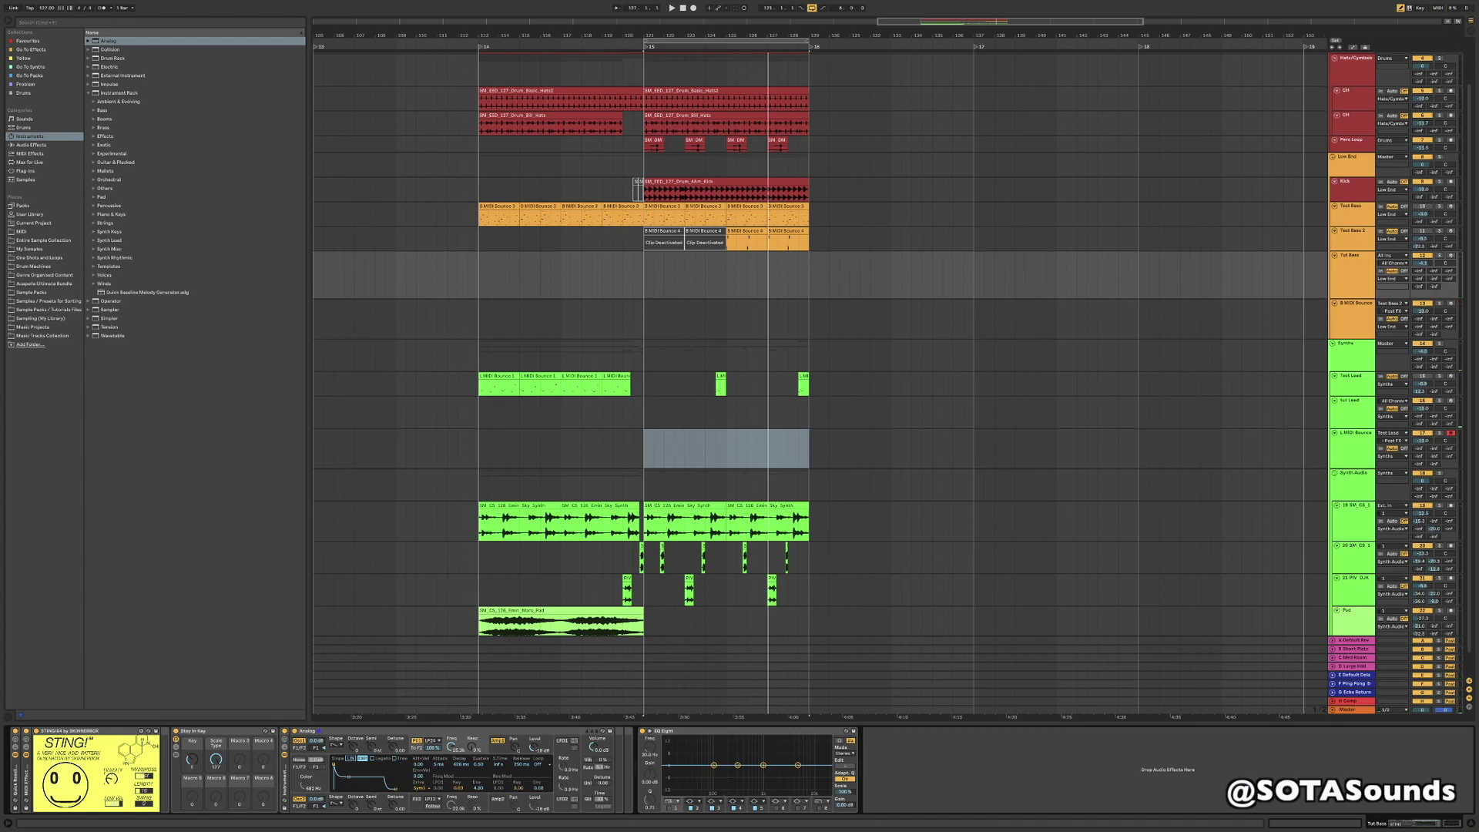
# - Restart playback several times to audition the Analog-driven Tut Bass pattern
pyautogui.press('space')
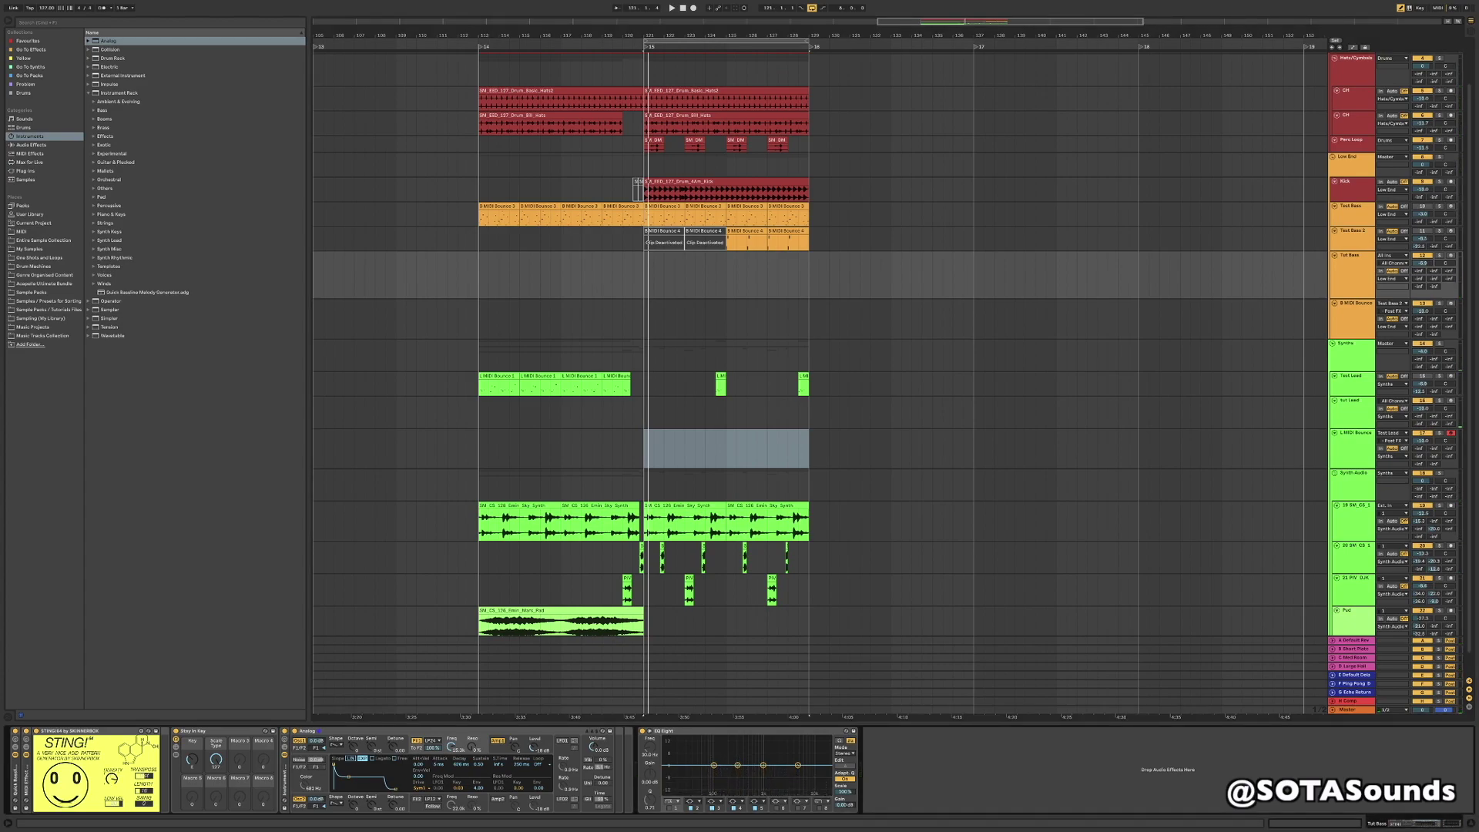
pyautogui.press('space')
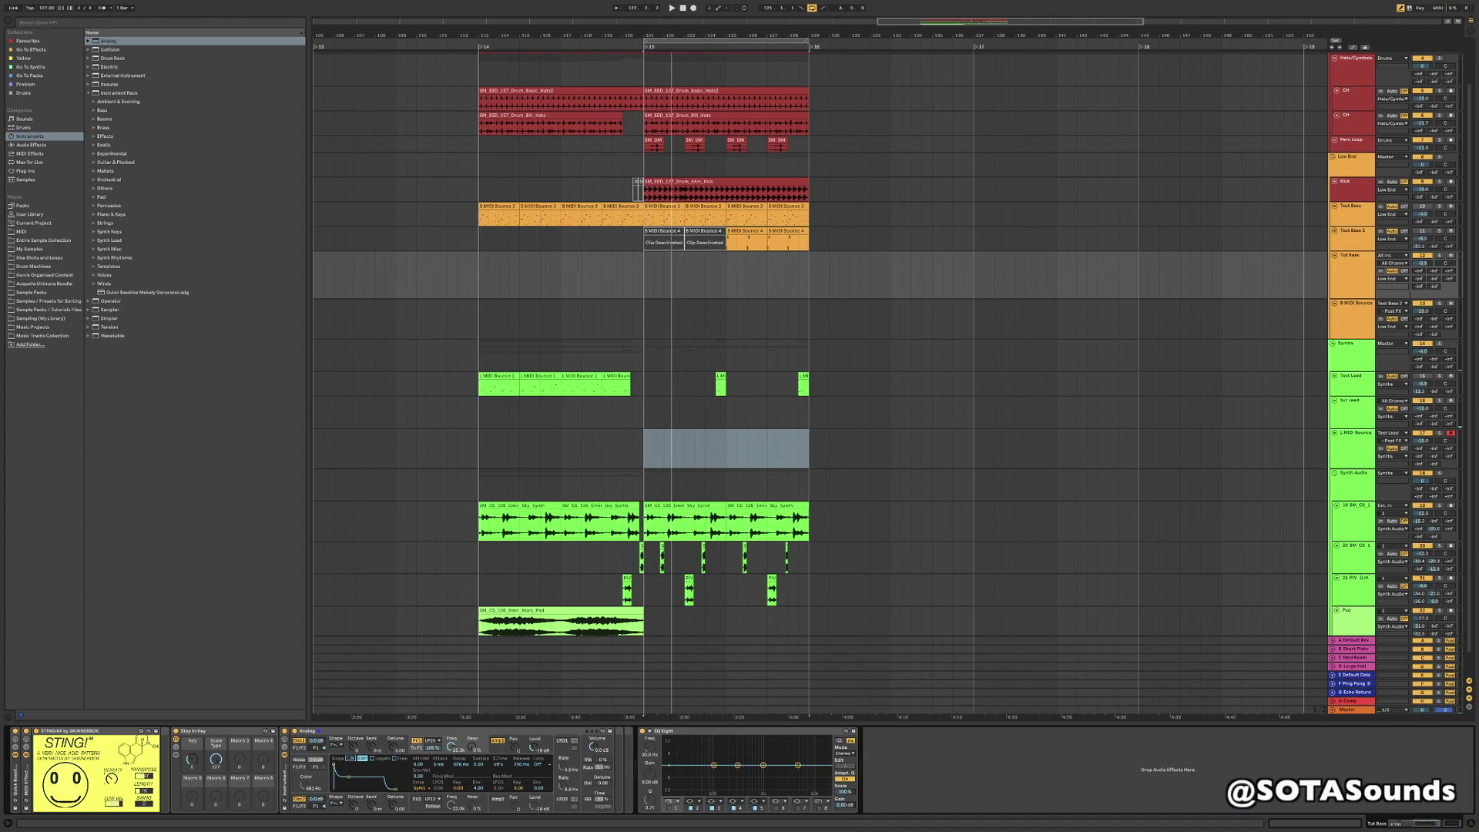
pyautogui.press('space')
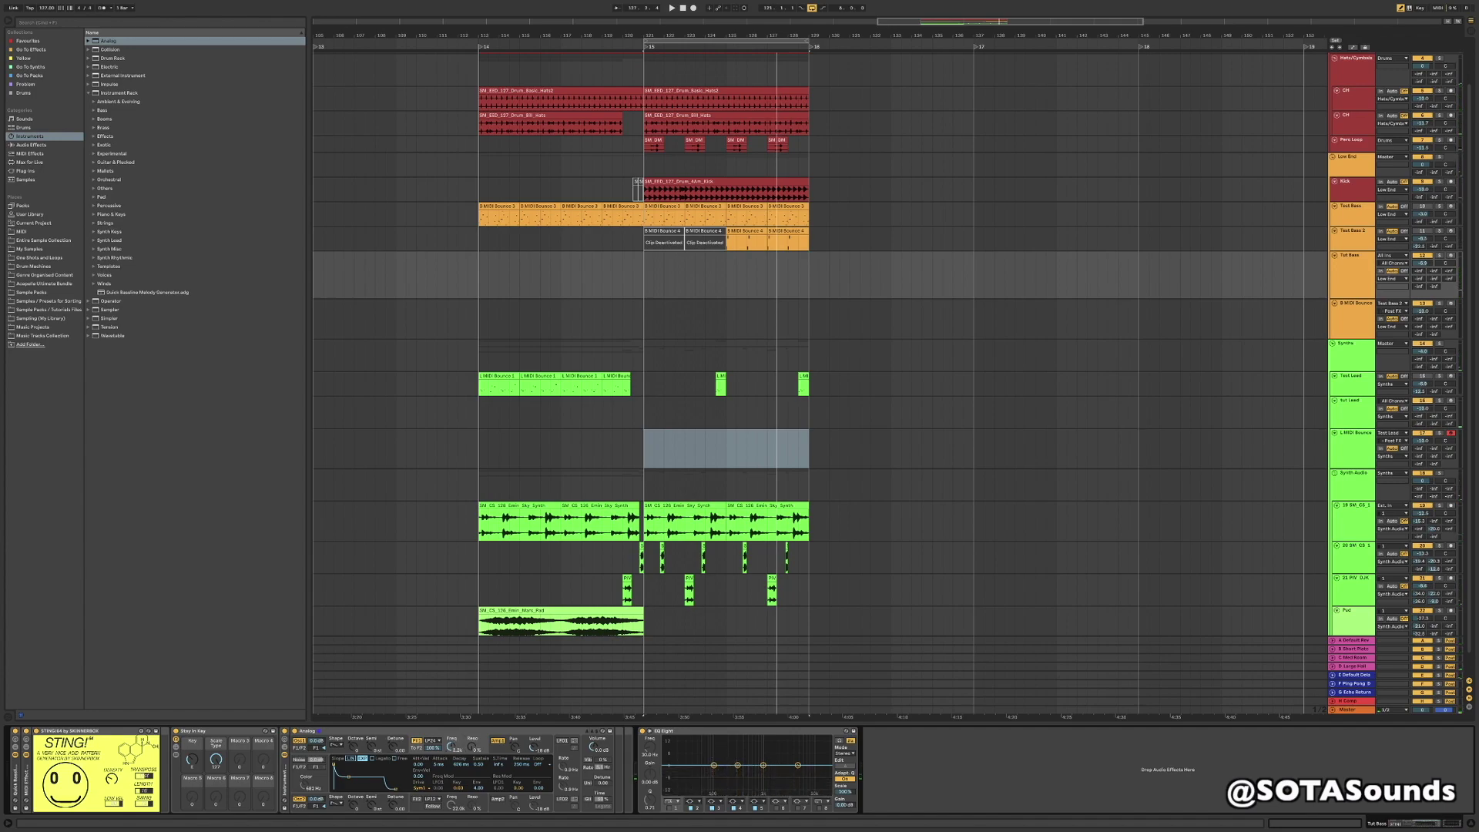
pyautogui.press('space')
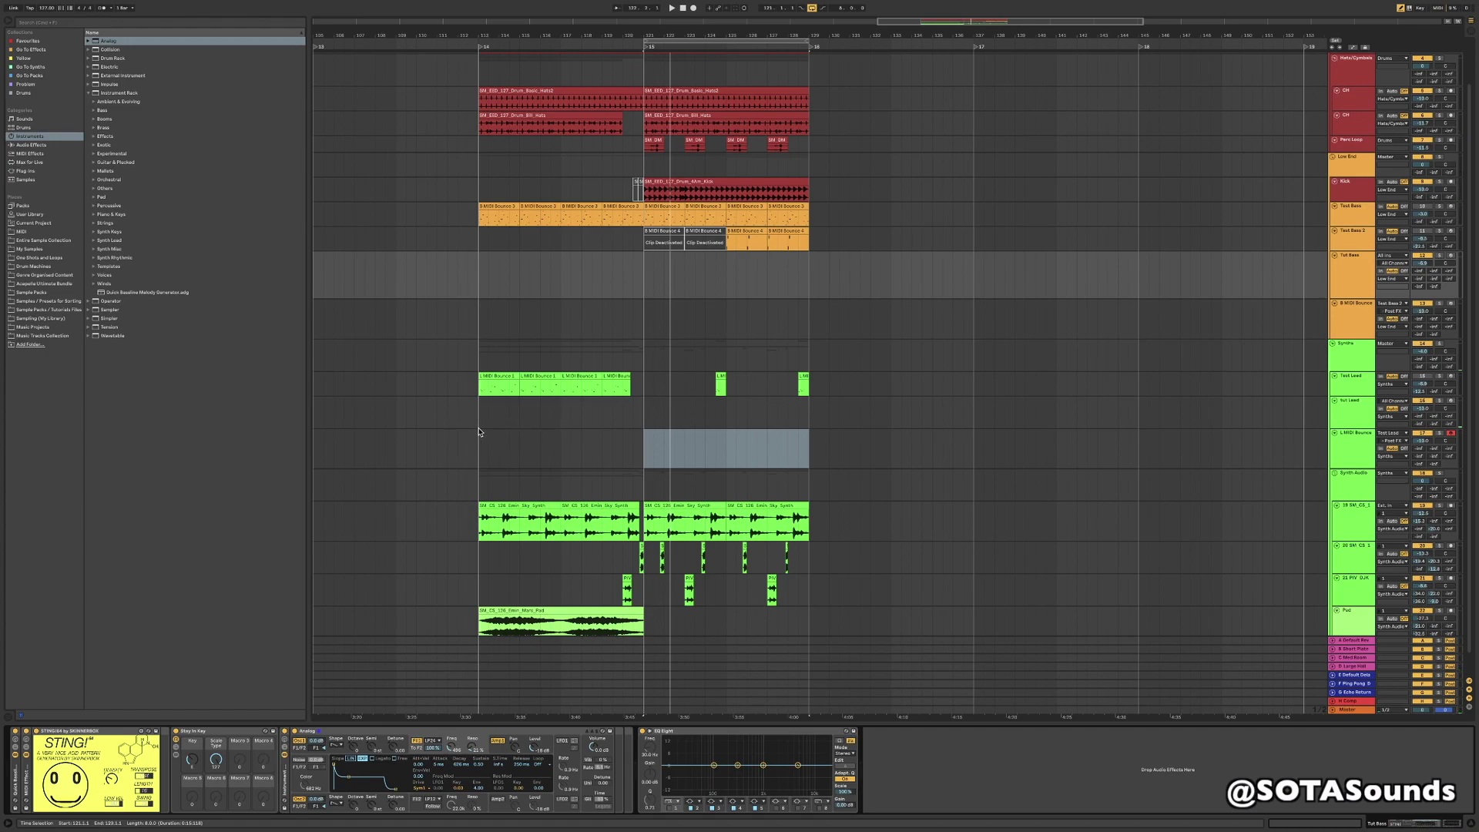
# - Map STING!'s Density to the first rack macro and lower it to 38 while playing
pyautogui.rightClick(109, 778)
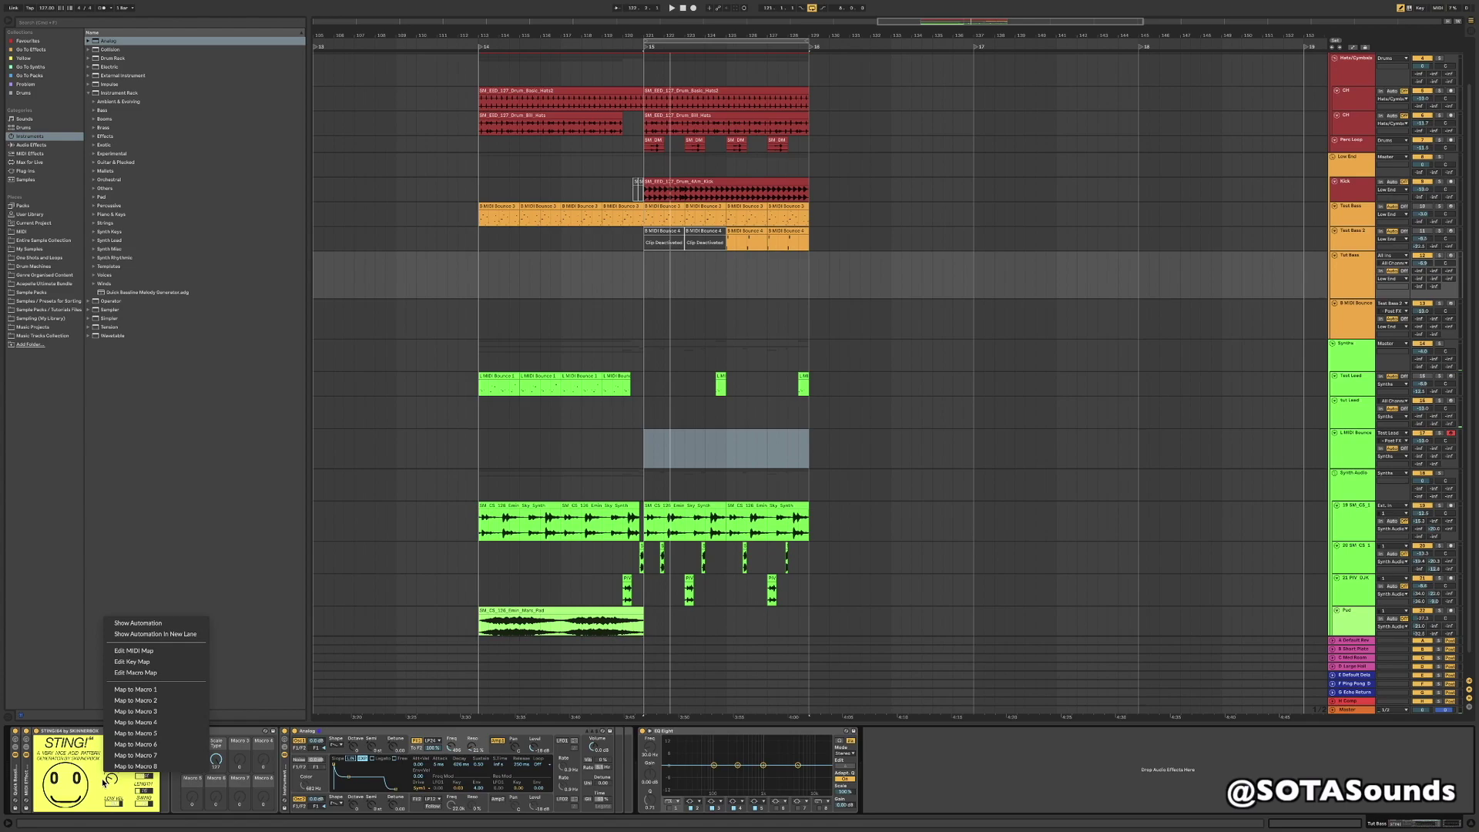
pyautogui.click(144, 689)
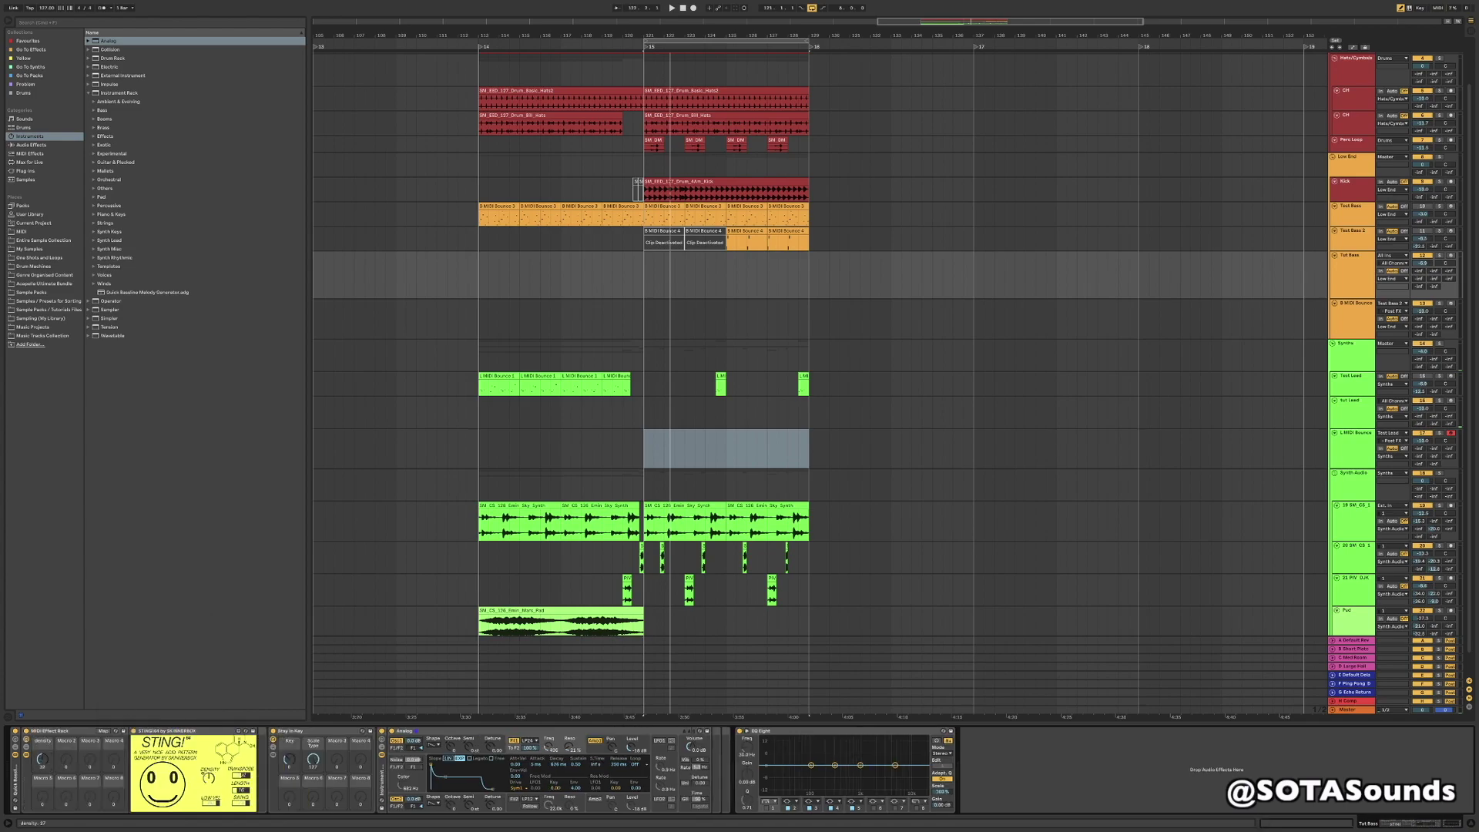
pyautogui.press('space')
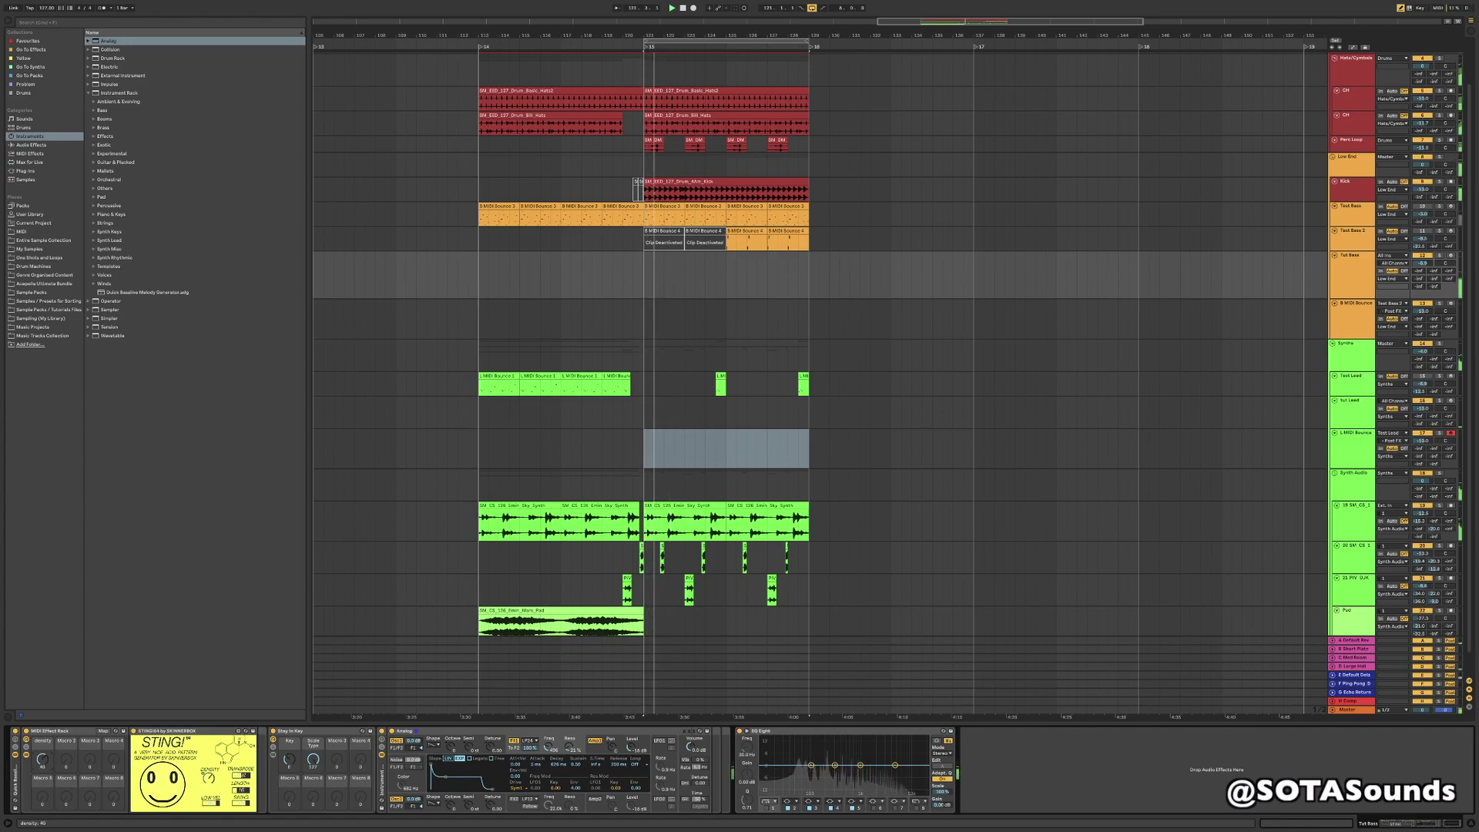
pyautogui.moveTo(42, 759); pyautogui.dragTo(42, 766)
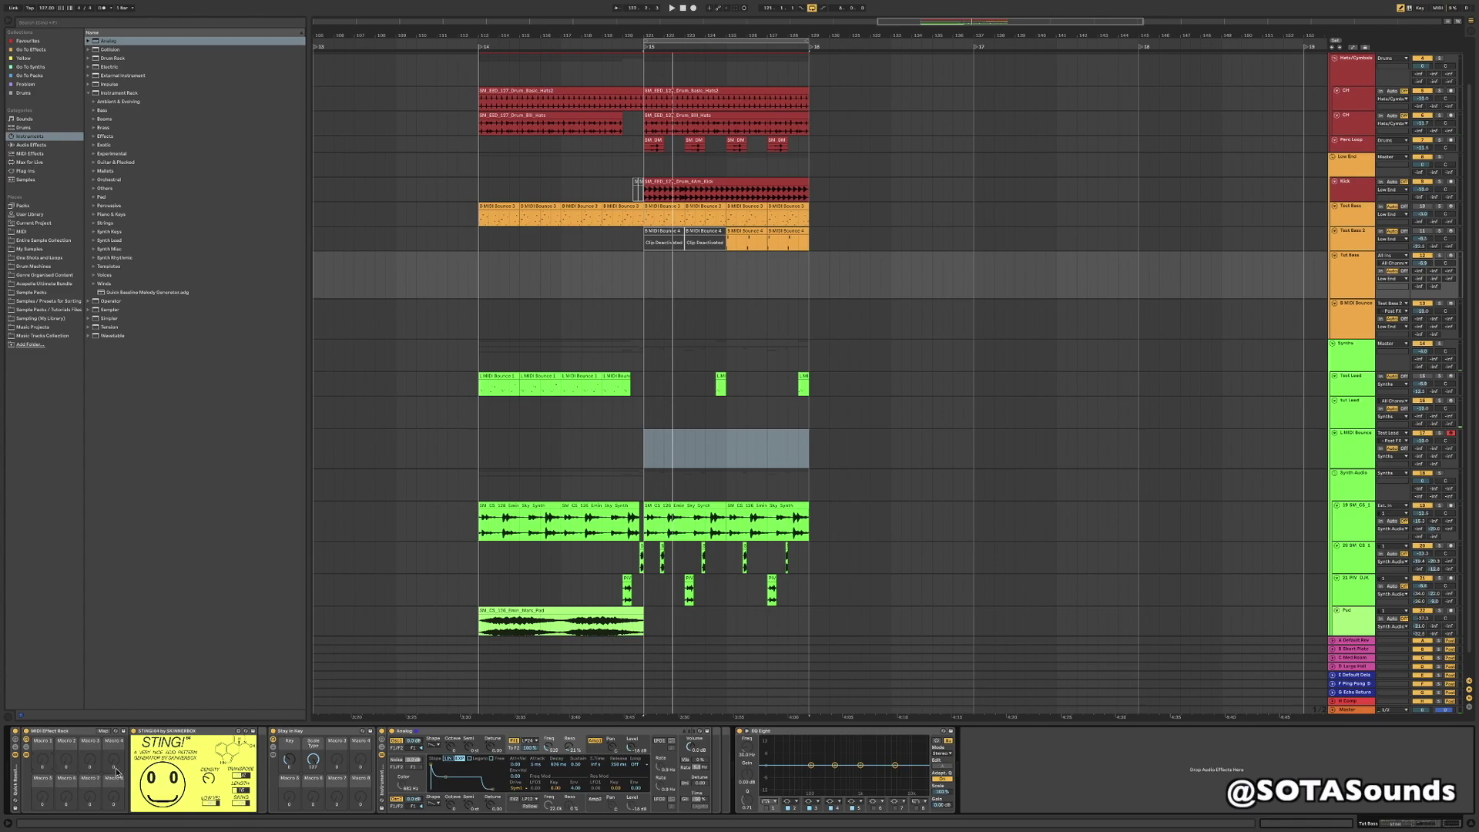
# - Hide the rack's macro controls, leaving the STING!! device shown
pyautogui.click(15, 755)
pyautogui.click(27, 743)
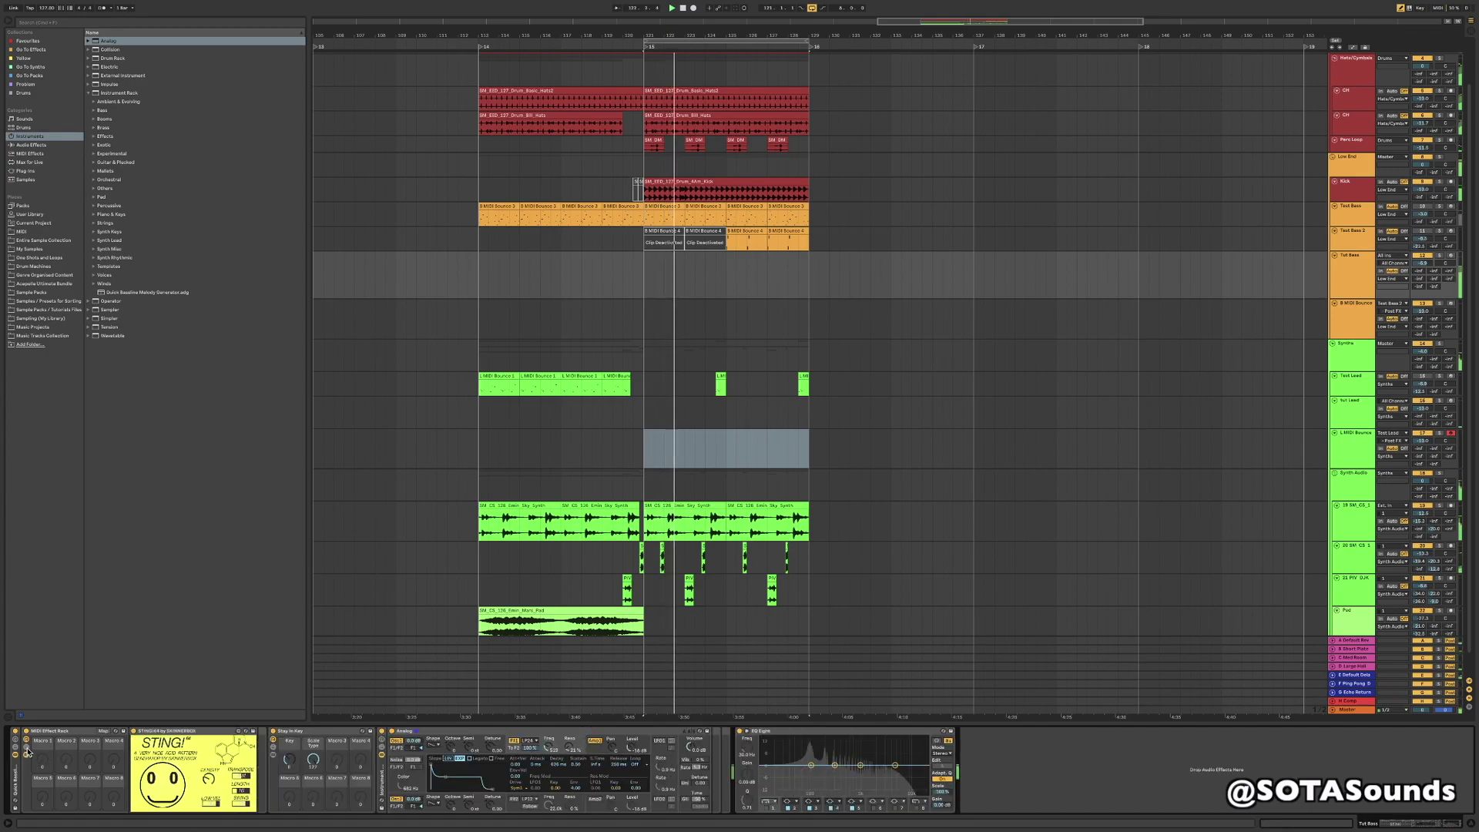
pyautogui.click(26, 743)
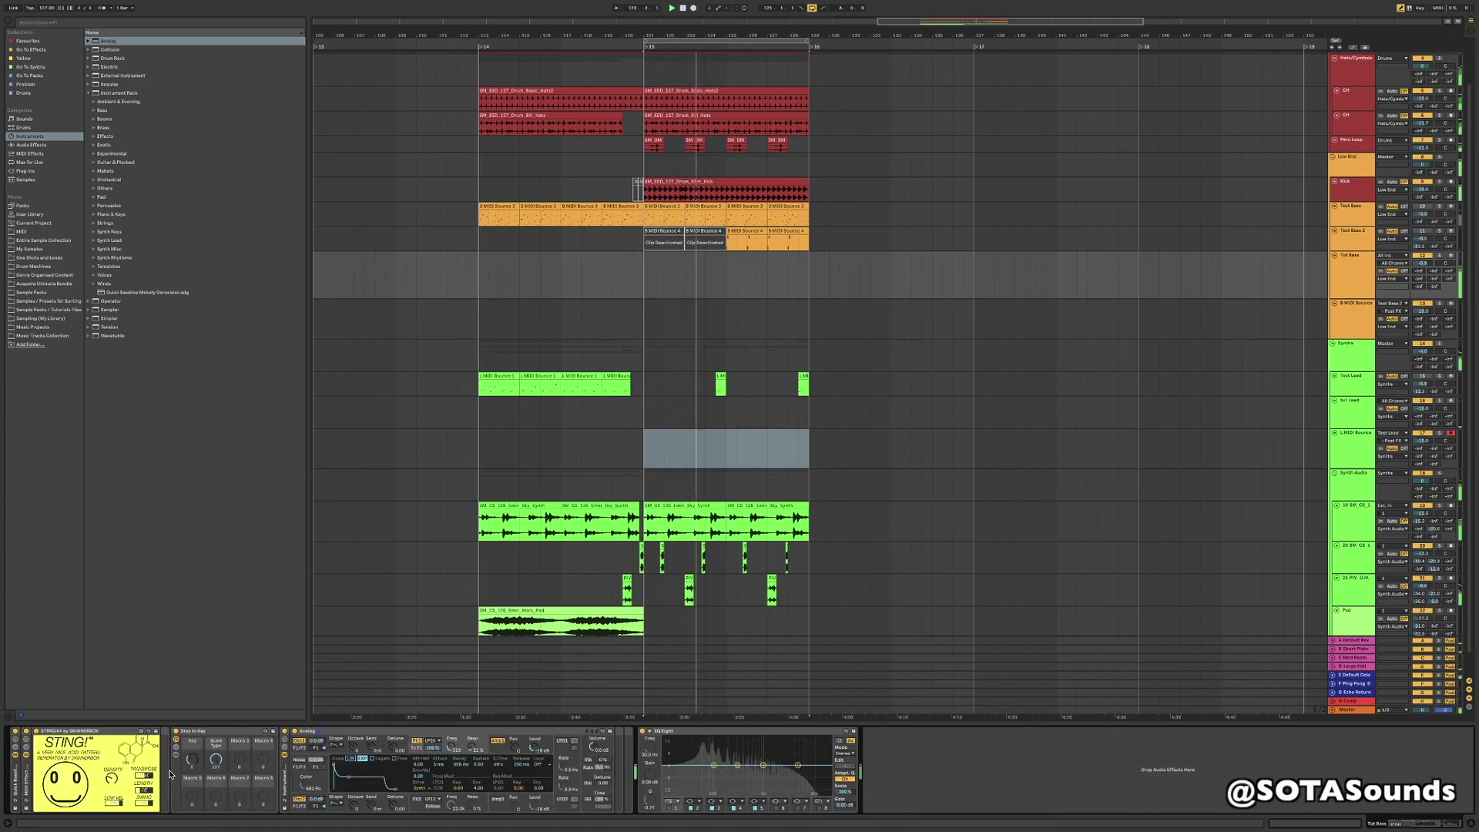
# - Route B MIDI Bounce's MIDI input from Tut Bass, Post FX, and set the start at bar 121
pyautogui.press('space')
pyautogui.press('space')
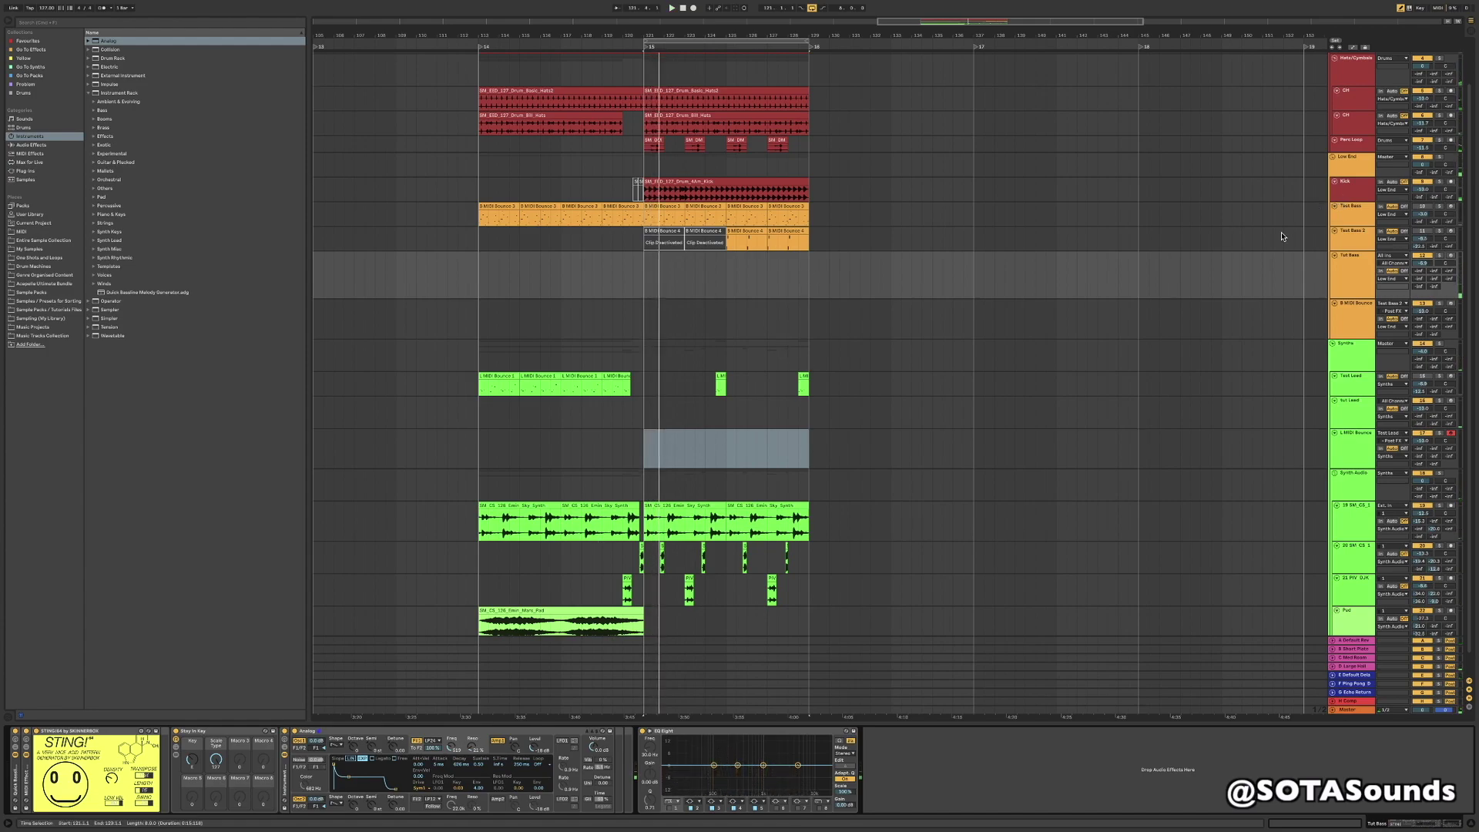
pyautogui.click(1389, 305)
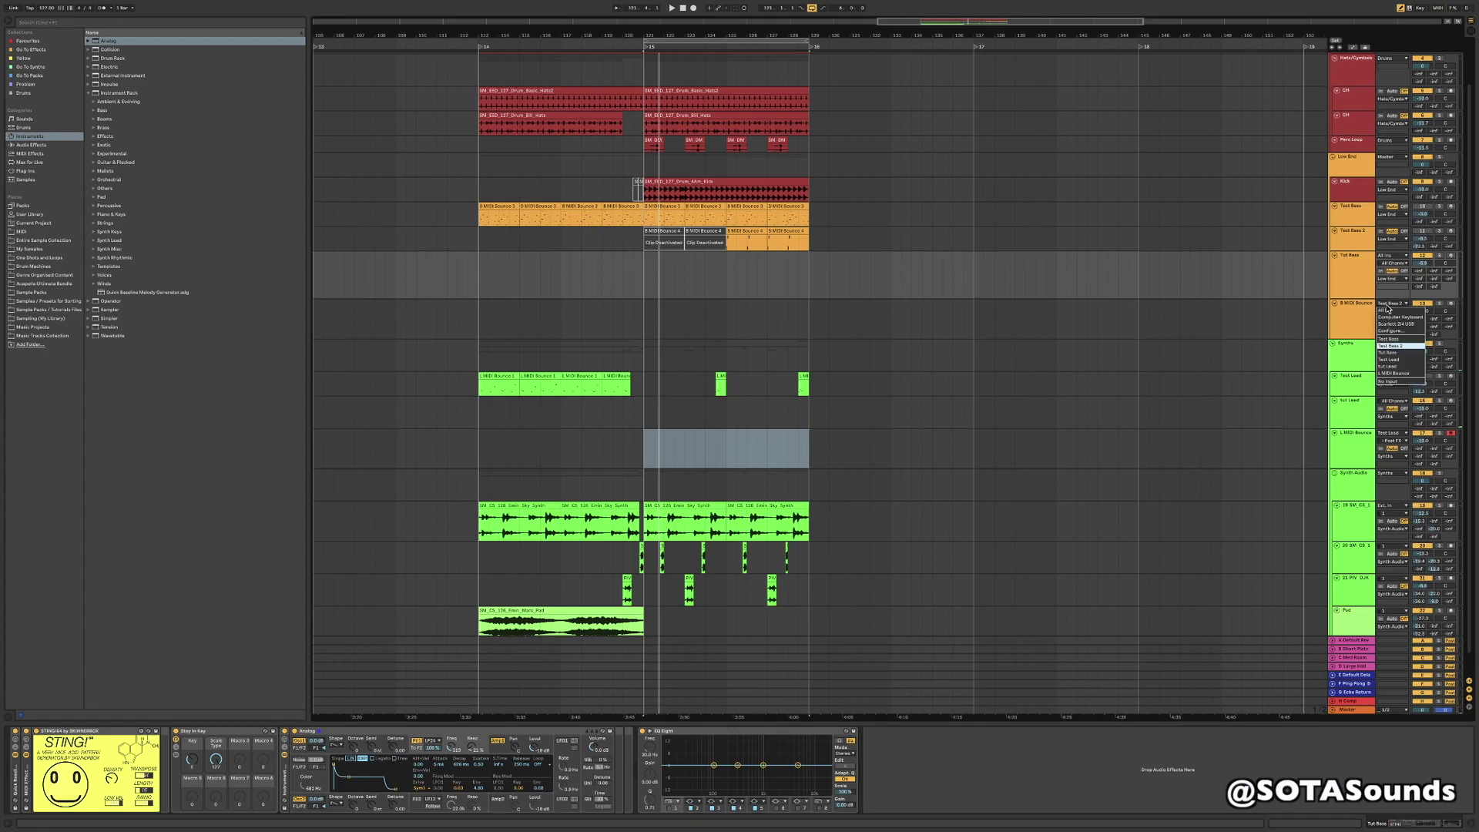
pyautogui.click(1403, 352)
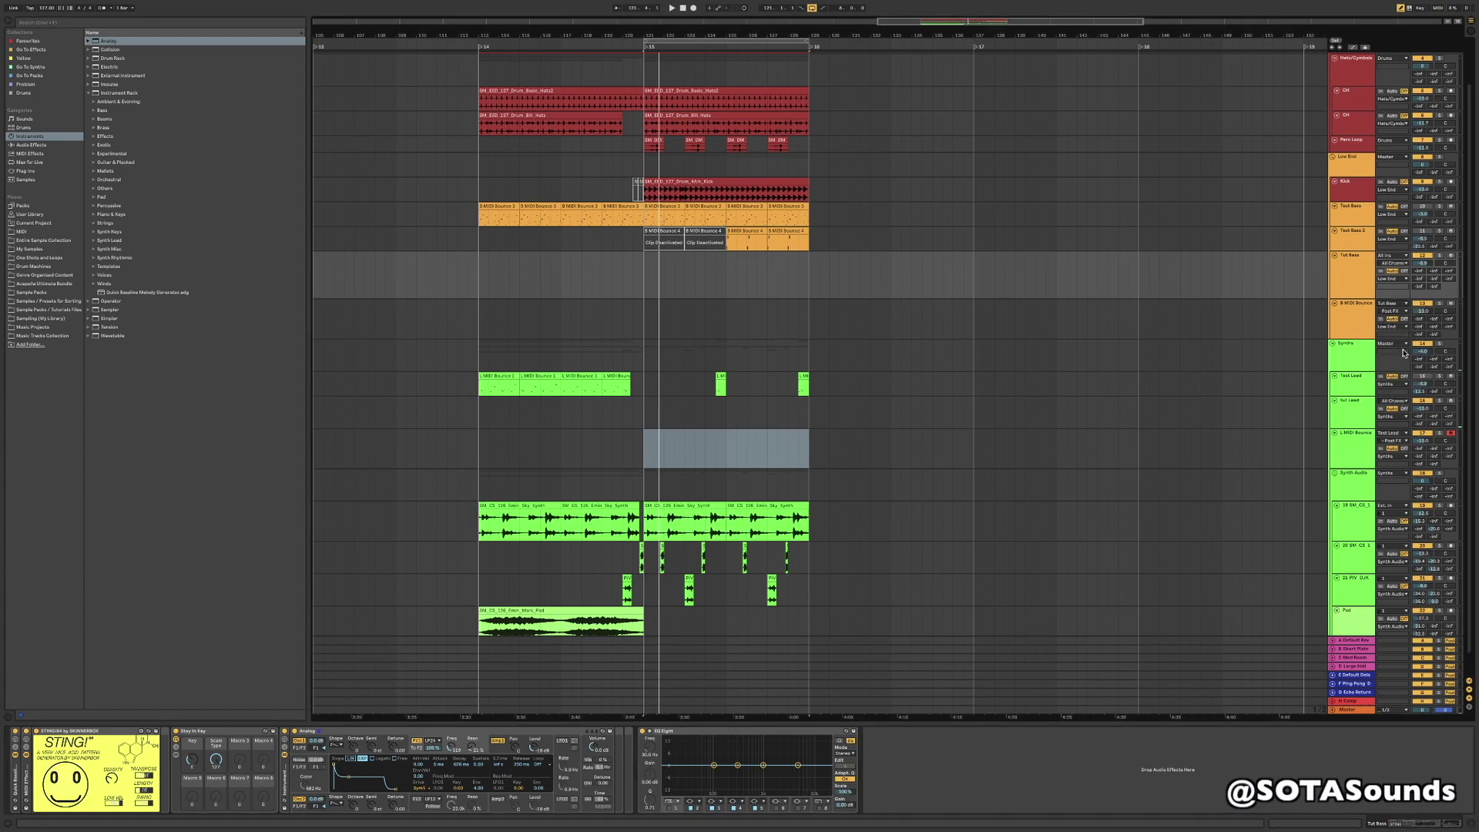
pyautogui.click(1359, 322)
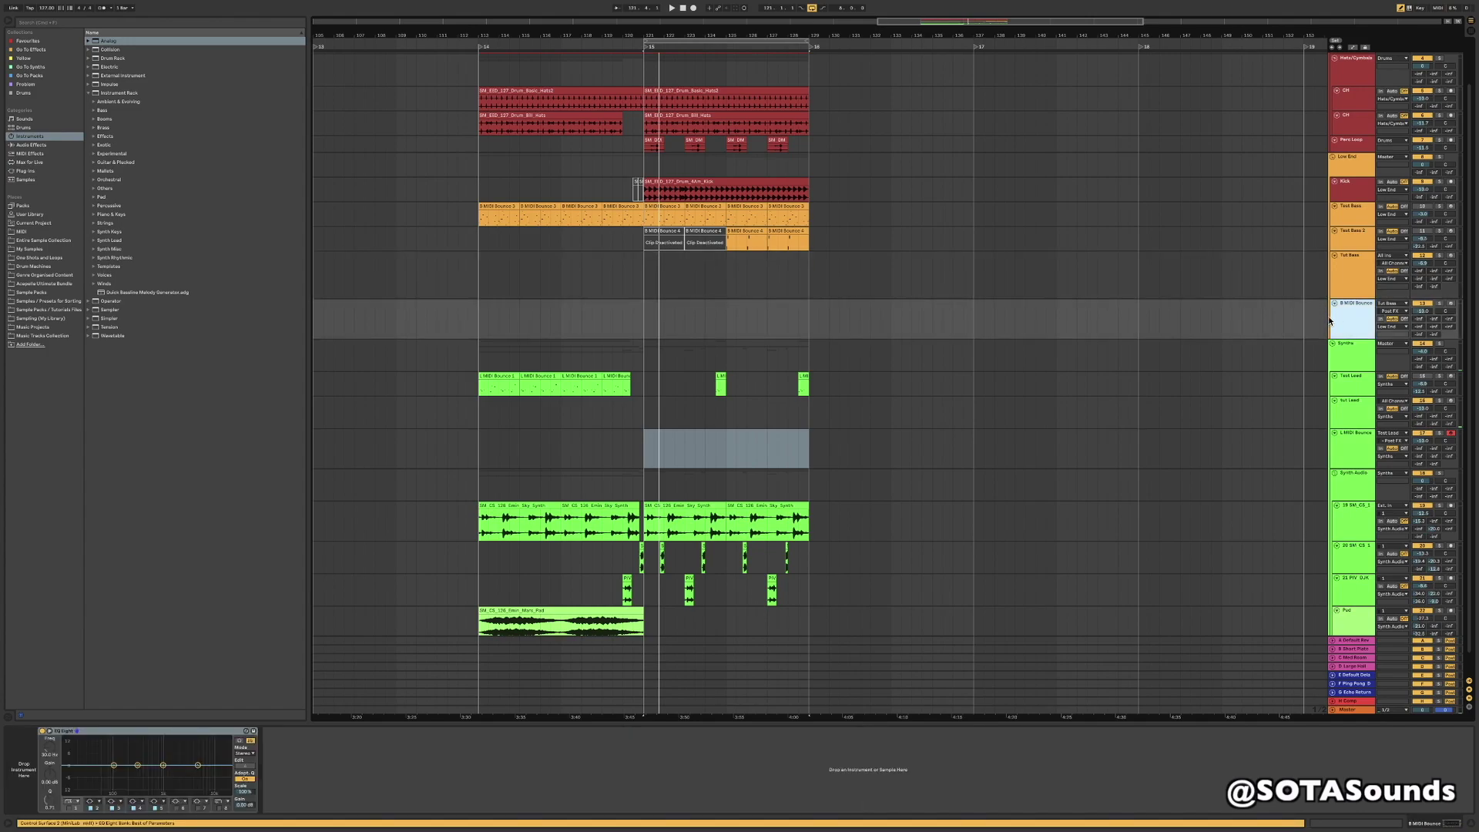
pyautogui.click(1386, 312)
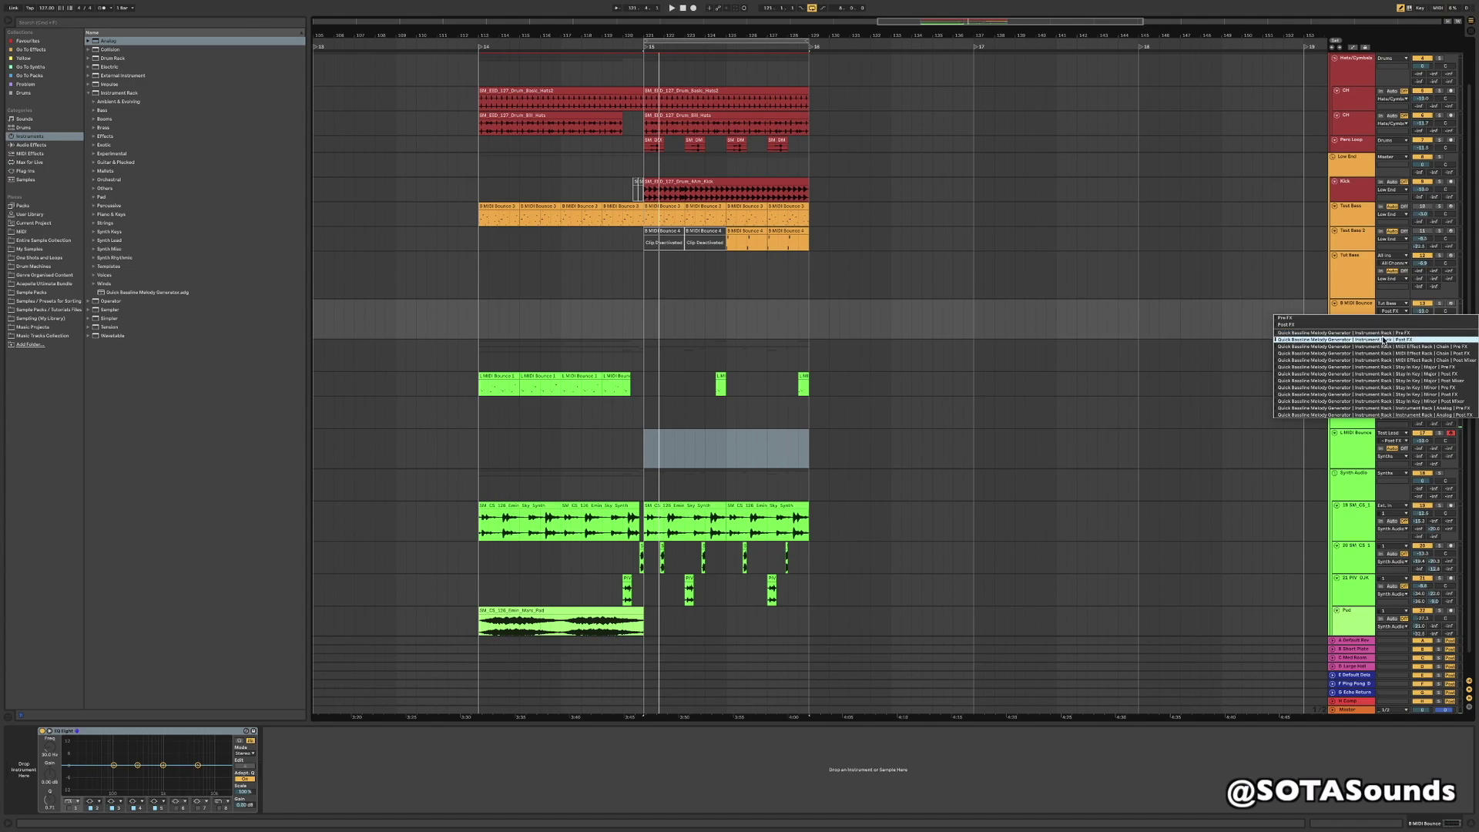
pyautogui.click(1384, 339)
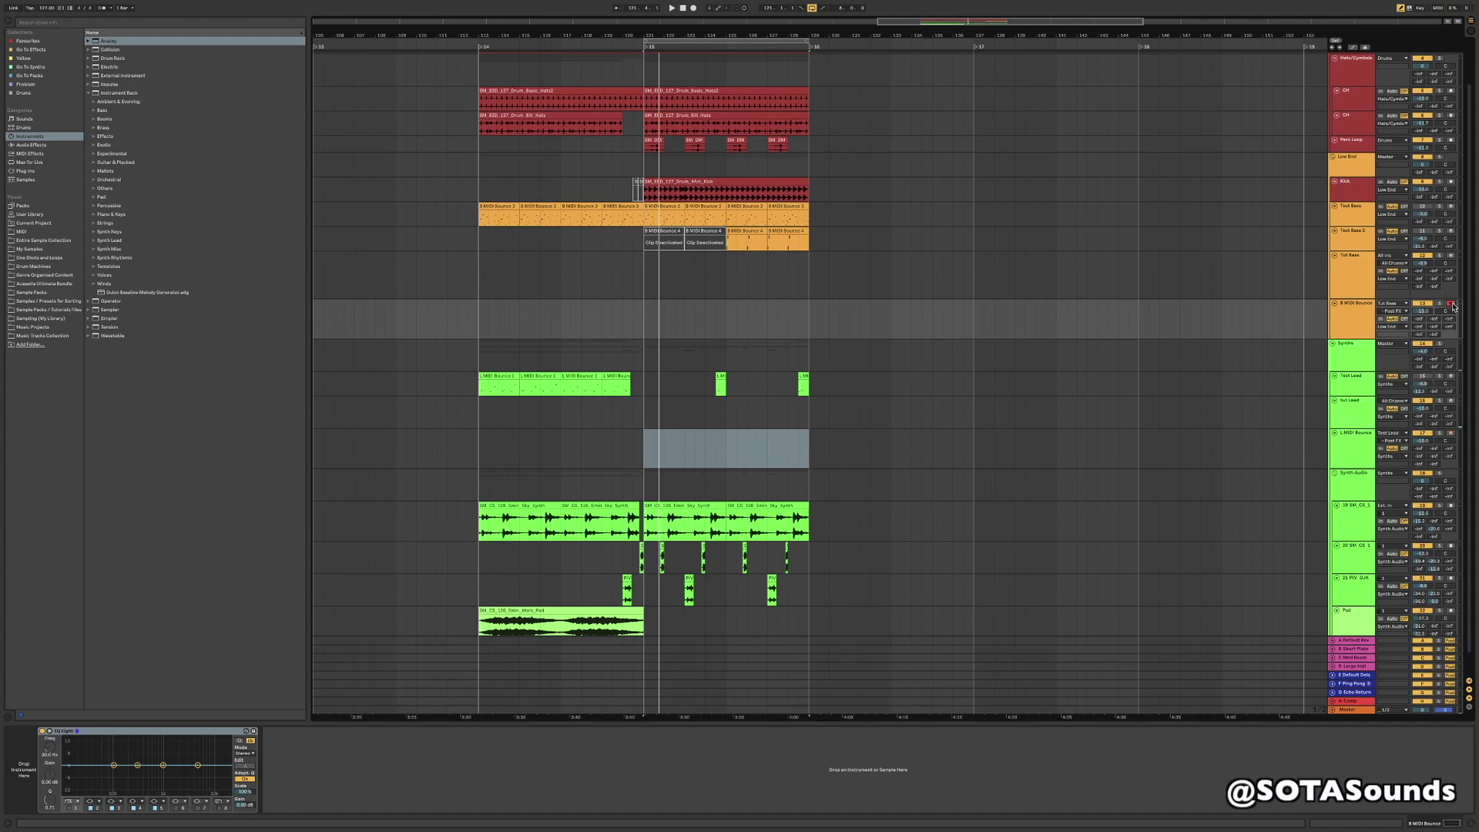
pyautogui.click(643, 332)
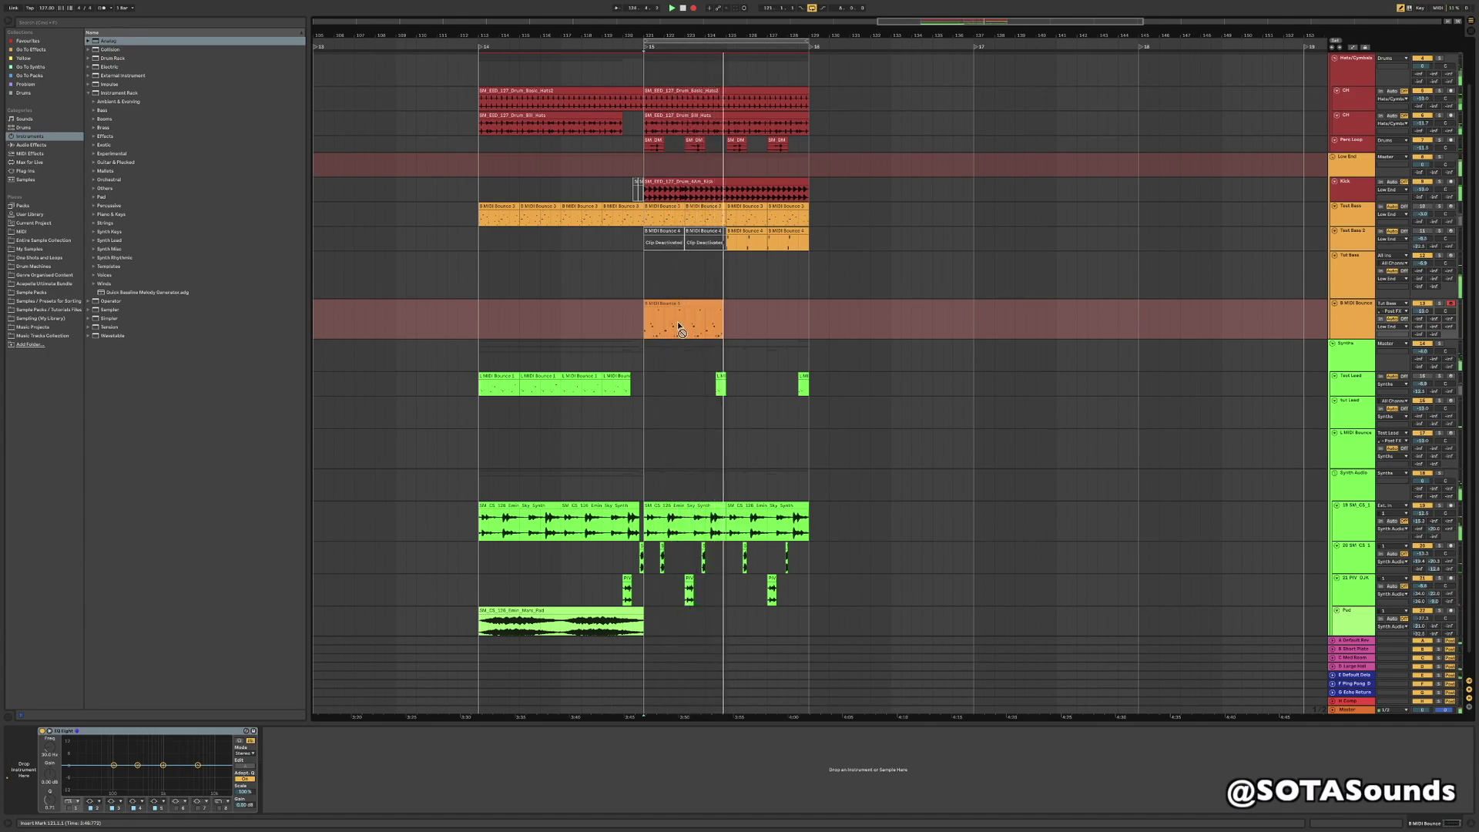
# - Stop recording and open the new B MIDI Bounce 5 clip in the MIDI note editor
pyautogui.press('F9')
pyautogui.scroll(5, 724, 316)
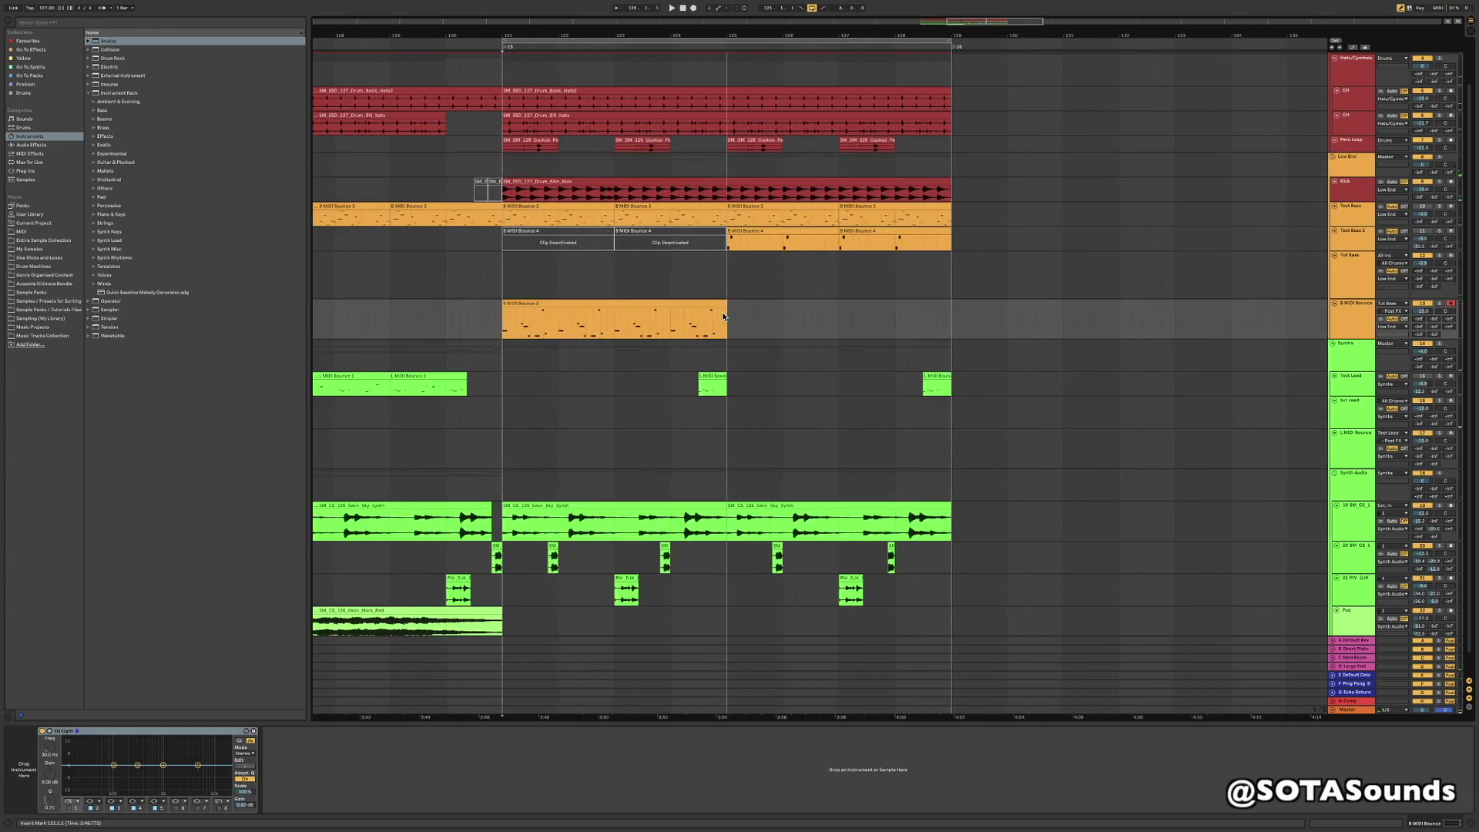
pyautogui.click(722, 306)
pyautogui.scroll(5, 752, 306)
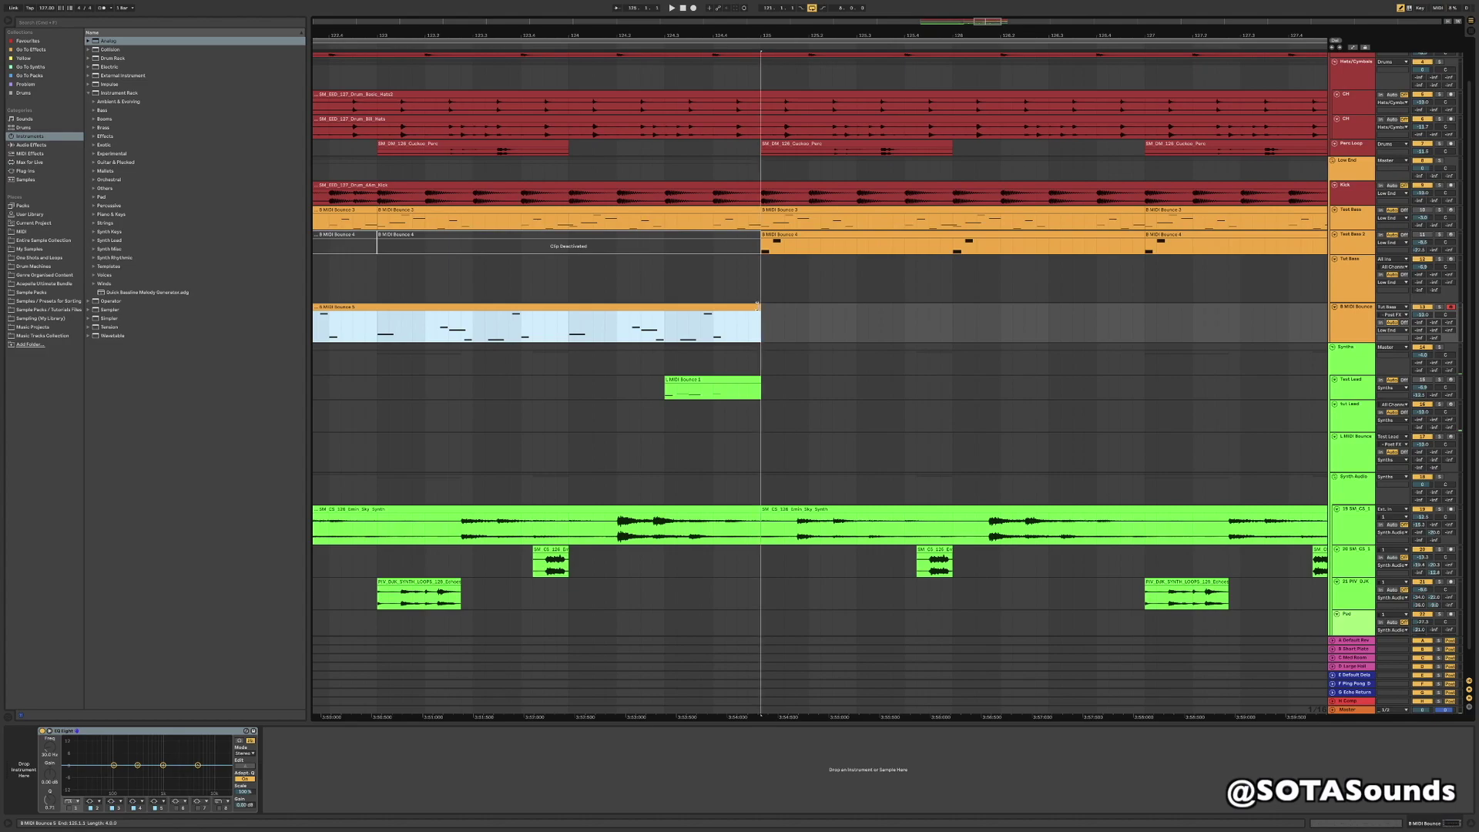
pyautogui.hscroll(-5, 696, 316)
pyautogui.scroll(-3, 696, 316)
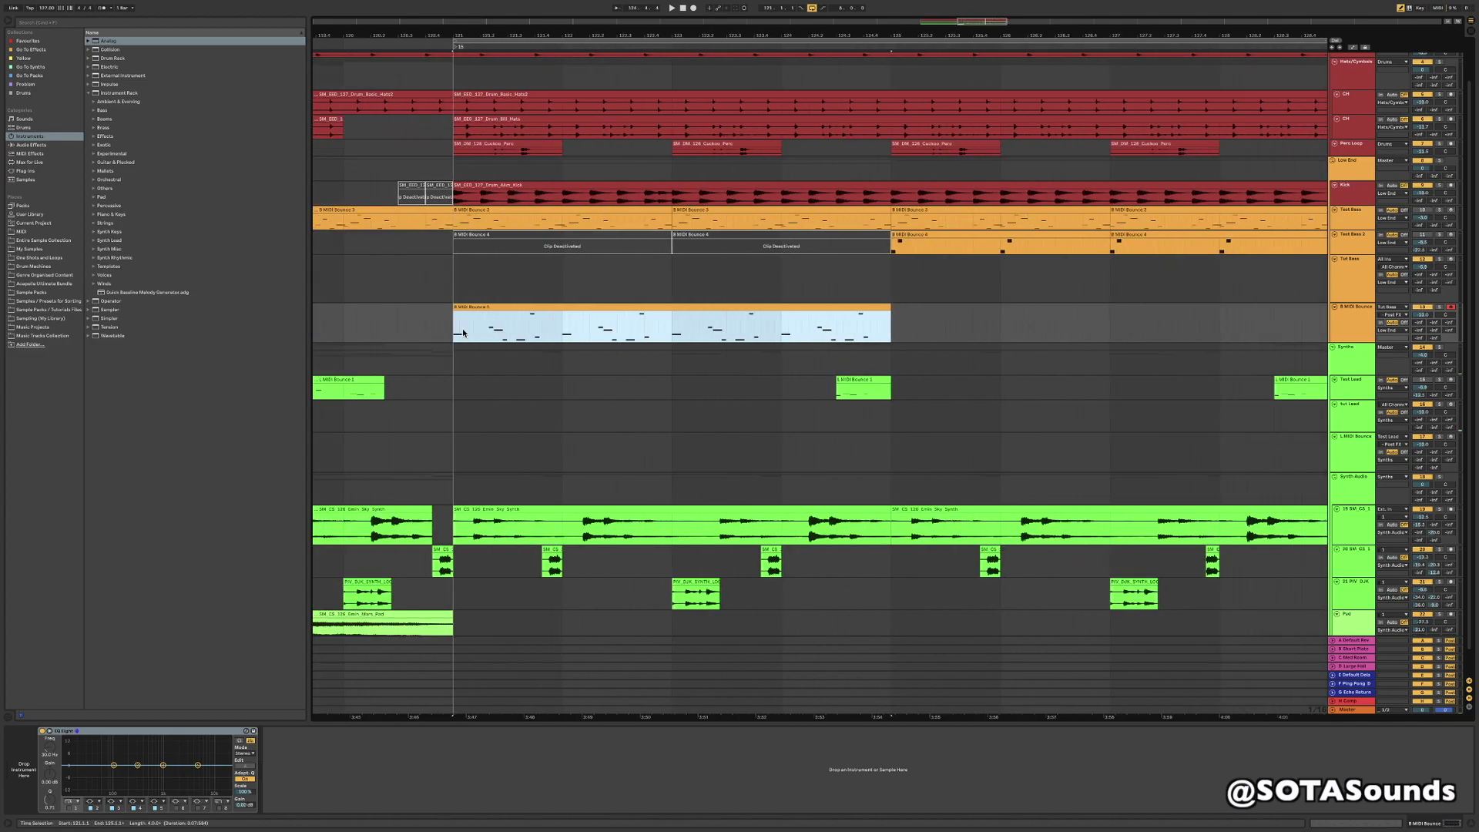
pyautogui.doubleClick(562, 308)
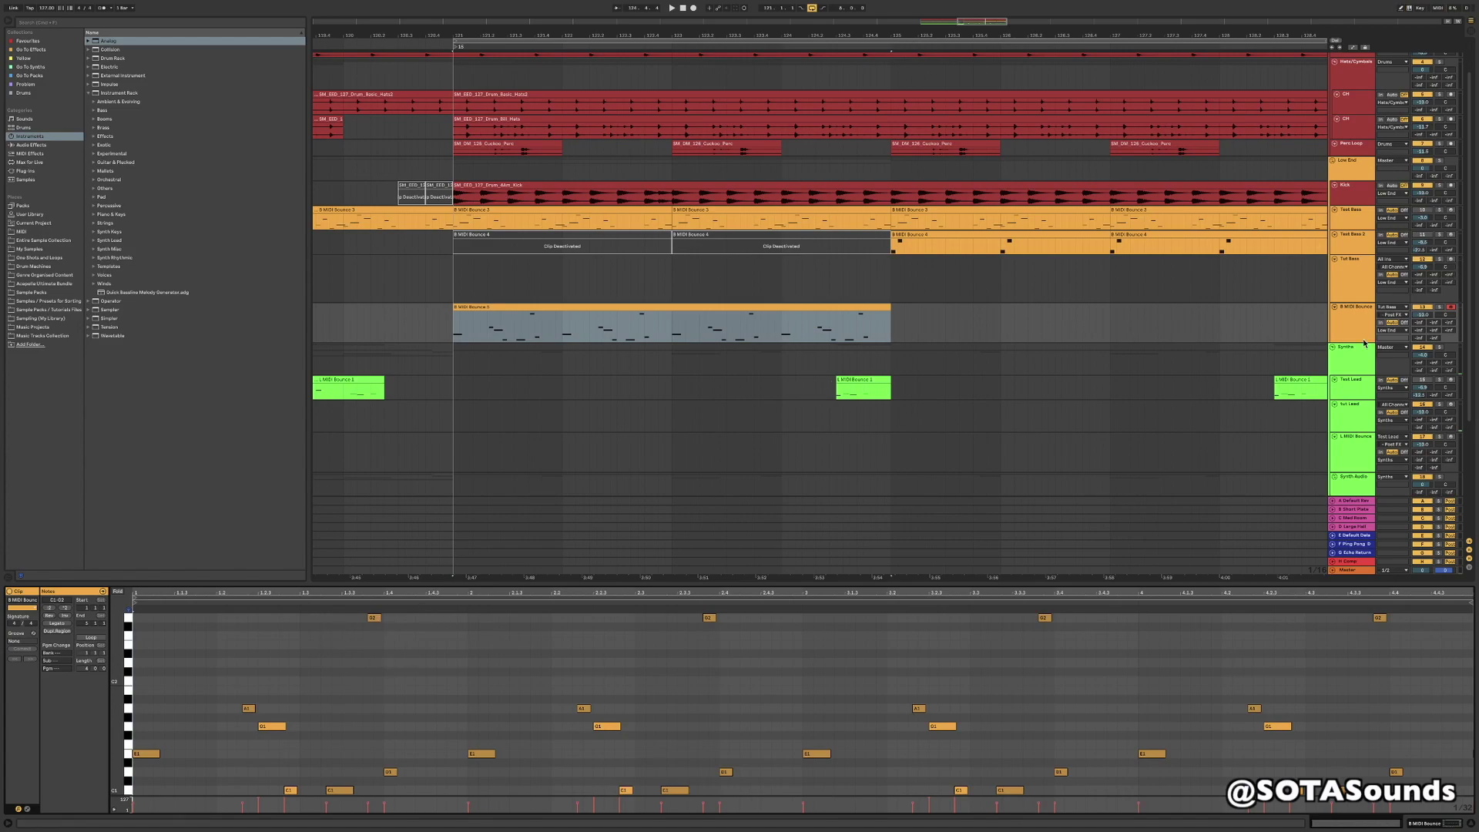
# - Check the B MIDI Bounce and Tut Bass tracks, returning selection to B MIDI Bounce
pyautogui.click(1352, 330)
pyautogui.click(1333, 347)
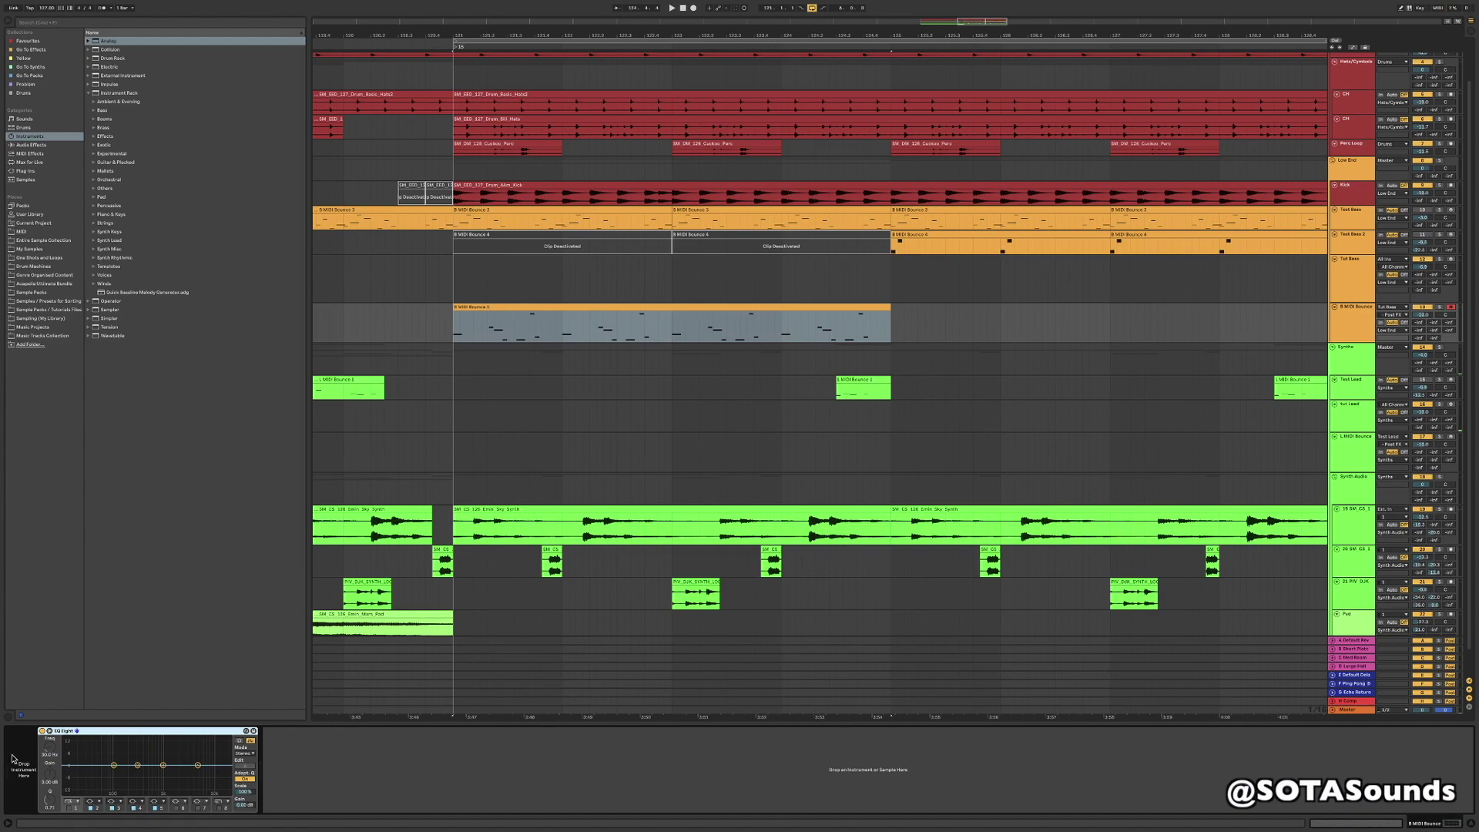
pyautogui.click(1347, 279)
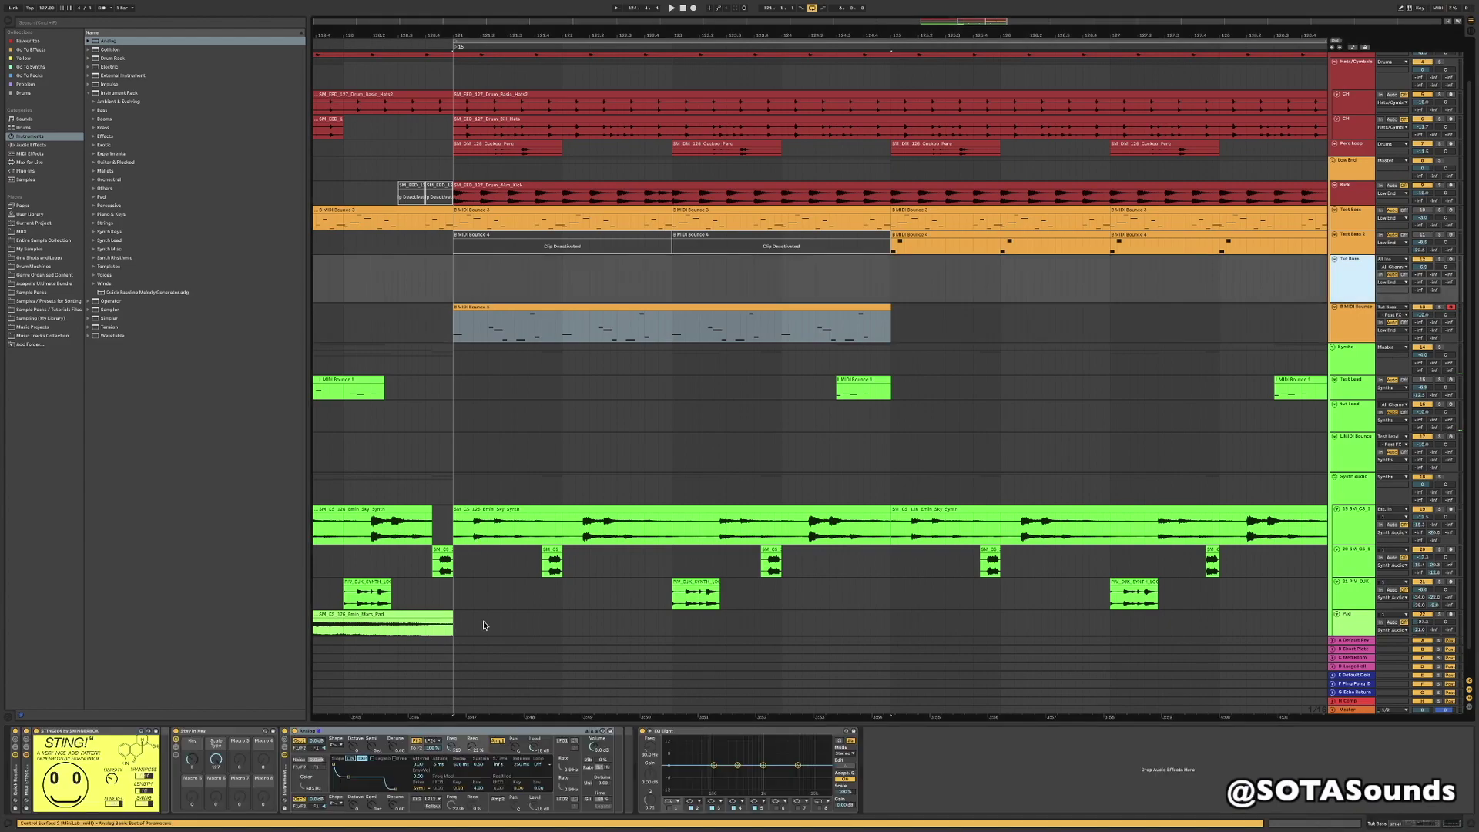
pyautogui.click(436, 731)
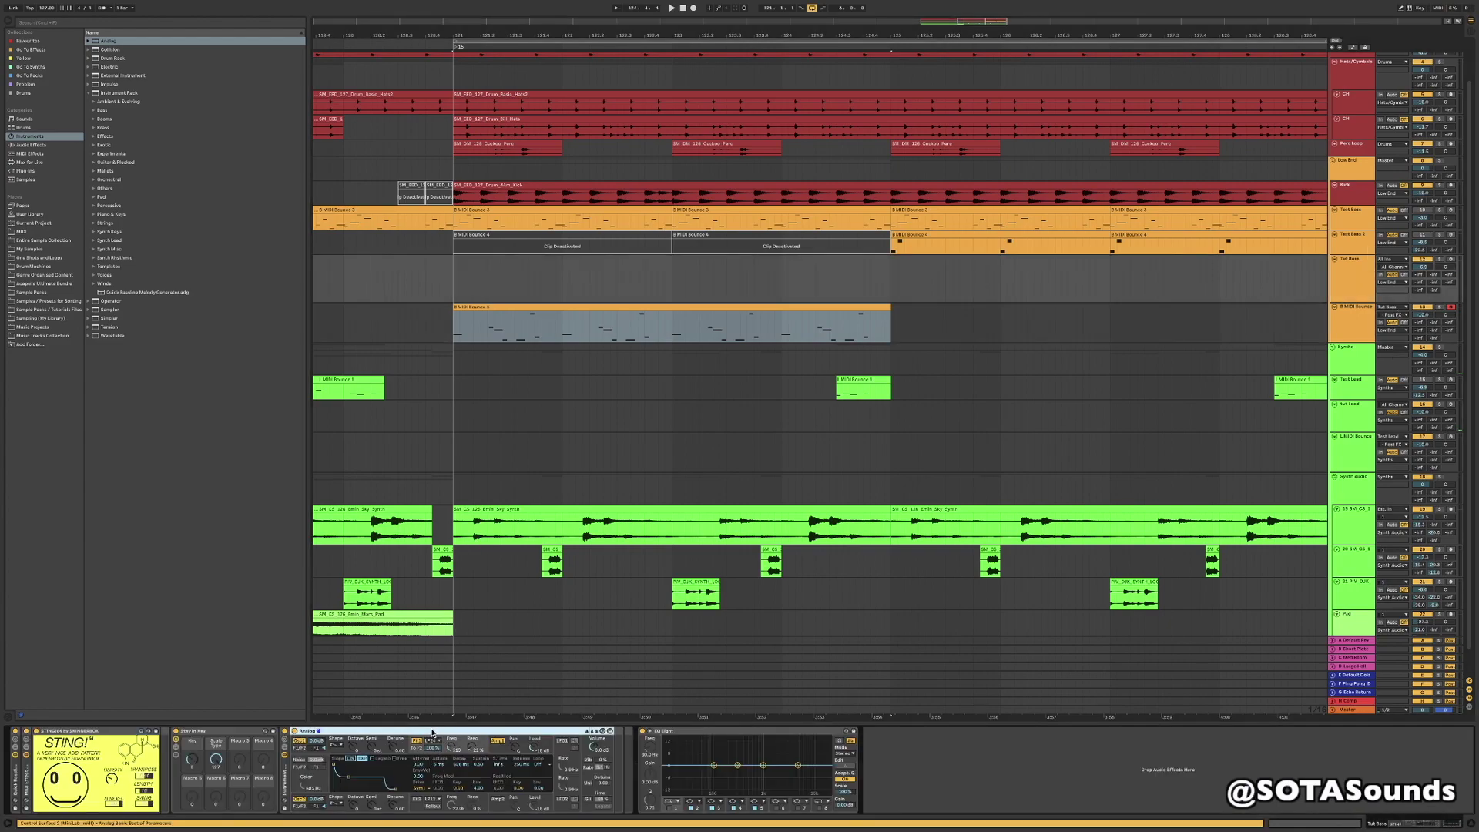
pyautogui.press('Down')
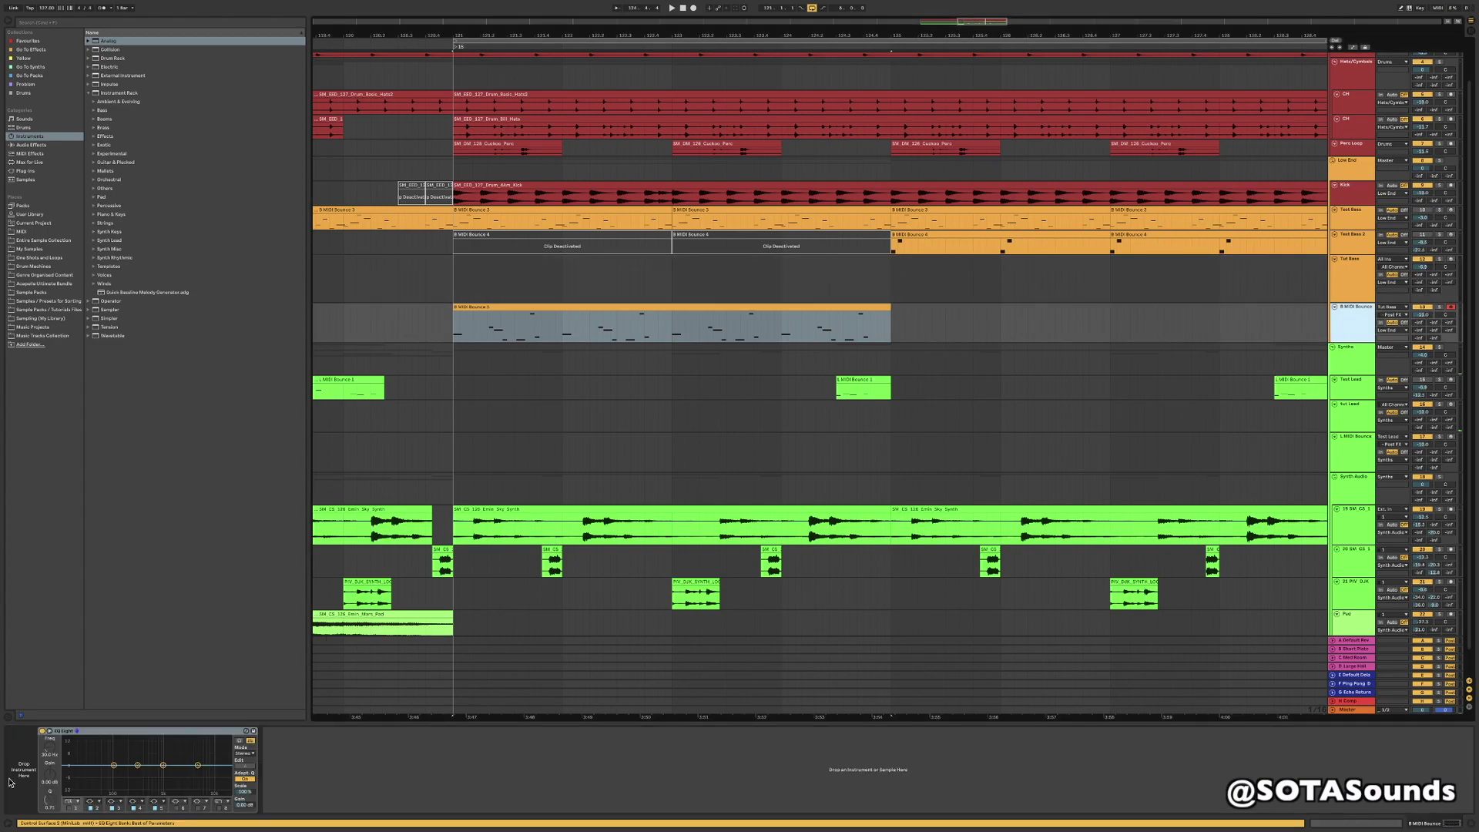
# - Move the B MIDI Bounce 5 clip onto Tut Bass at bar 121 and play it back
pyautogui.click(741, 327)
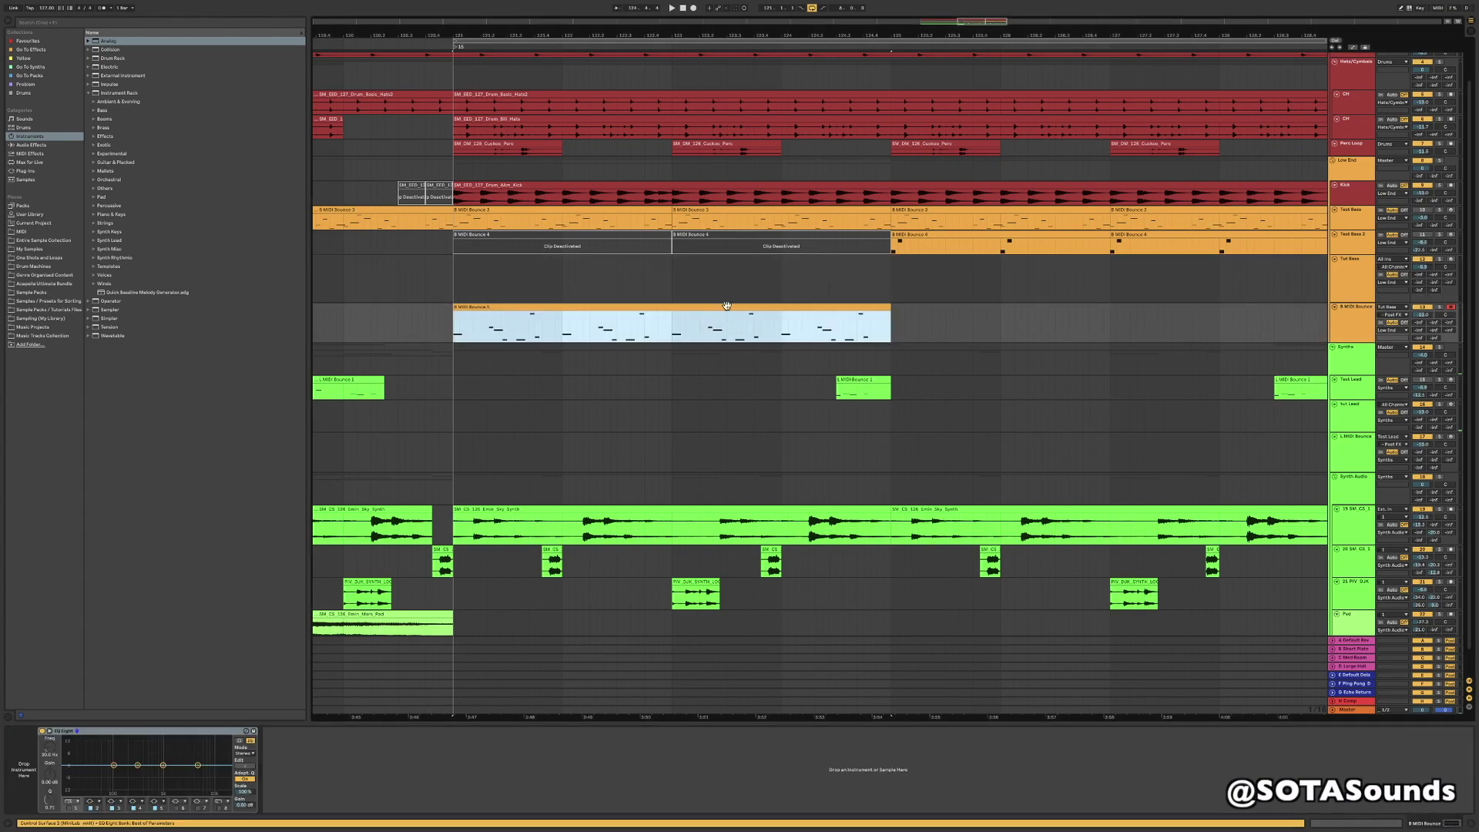
pyautogui.moveTo(726, 306); pyautogui.dragTo(726, 258)
pyautogui.click(1332, 276)
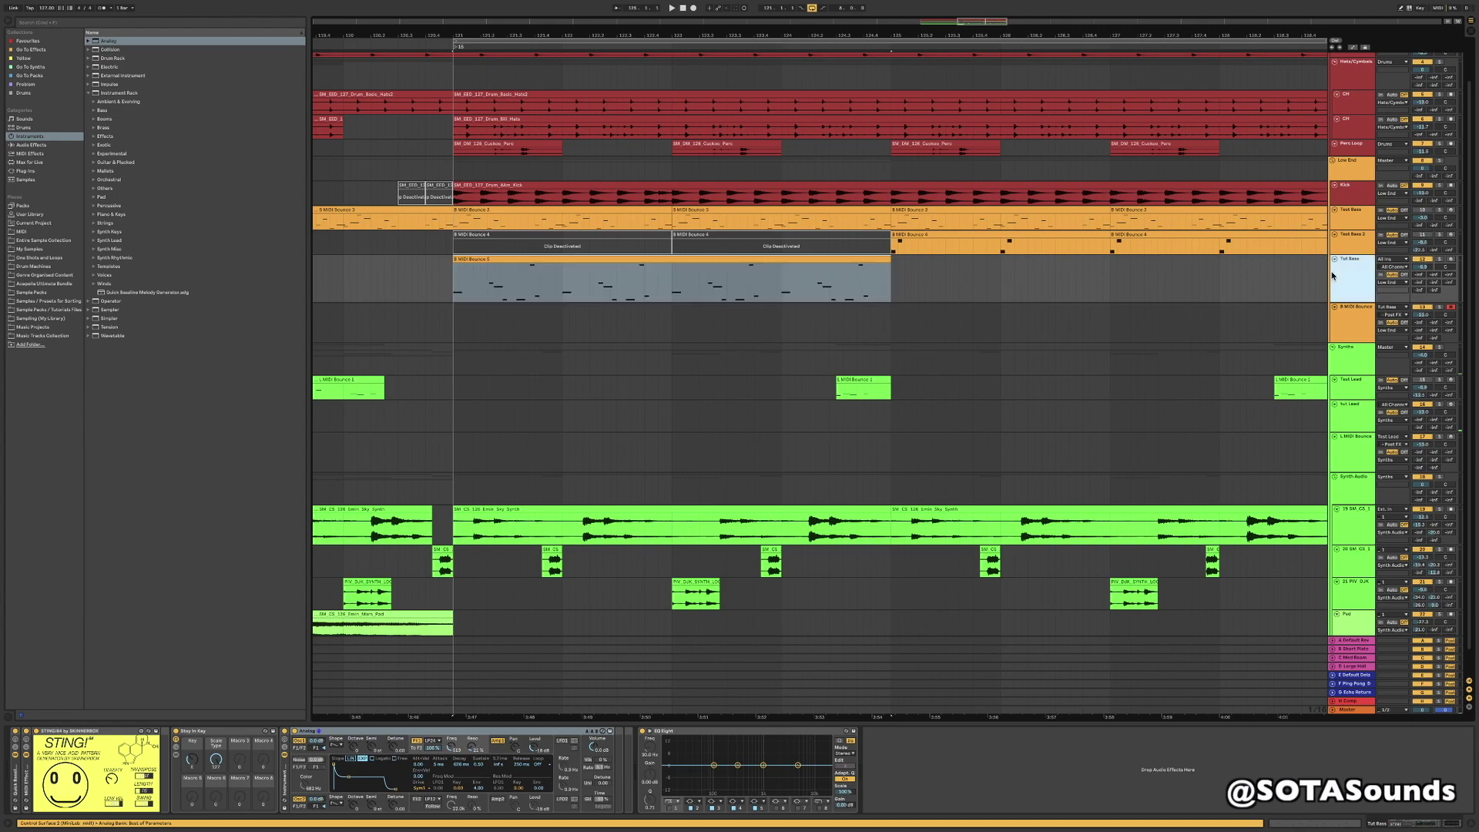
pyautogui.click(36, 734)
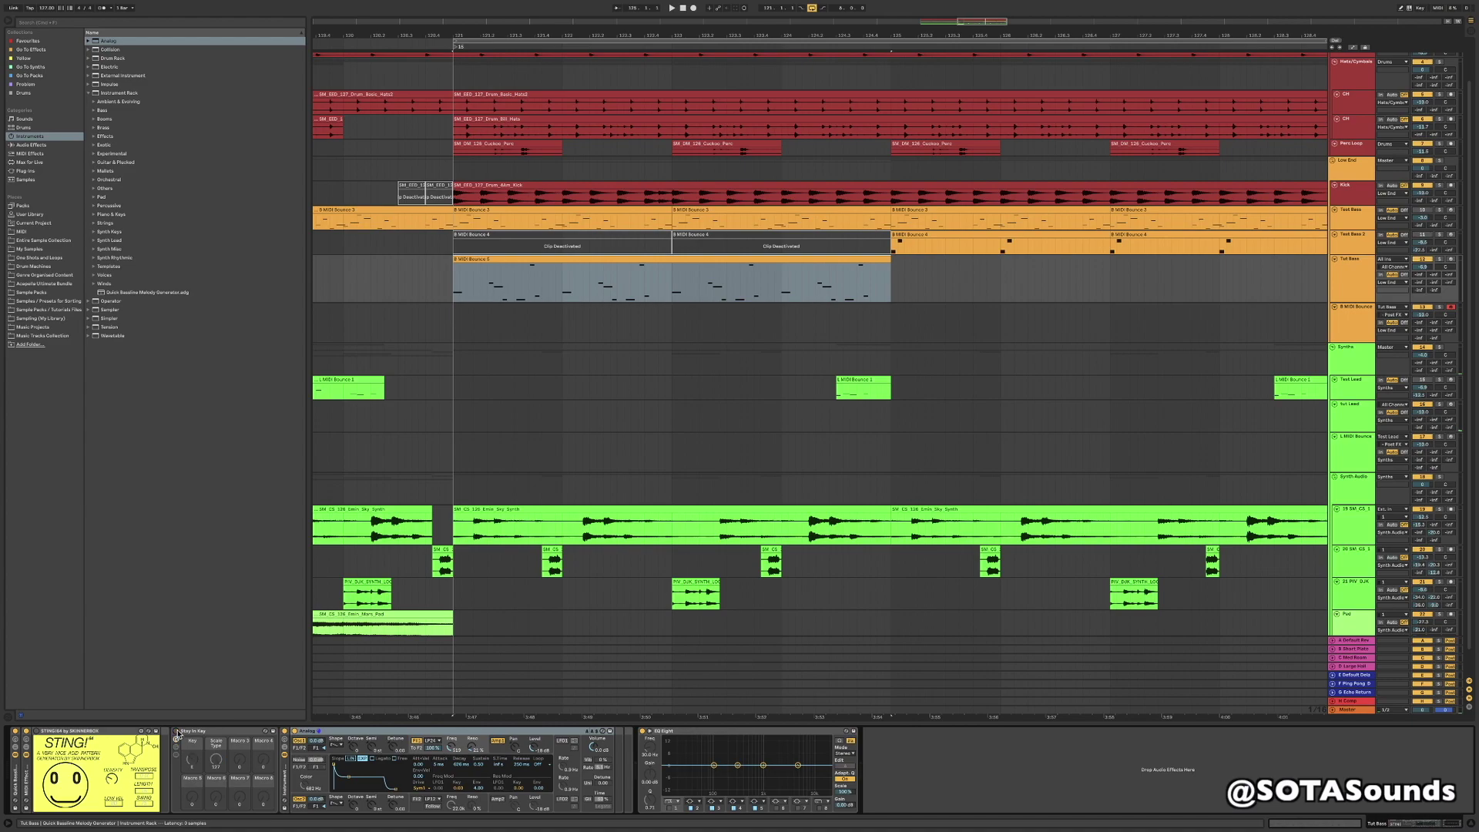
pyautogui.press('space')
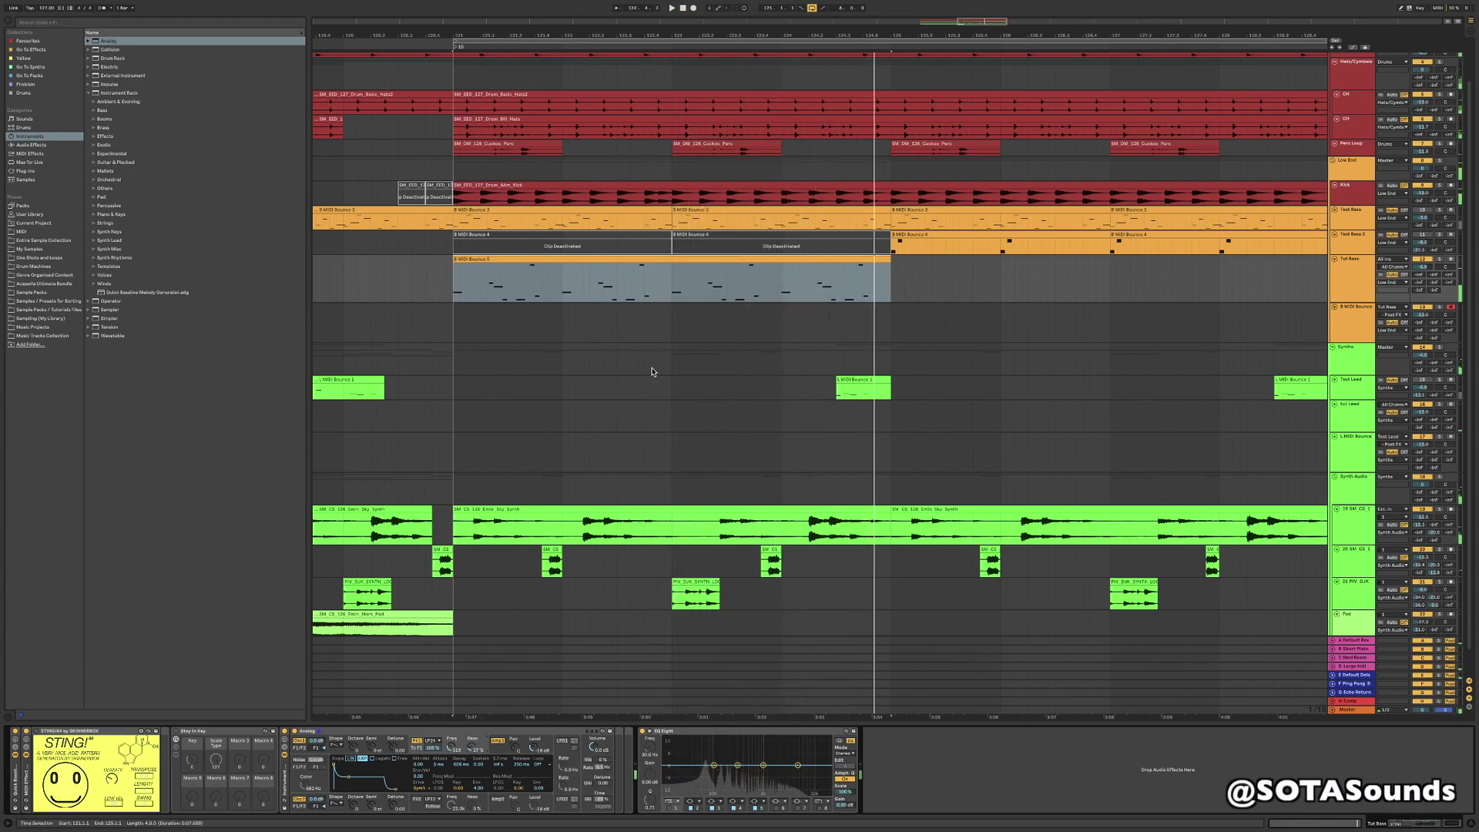
# - Delete STING!, Stay In Key and Analog from Tut Bass, leaving EQ Eight, and list the Plug-ins
pyautogui.scroll(-5, 651, 371)
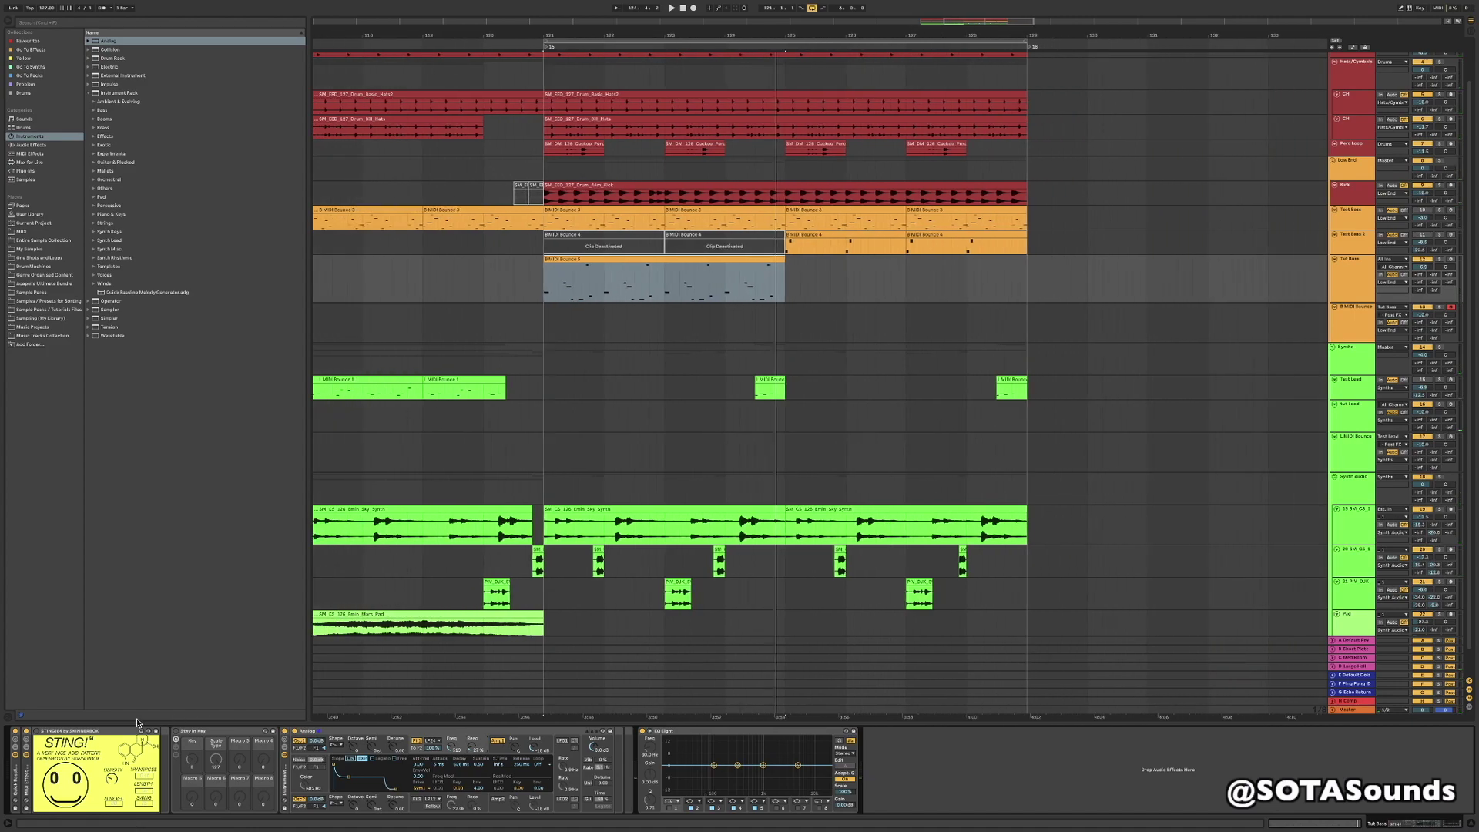
pyautogui.click(20, 786)
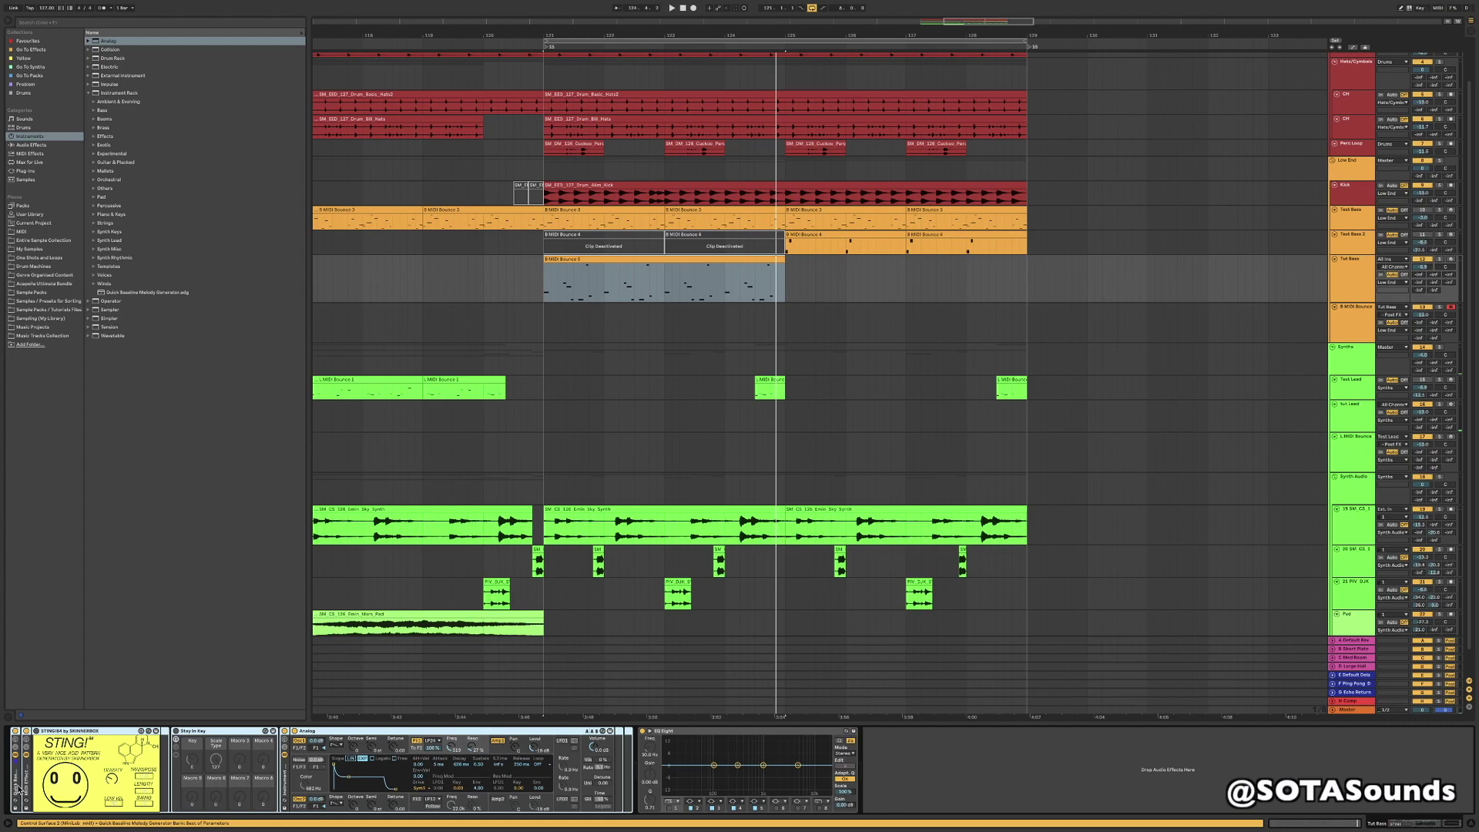
pyautogui.press('Delete')
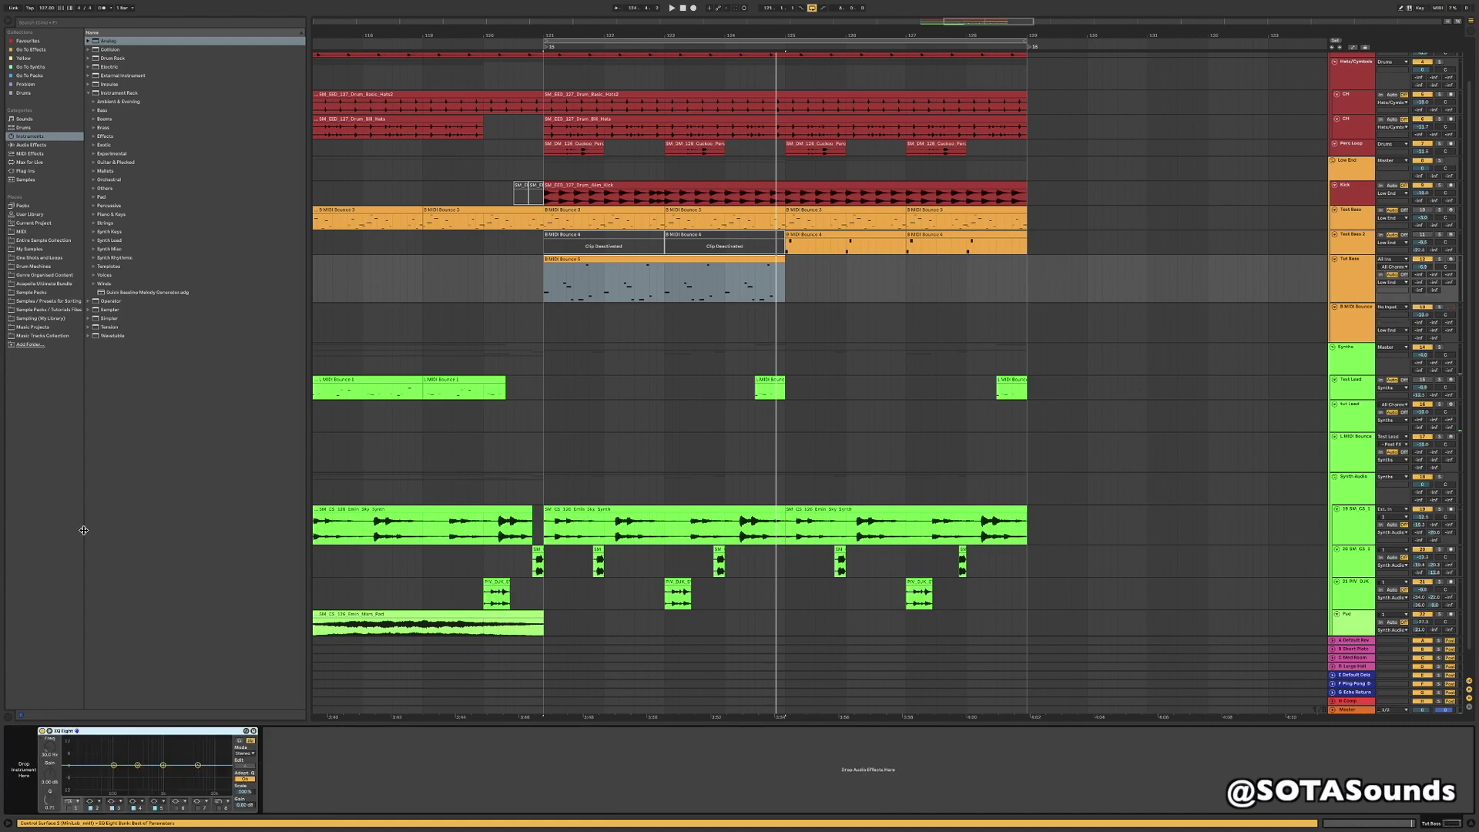
pyautogui.click(22, 171)
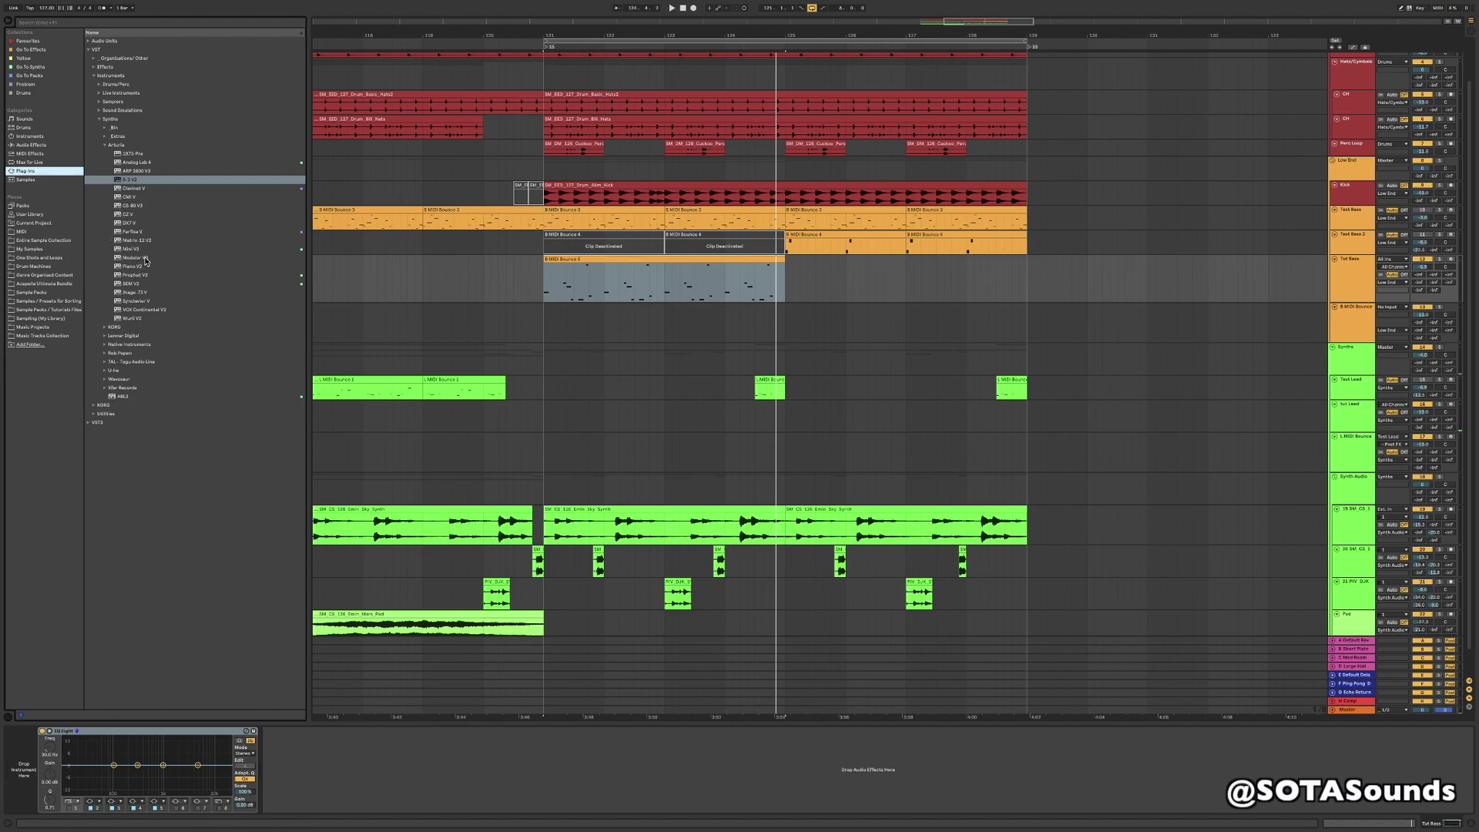
# - Load Arturia Mini V3 onto the Tut Bass track and dismiss its Welcome prompt
pyautogui.moveTo(143, 251); pyautogui.dragTo(33, 803)
pyautogui.moveTo(88, 705); pyautogui.dragTo(27, 770)
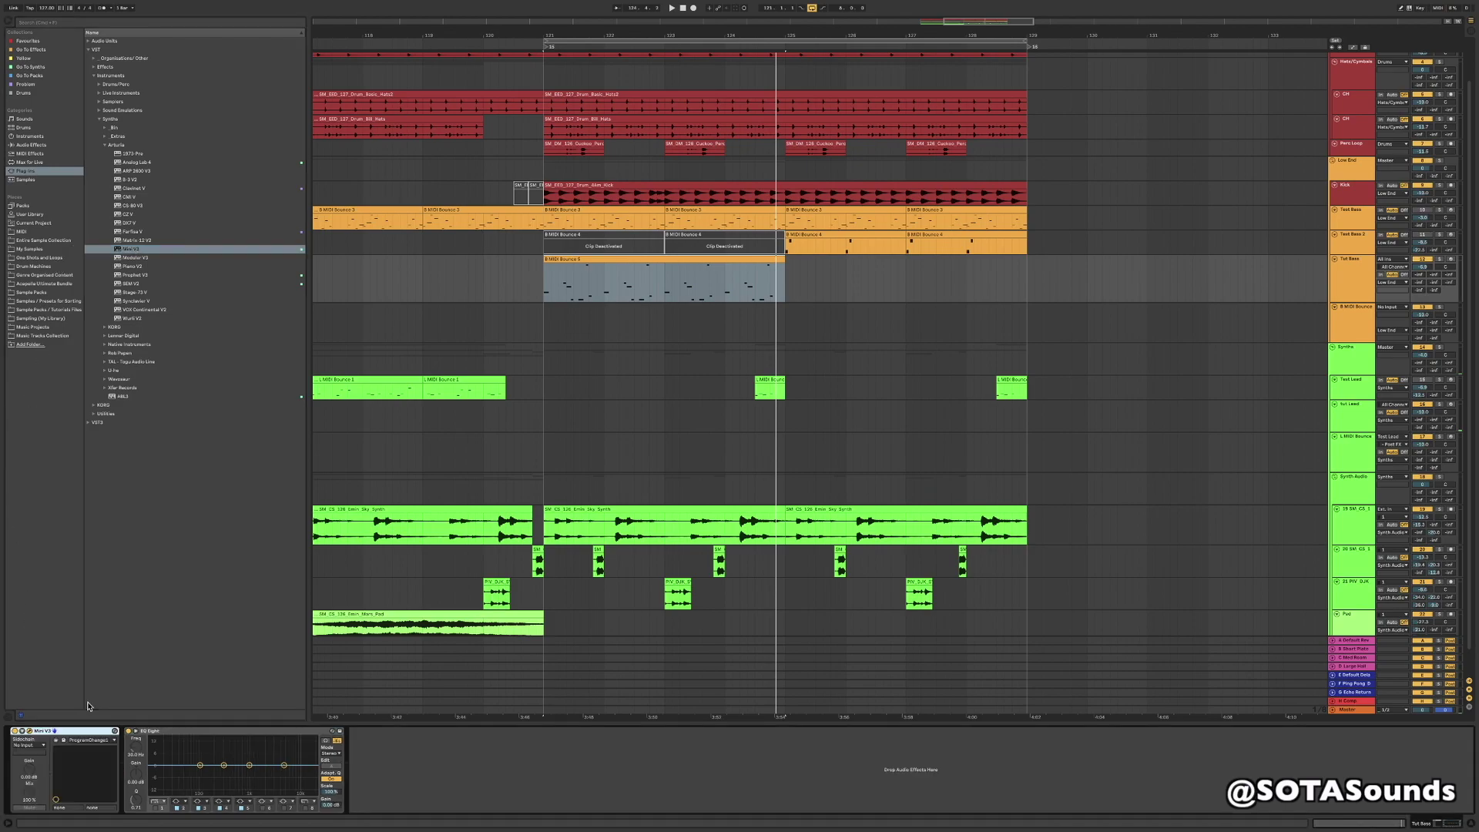
pyautogui.click(726, 348)
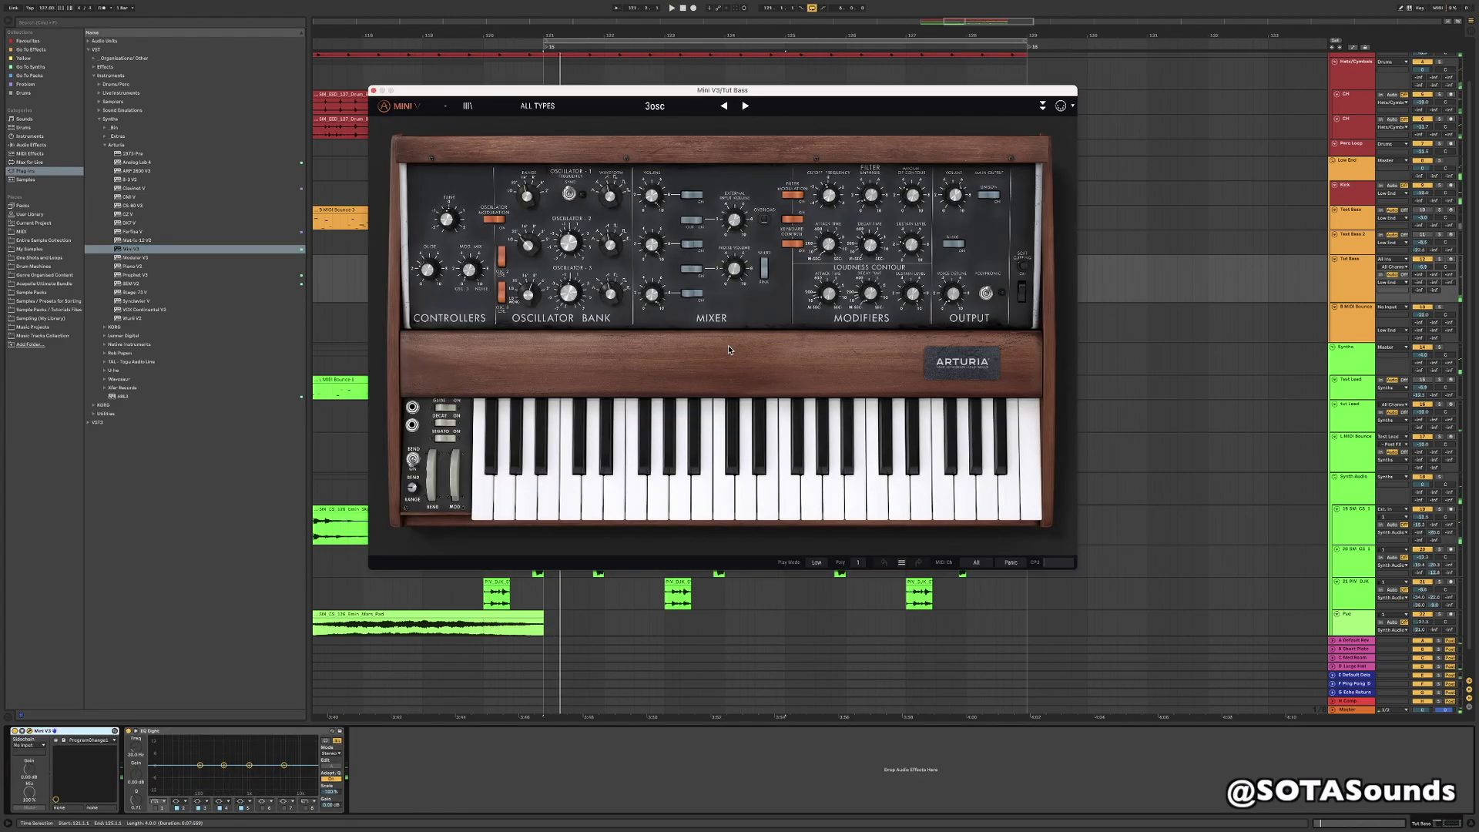
pyautogui.moveTo(669, 84); pyautogui.dragTo(758, 175)
# - Filter Mini V3 presets to the Bass type and load 3 Osc Fat
pyautogui.click(836, 197)
pyautogui.click(836, 197)
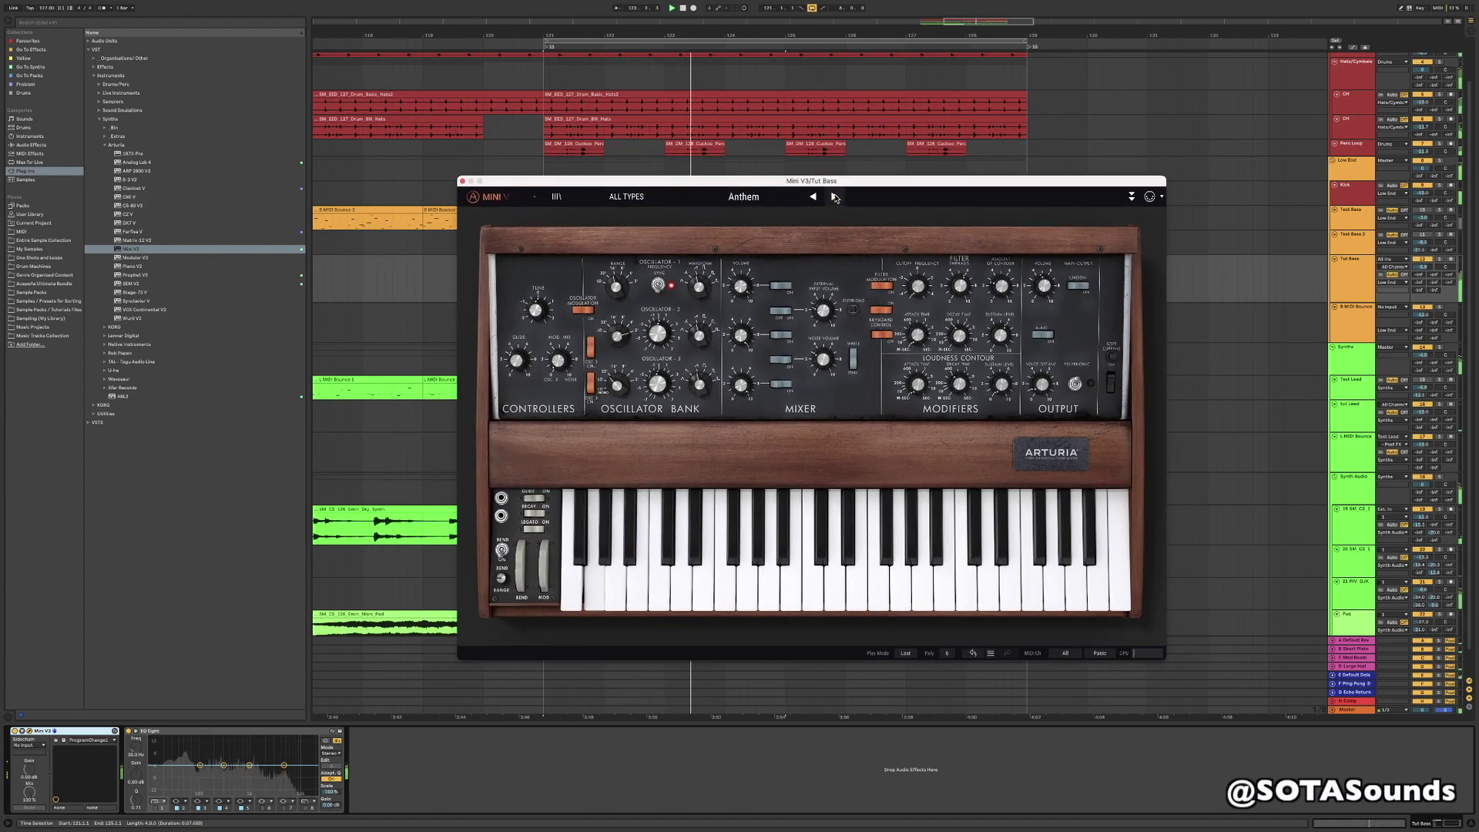
pyautogui.click(626, 197)
pyautogui.moveTo(624, 251)
pyautogui.click(713, 252)
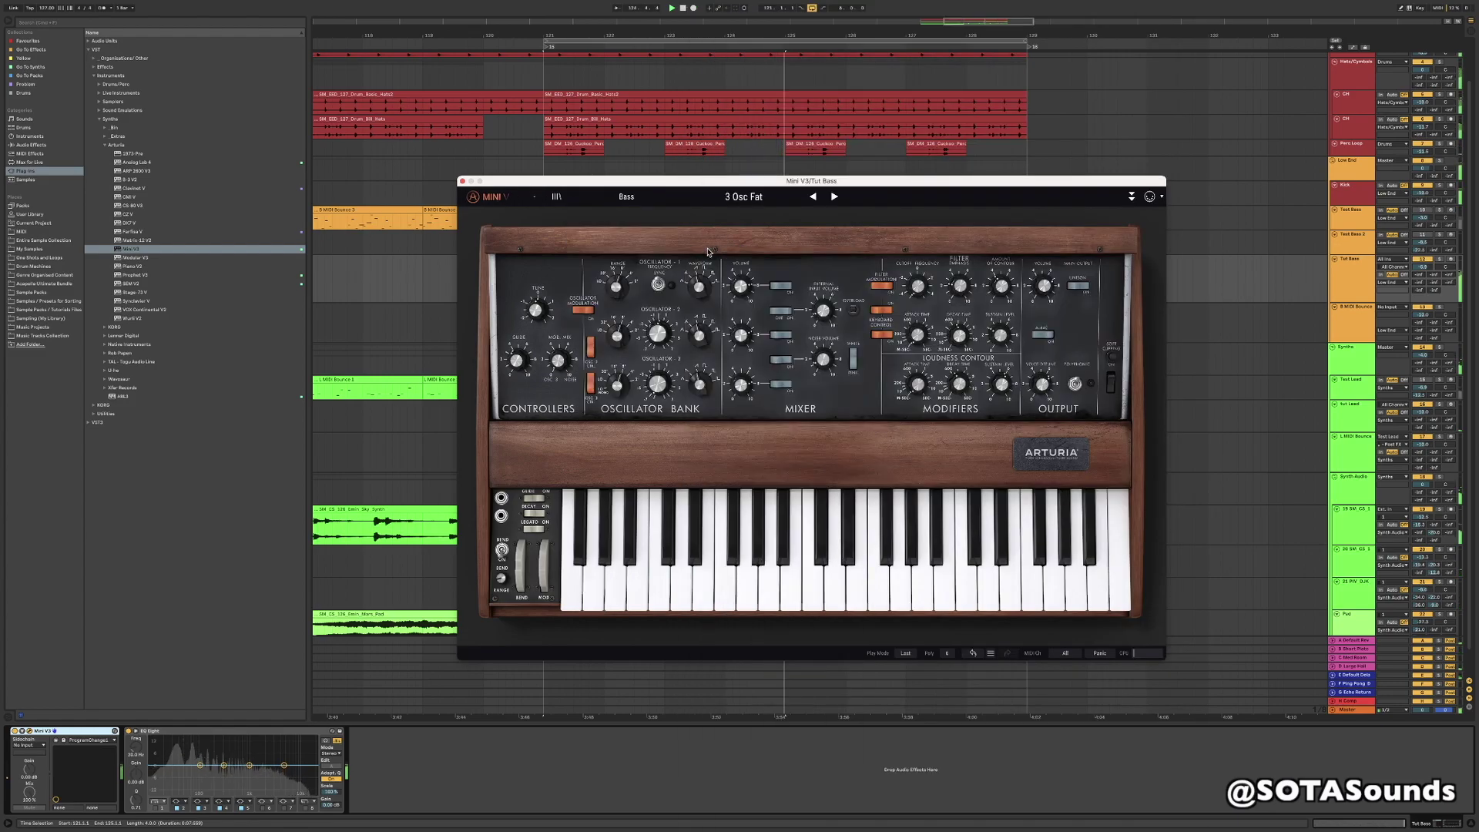
# - Audition bass presets from Arcade Solo to Bassouah, keep Bassouah, and close the plugin window
pyautogui.click(835, 197)
pyautogui.click(836, 197)
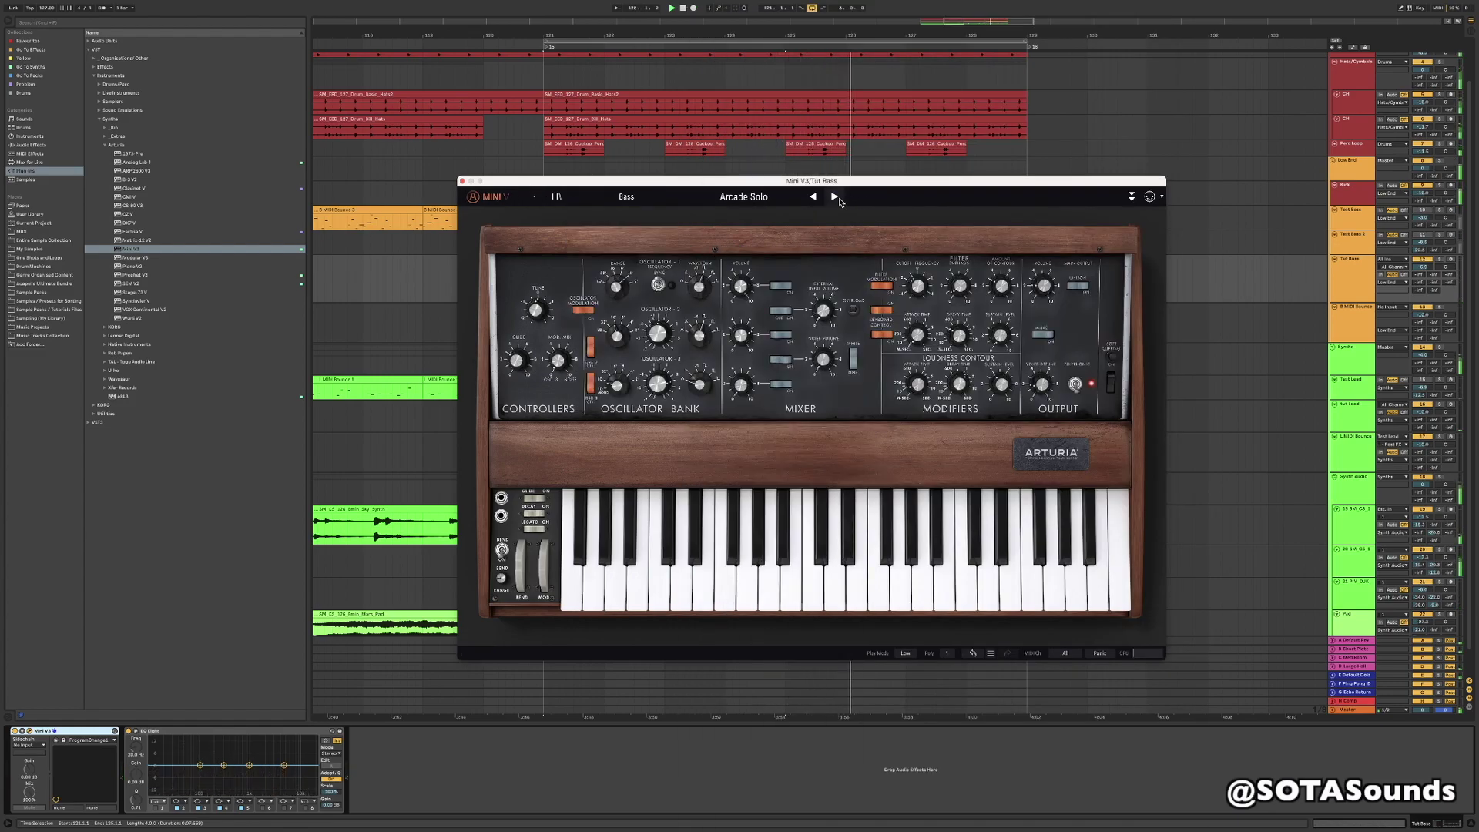
pyautogui.click(837, 198)
pyautogui.click(833, 199)
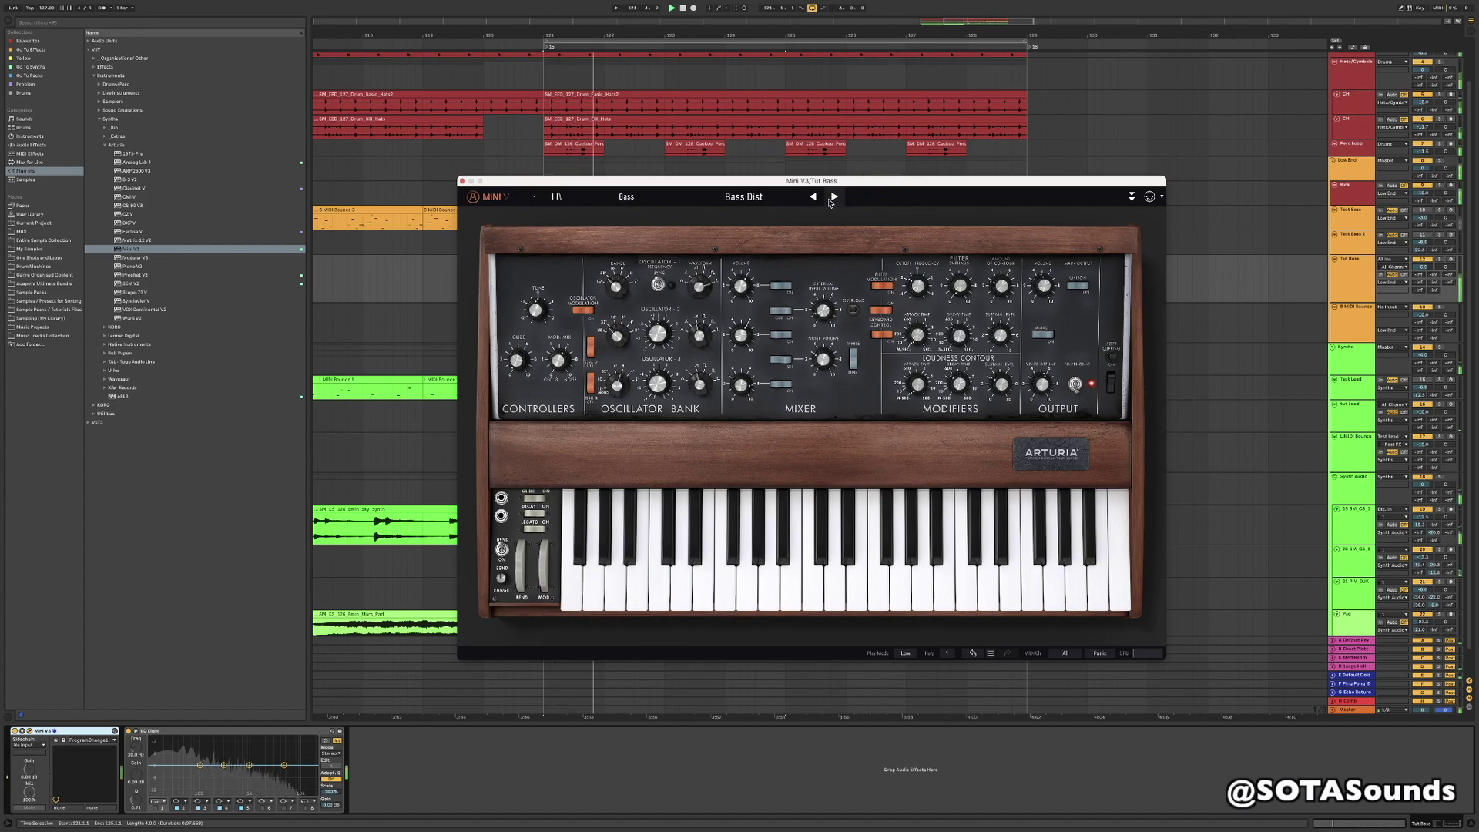
pyautogui.click(833, 197)
pyautogui.click(832, 197)
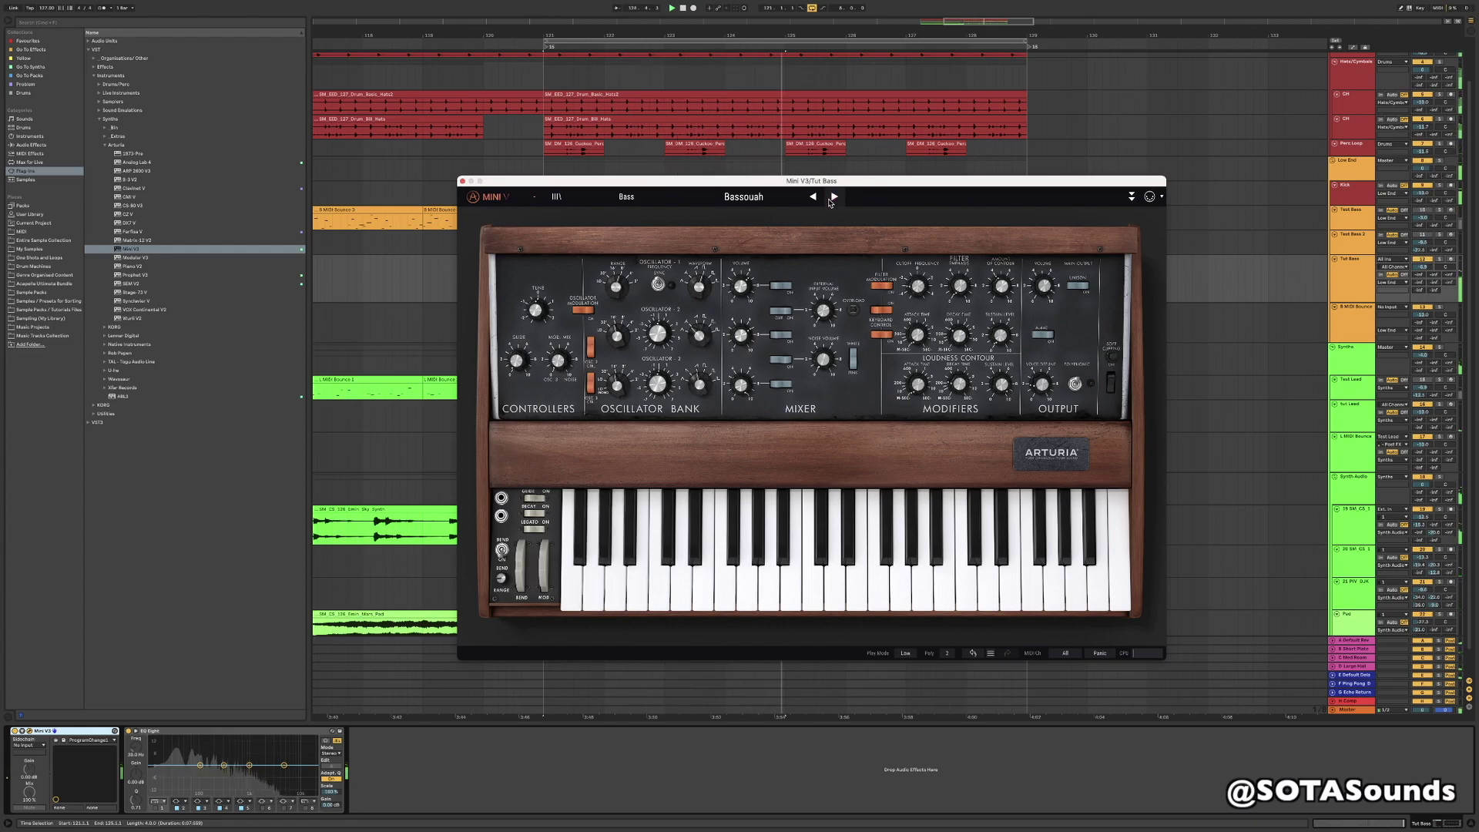
pyautogui.click(832, 197)
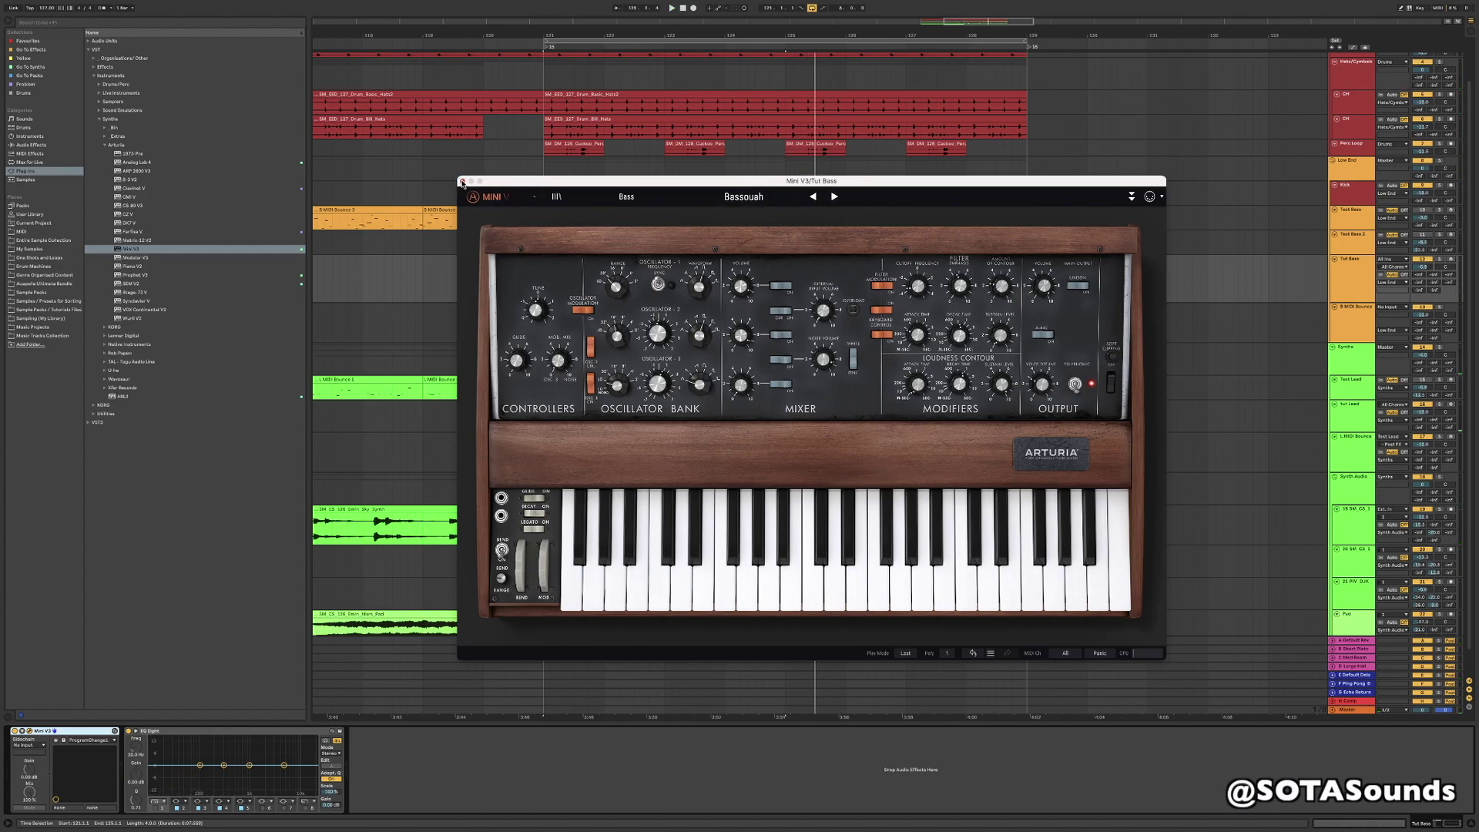
pyautogui.click(462, 182)
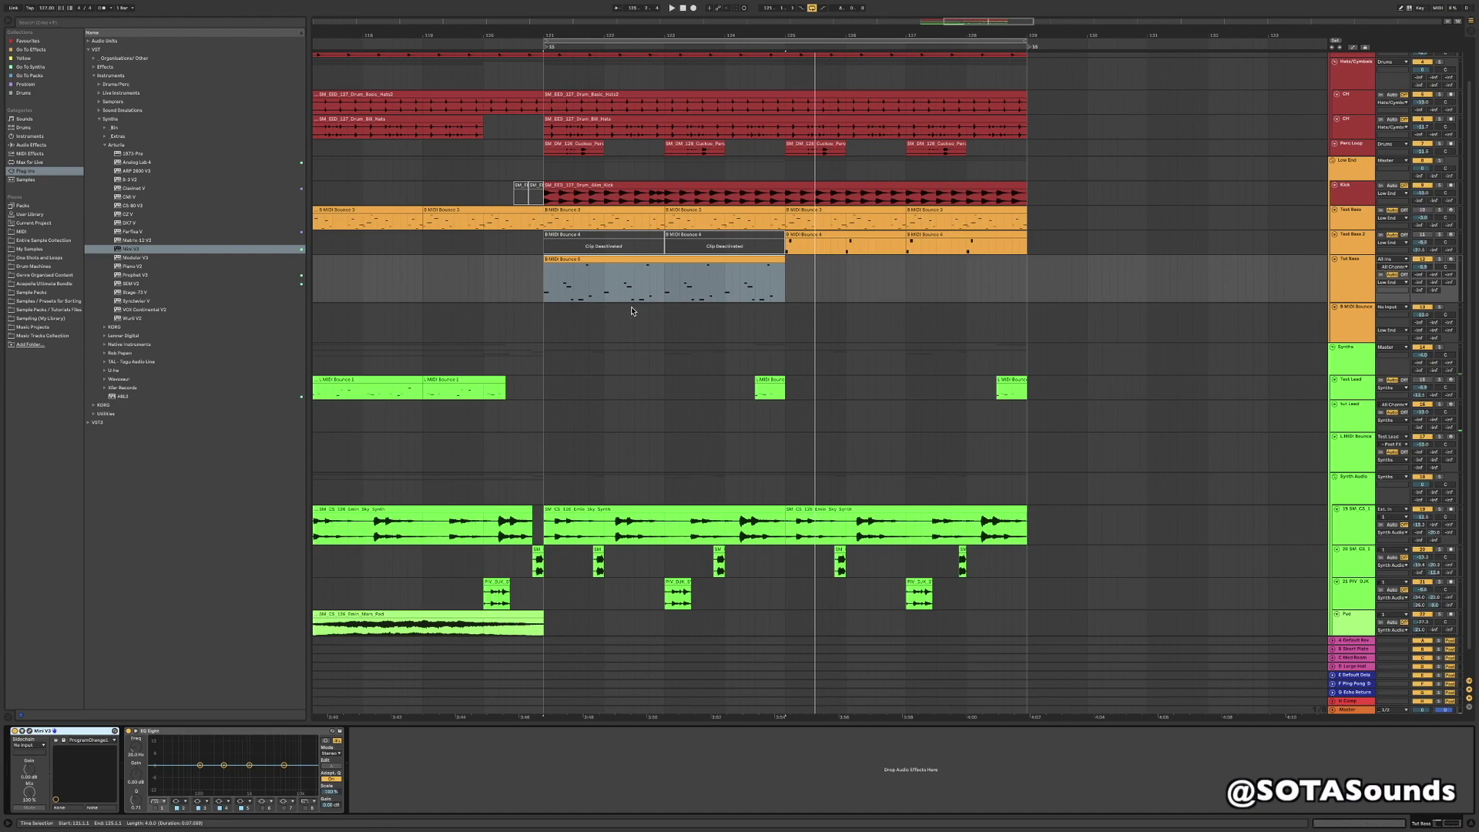
# - Play the MIDI Bounce 5 clip from bar 121, then delete Mini V3 from its track
pyautogui.click(566, 258)
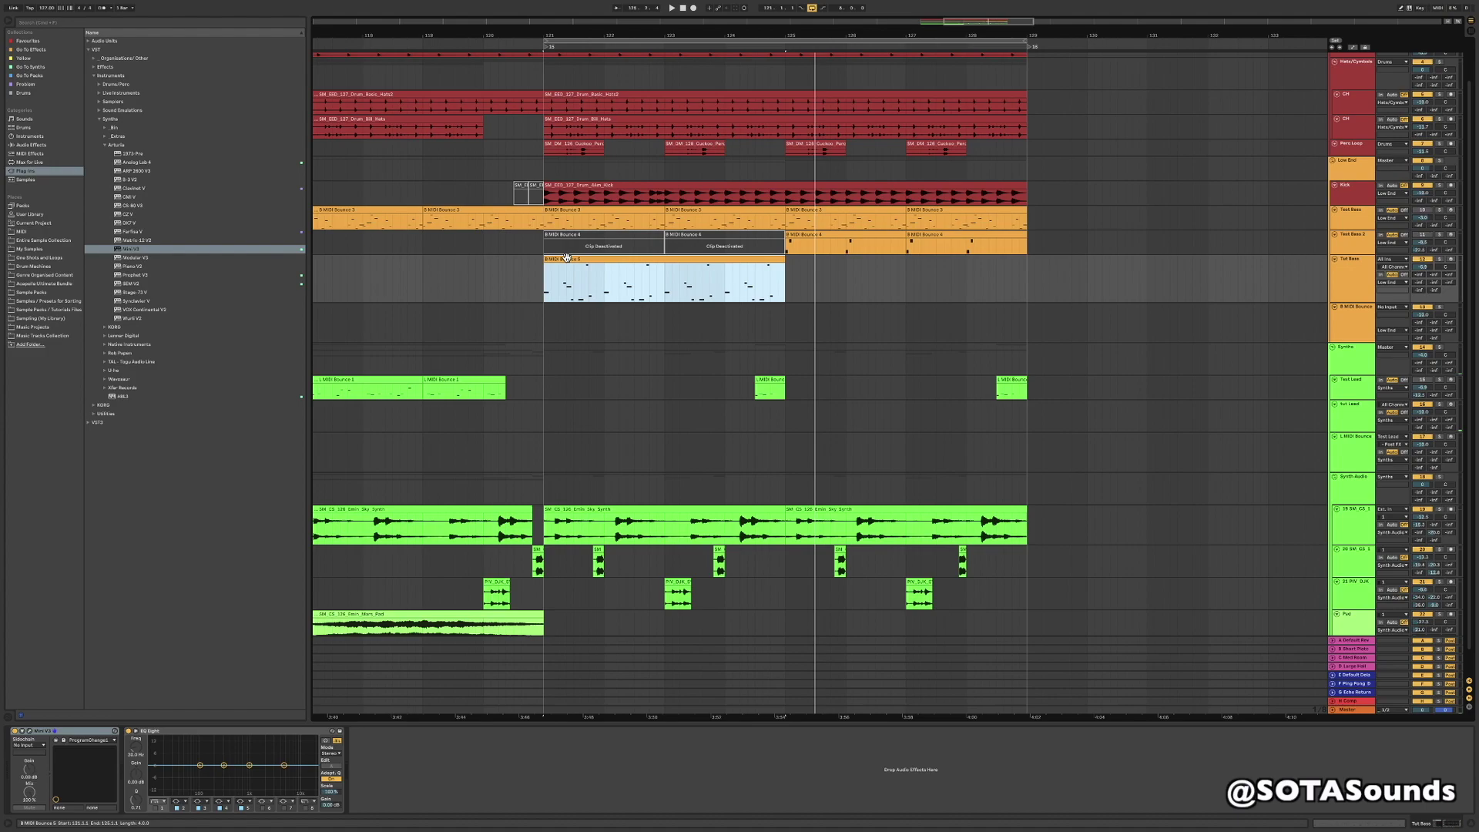
pyautogui.press('space')
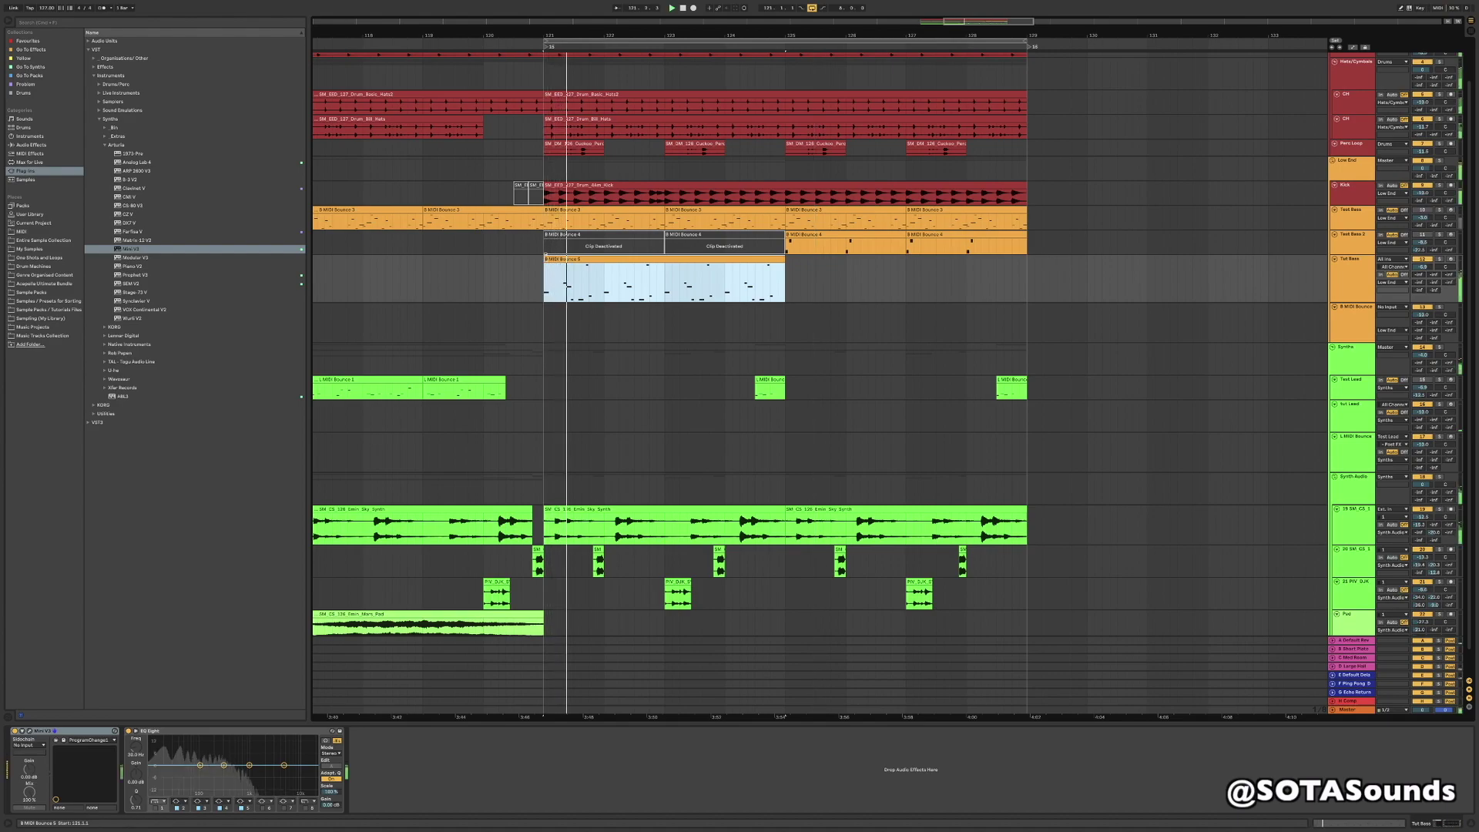
pyautogui.click(52, 724)
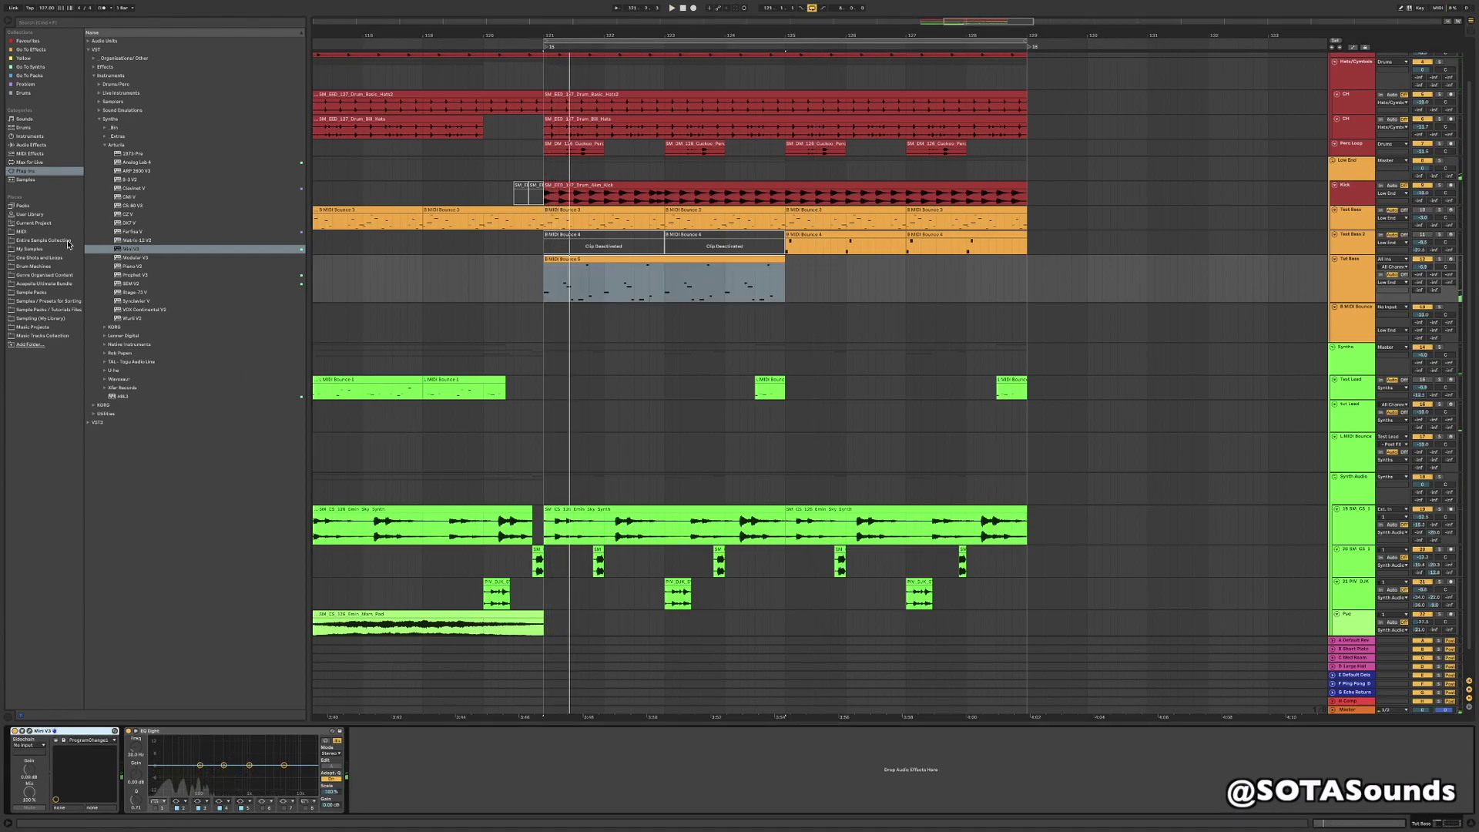
pyautogui.press('Delete')
# - Audition the now-empty MIDI bounce track and fold the Tst Bass track
pyautogui.click(607, 319)
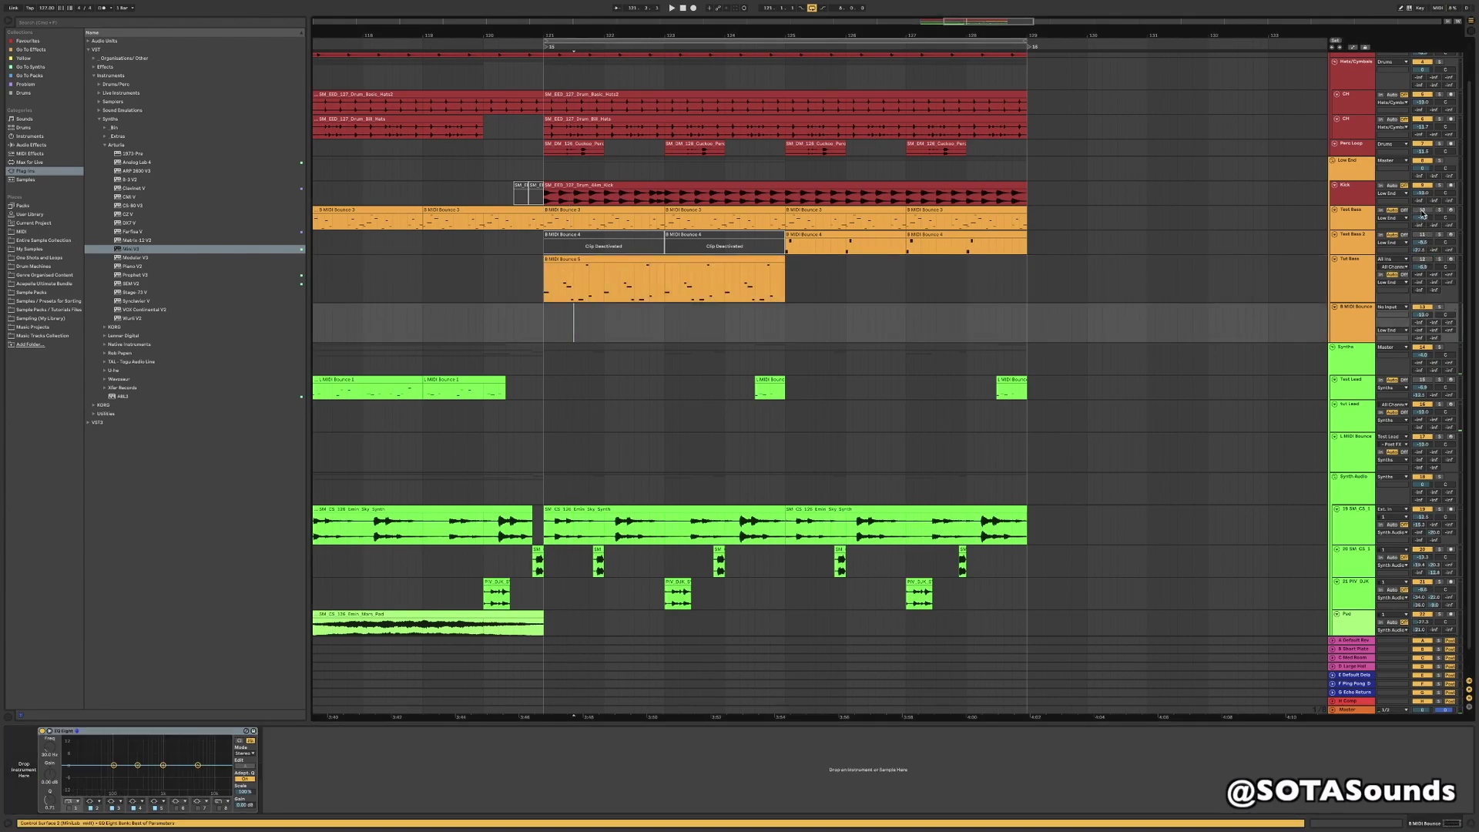
pyautogui.press('space')
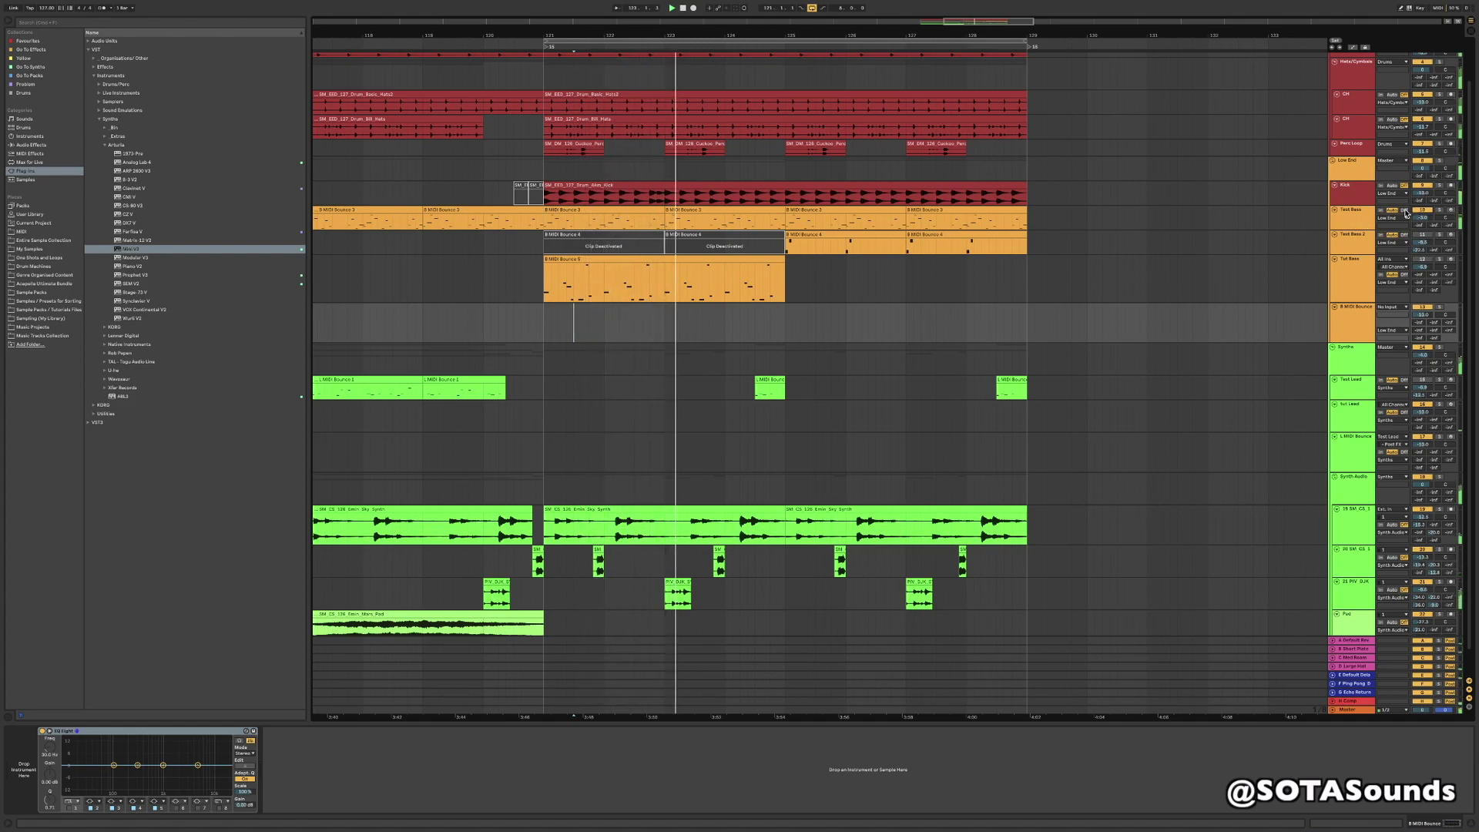
pyautogui.click(1335, 260)
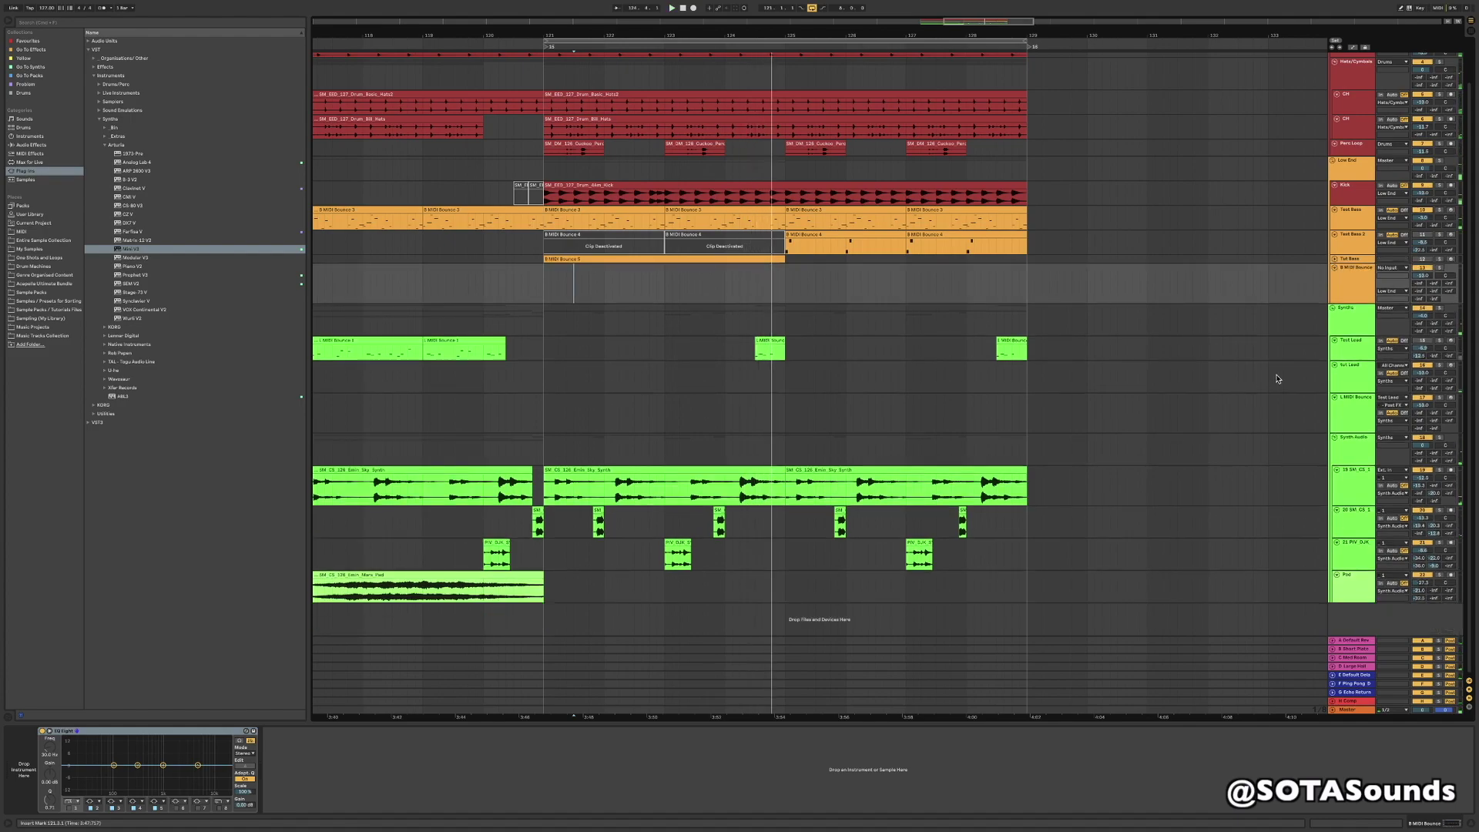
# - Show the tut Lead track's devices and raise its volume from -10.0 to -8.0 dB while playing
pyautogui.click(1356, 343)
pyautogui.click(1358, 371)
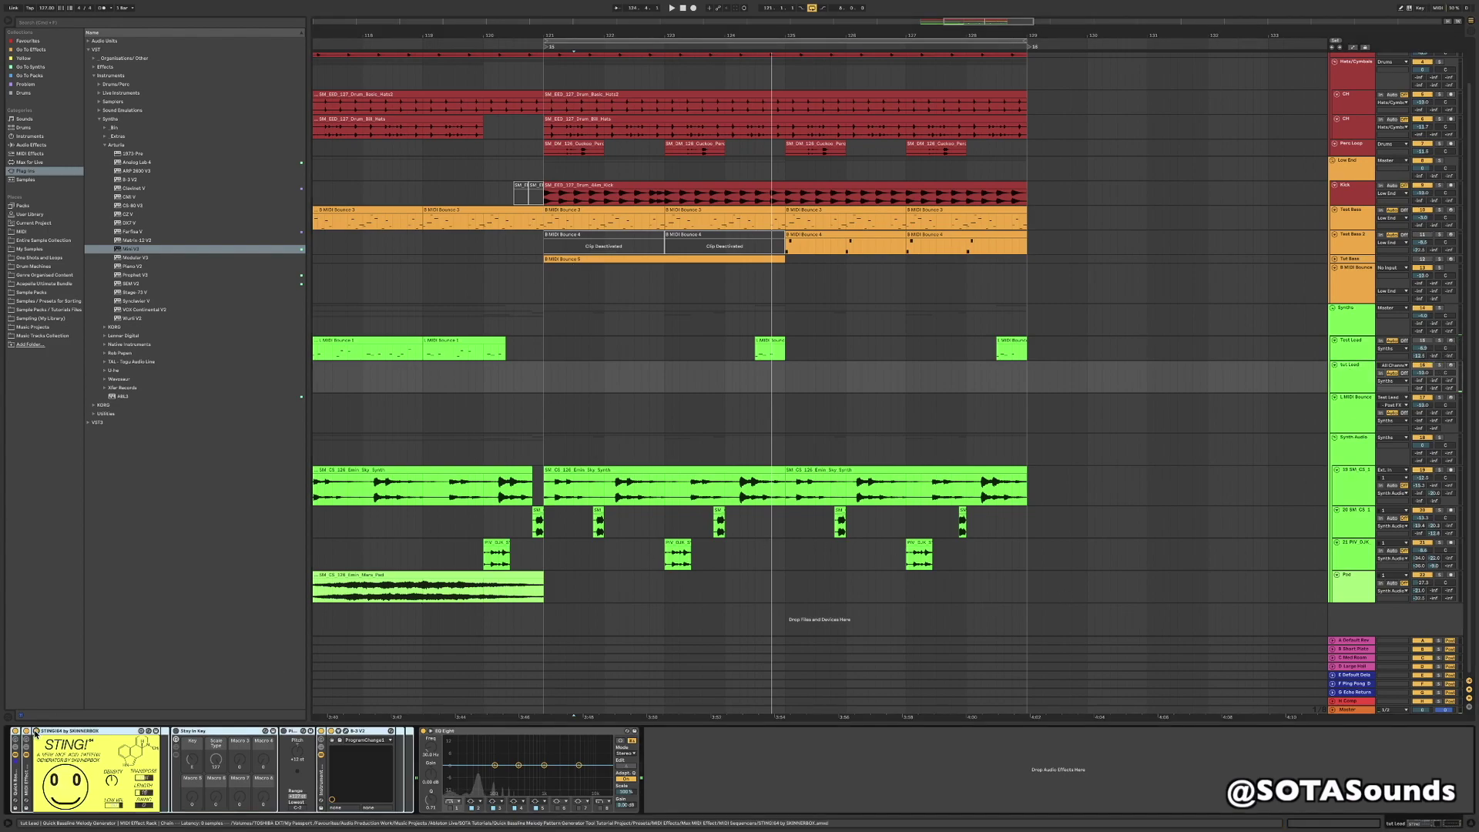
pyautogui.press('space')
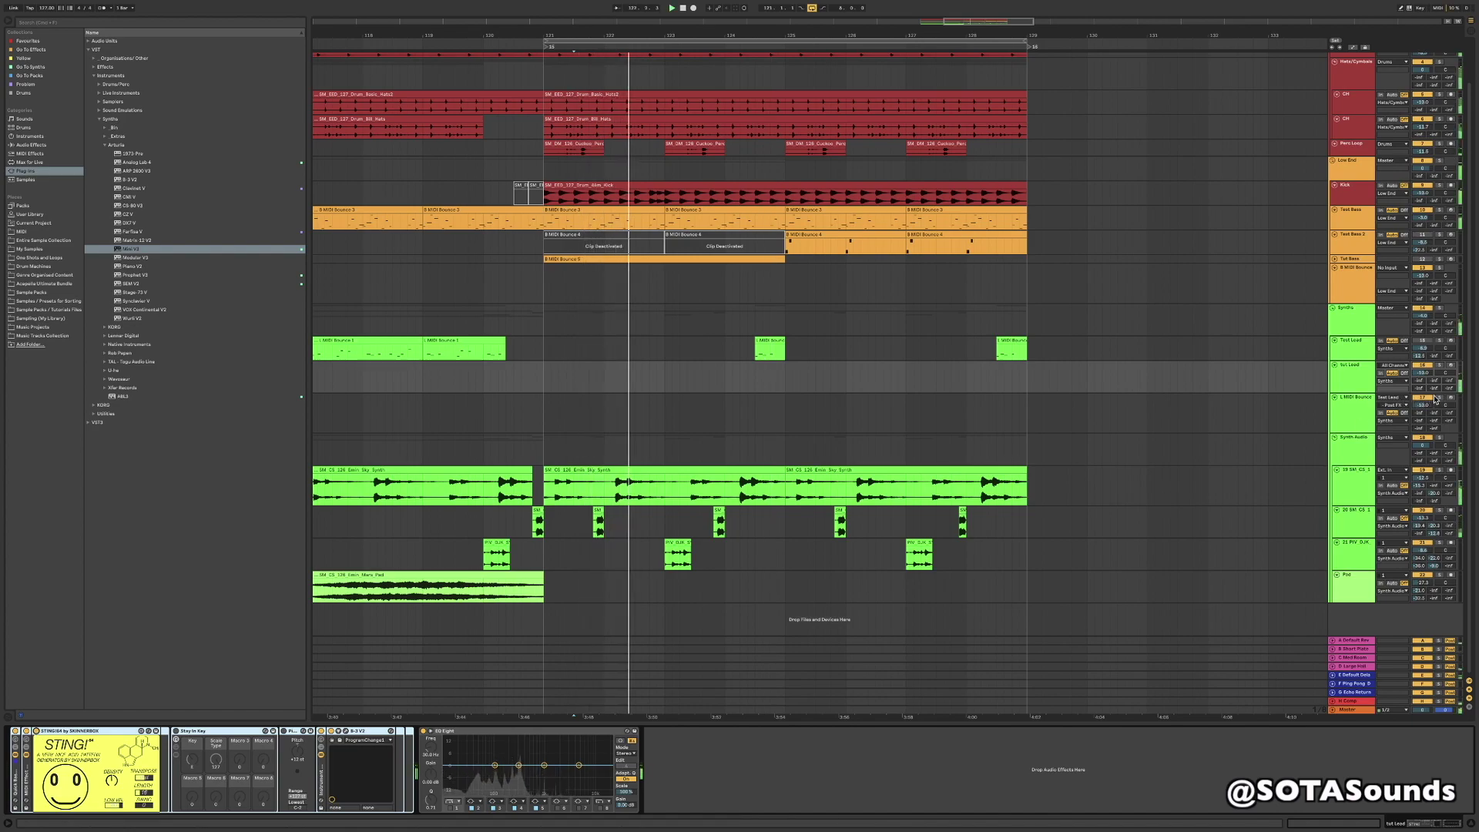
pyautogui.click(1441, 398)
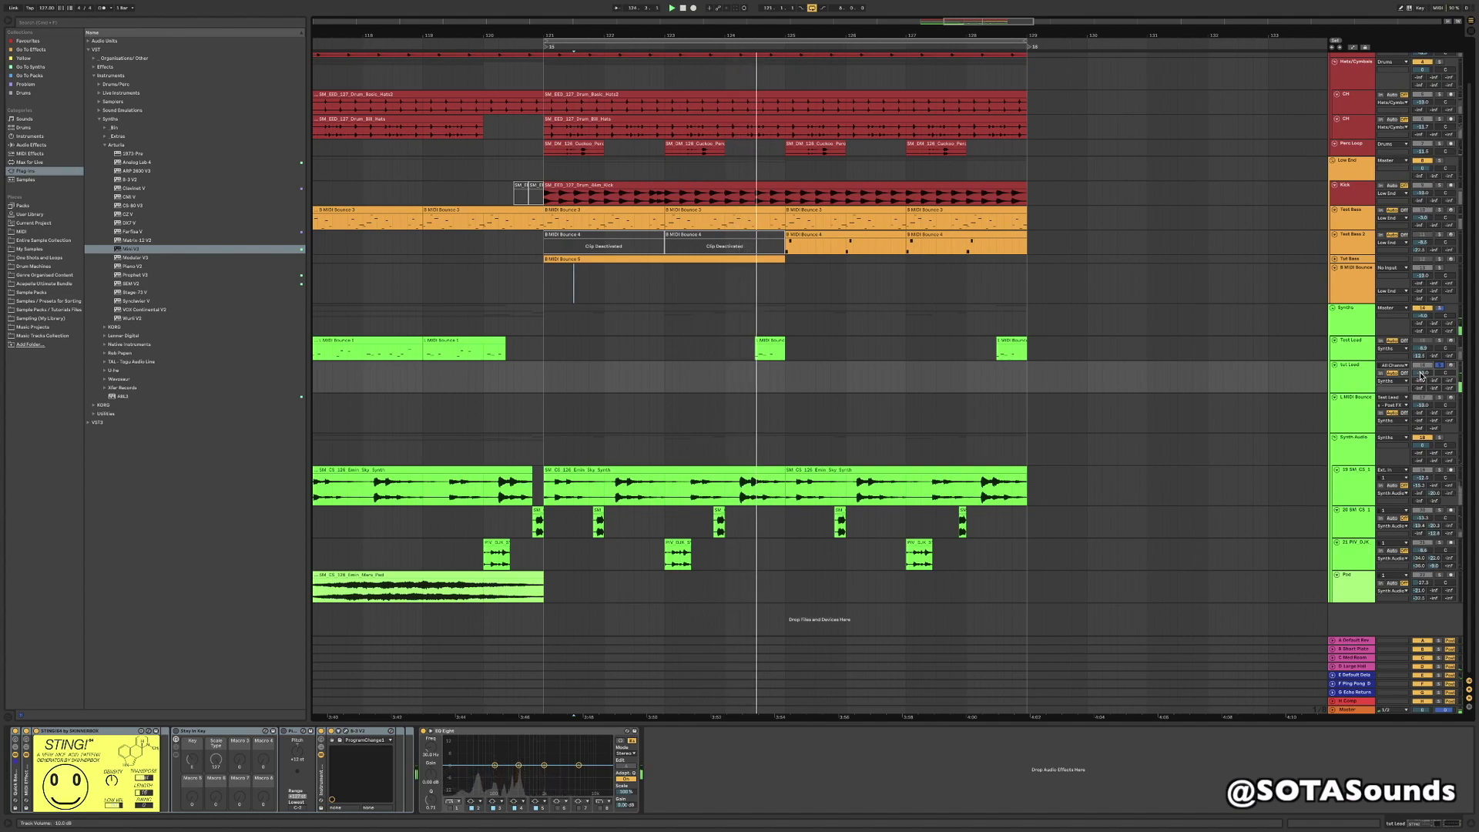
pyautogui.moveTo(1423, 372); pyautogui.dragTo(1423, 364)
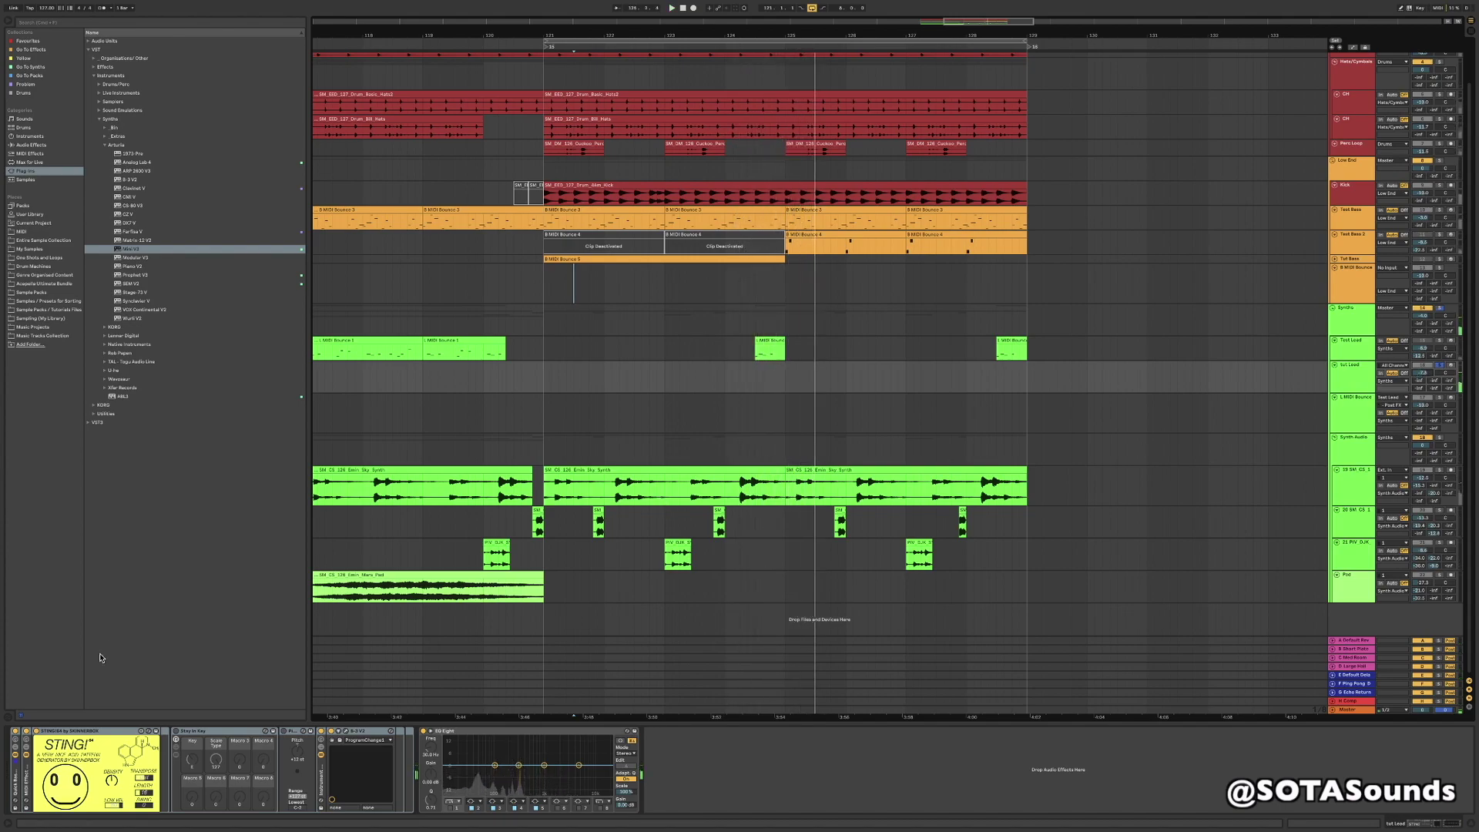
pyautogui.press('space')
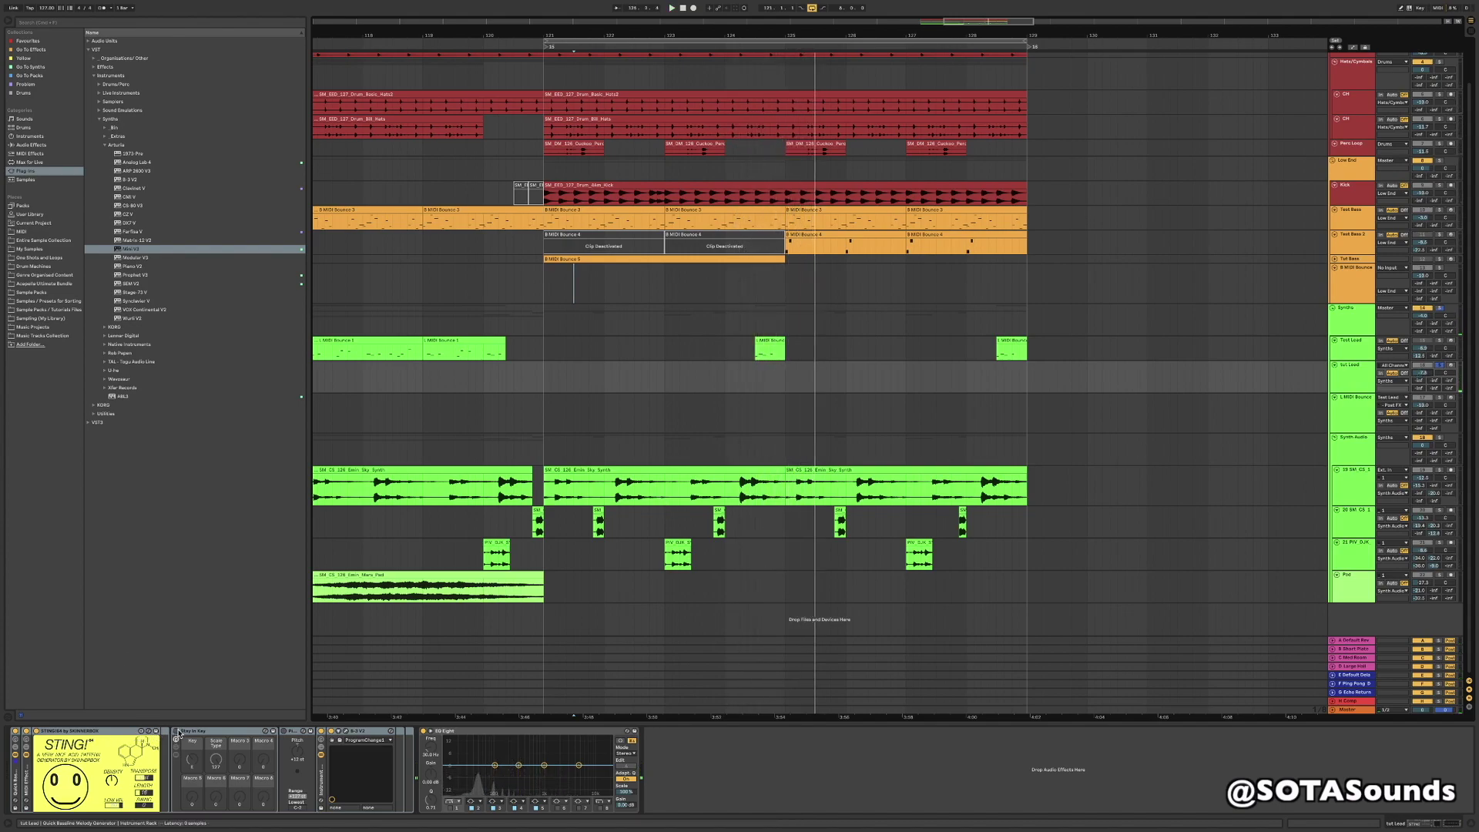
pyautogui.press('space')
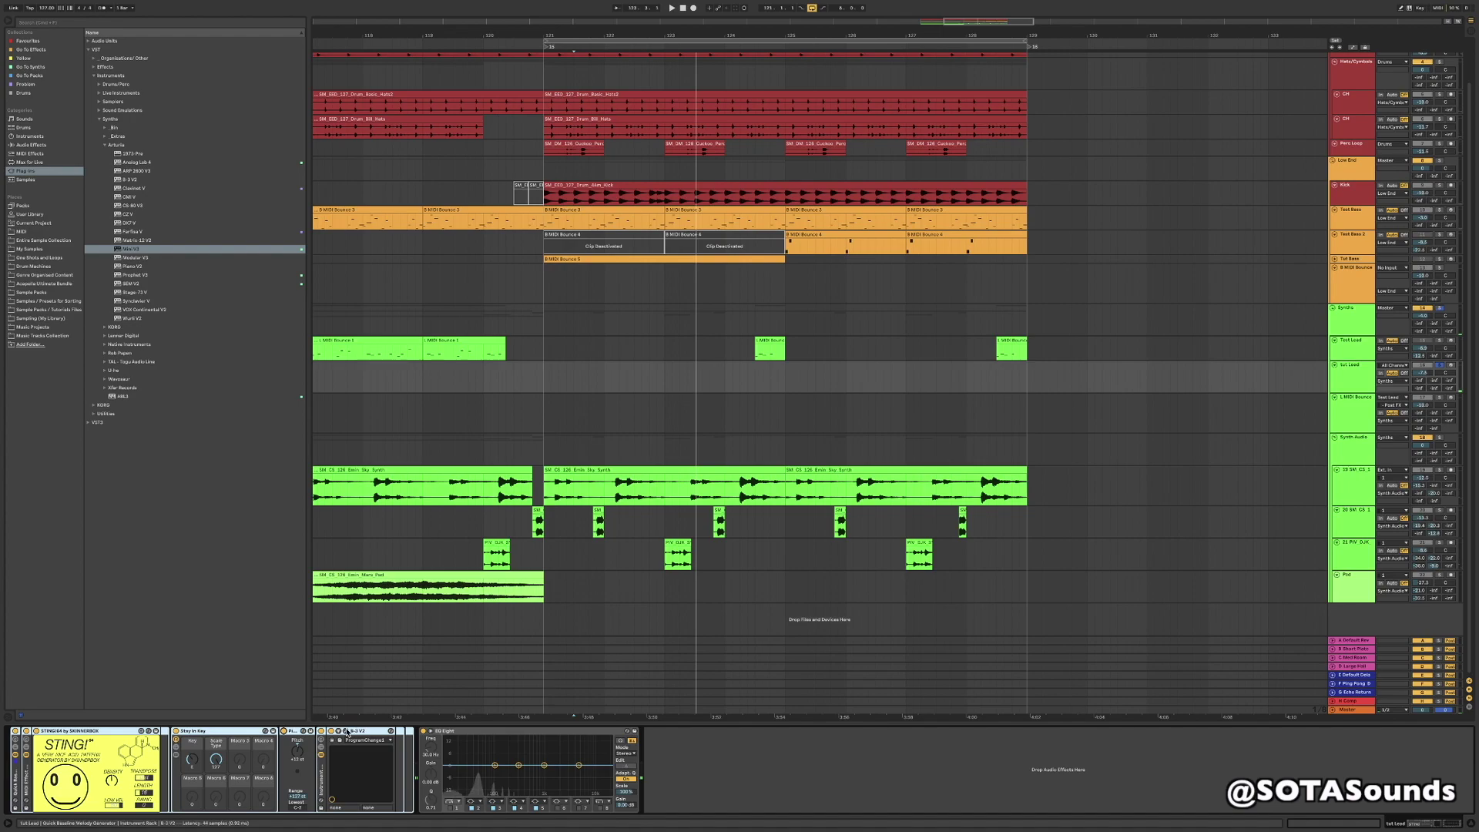
# - Lower the B-3 V organ's Master Volume on the Clean Jazz preset, then close its window
pyautogui.click(348, 732)
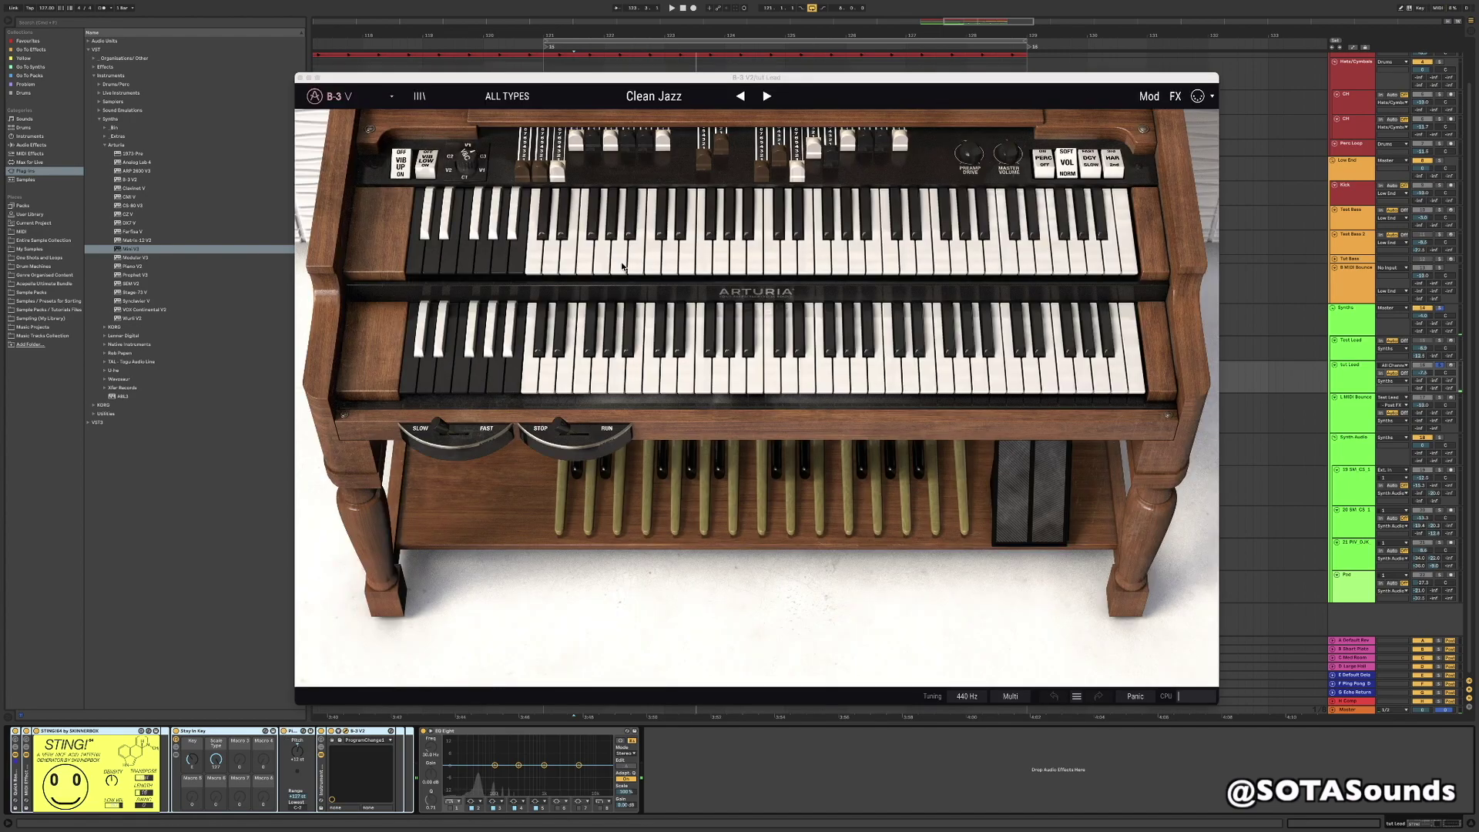
pyautogui.moveTo(1008, 154)
pyautogui.mouseDown()
pyautogui.moveTo(1008, 139)
pyautogui.moveTo(1008, 151)
pyautogui.mouseUp()
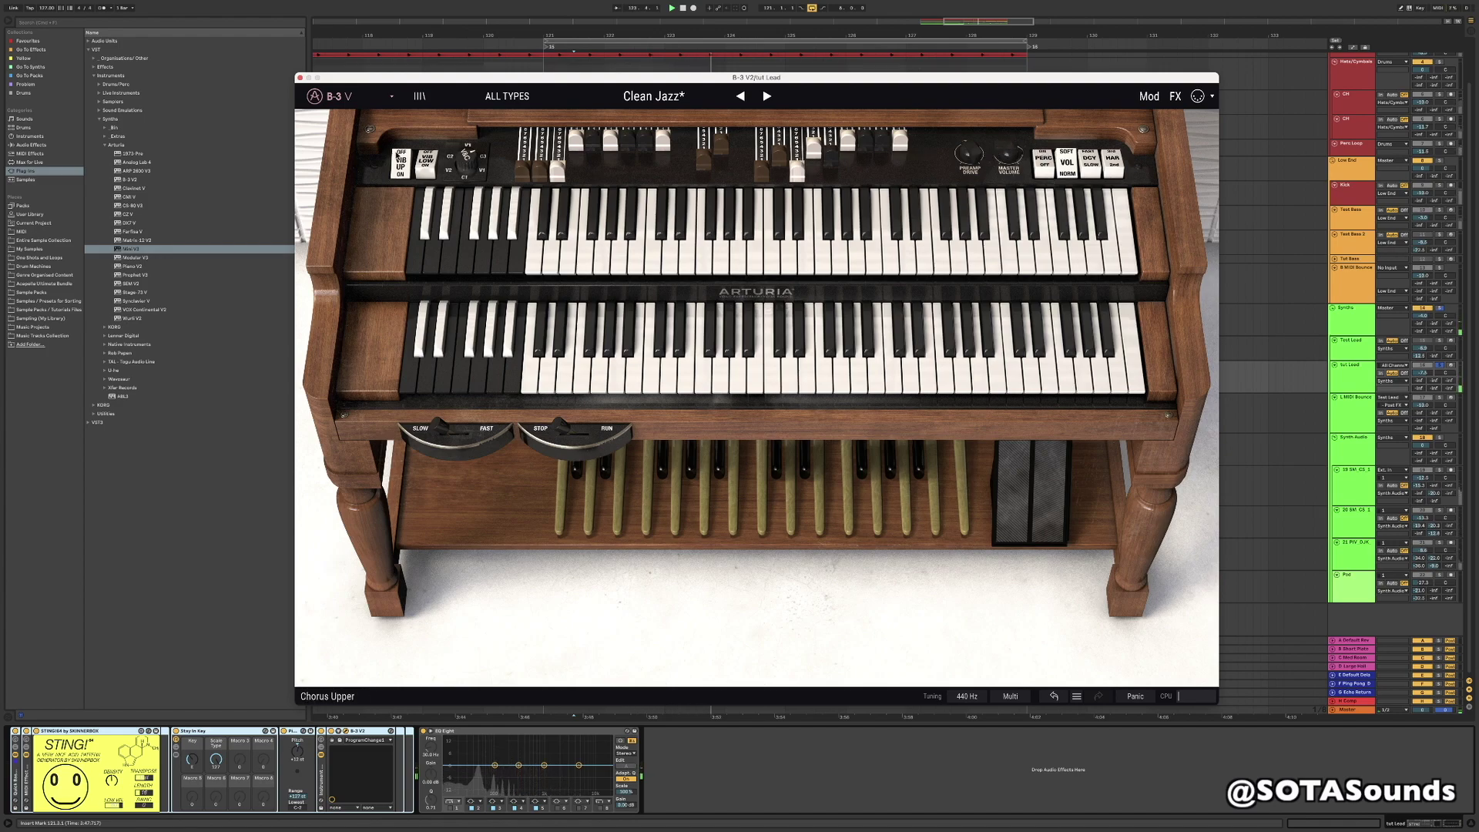
pyautogui.click(300, 78)
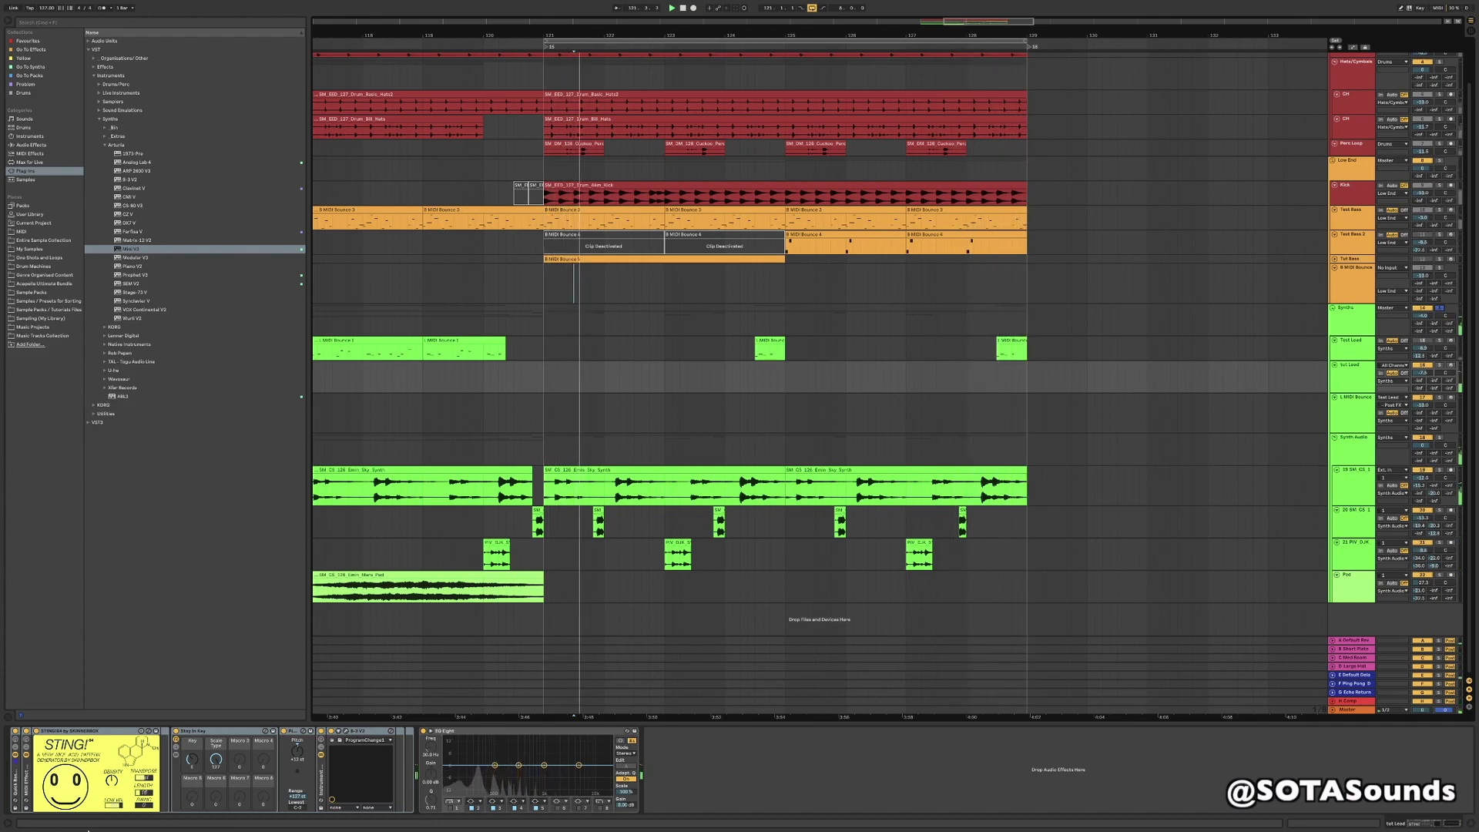
# - Generate a new STING! lead pattern and unsolo the Synths group
pyautogui.click(65, 778)
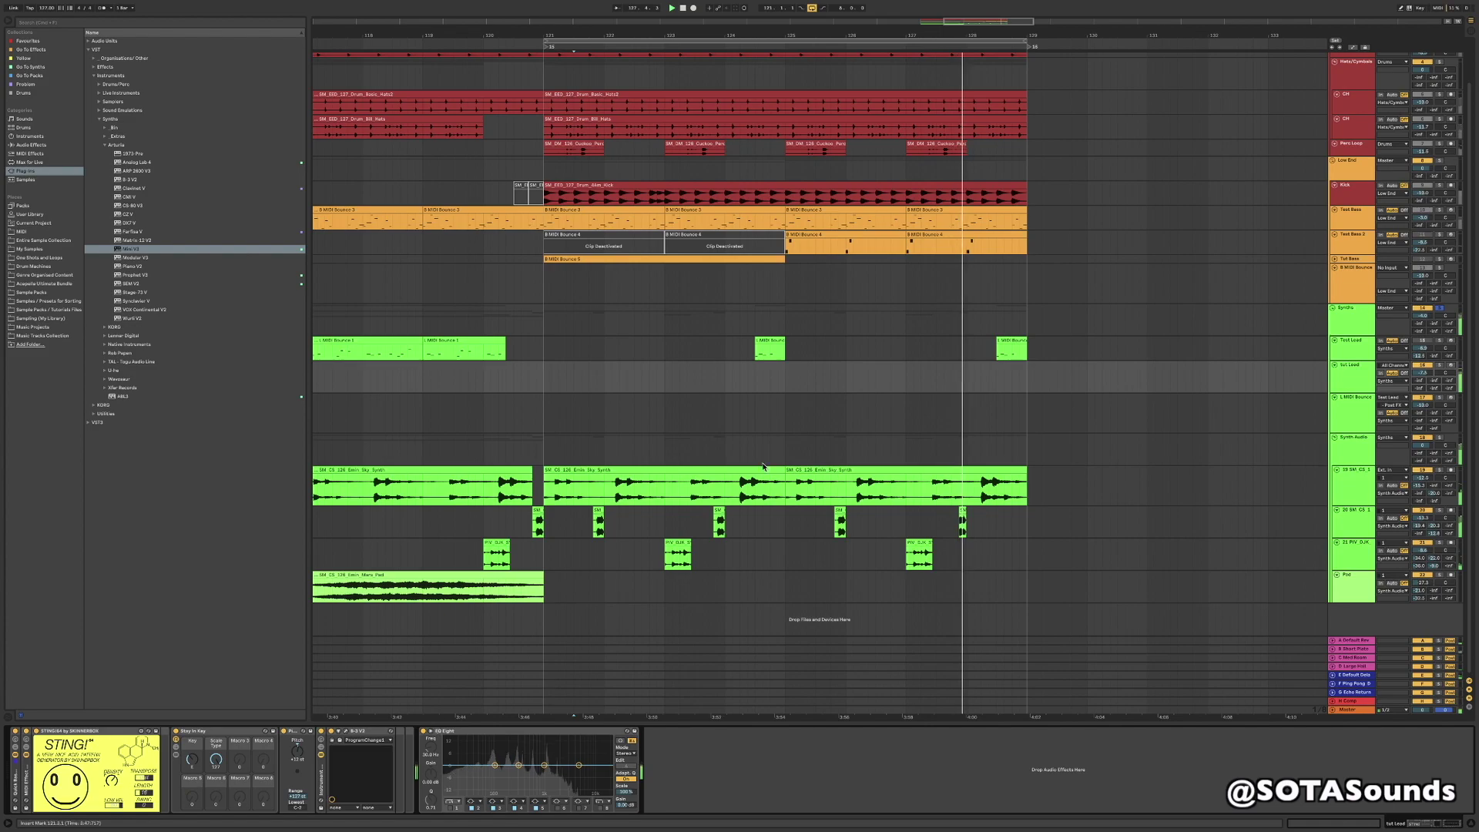
pyautogui.click(1441, 308)
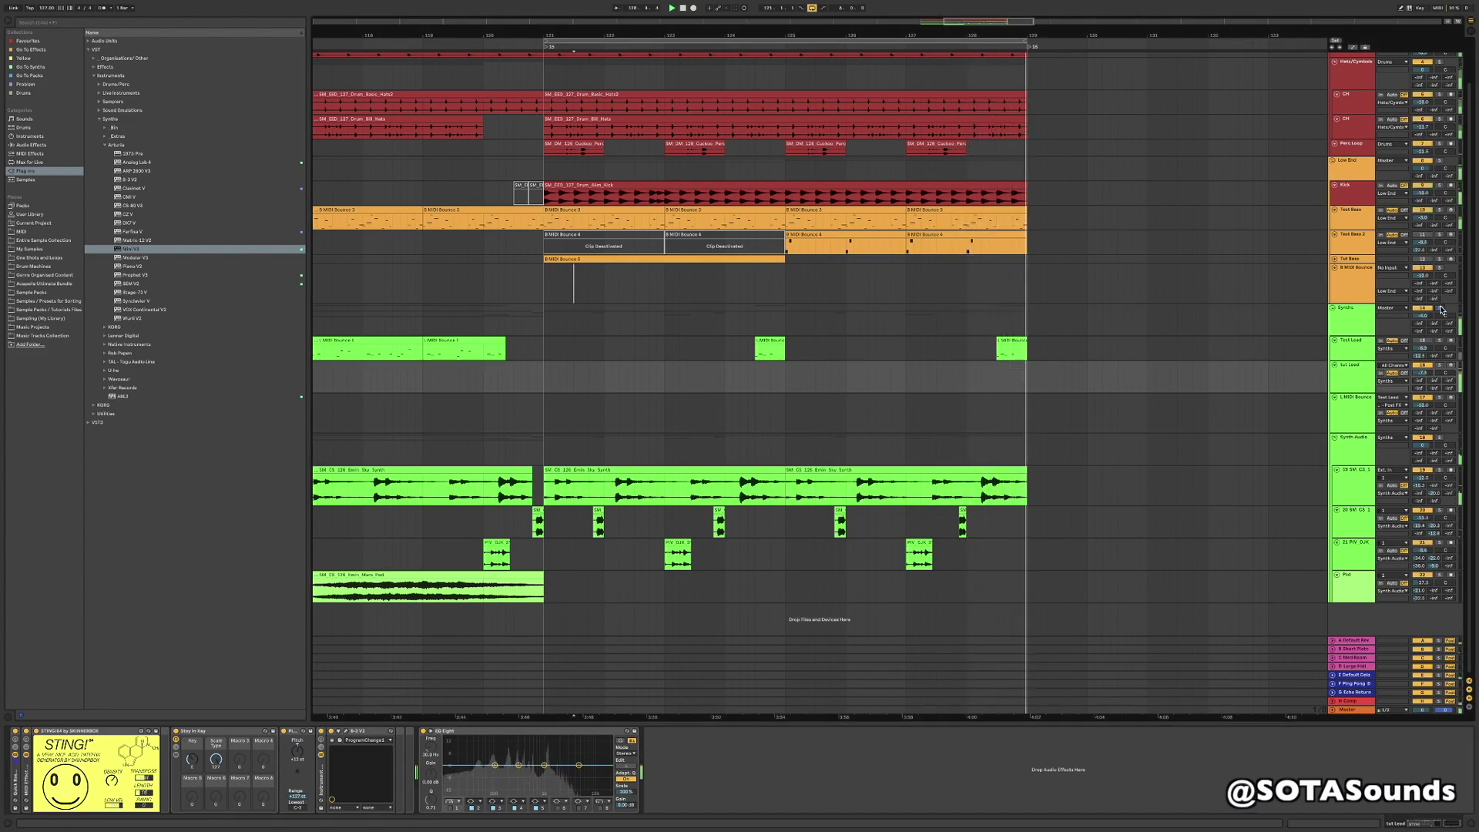